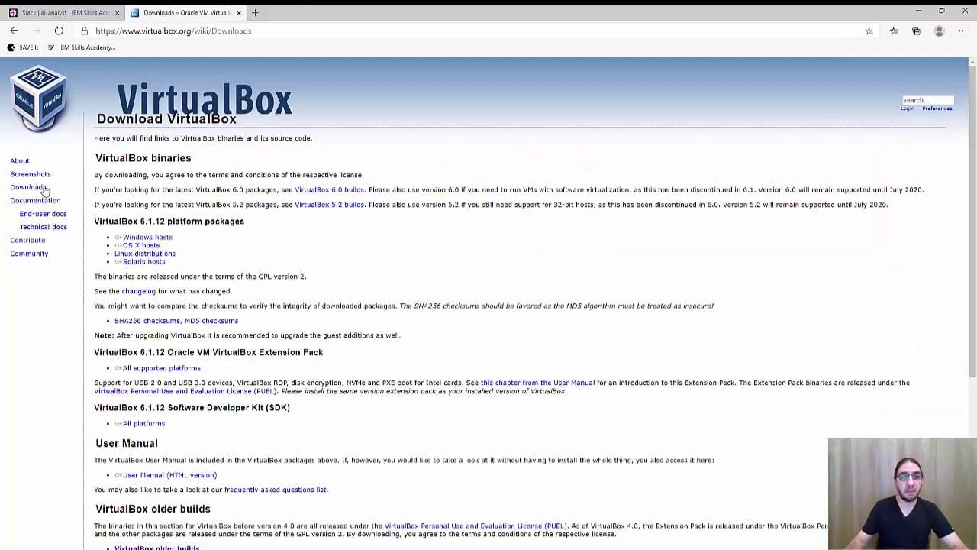
# Step: Highlight the Windows hosts, OS X hosts and Linux distributions package lines on the download page
pyautogui.tripleClick(149, 238)
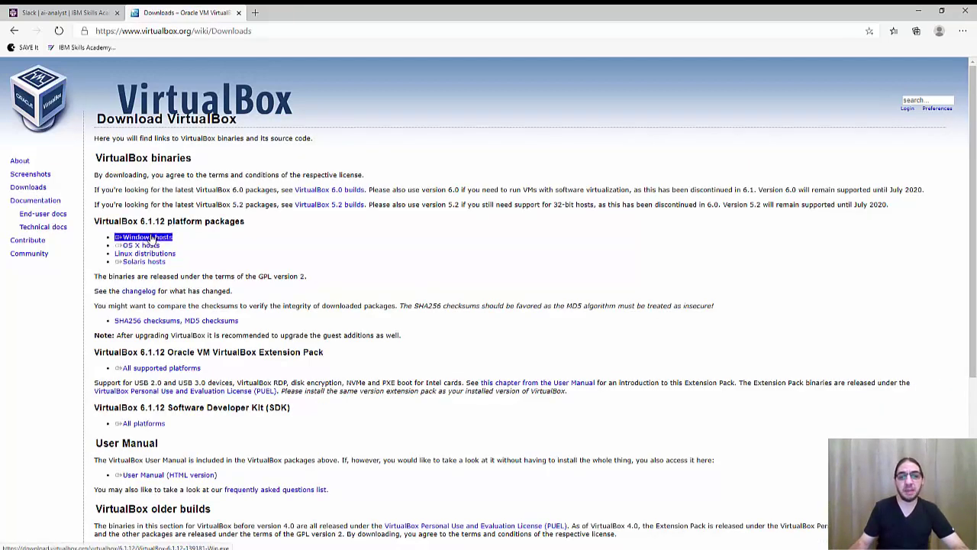
pyautogui.tripleClick(136, 246)
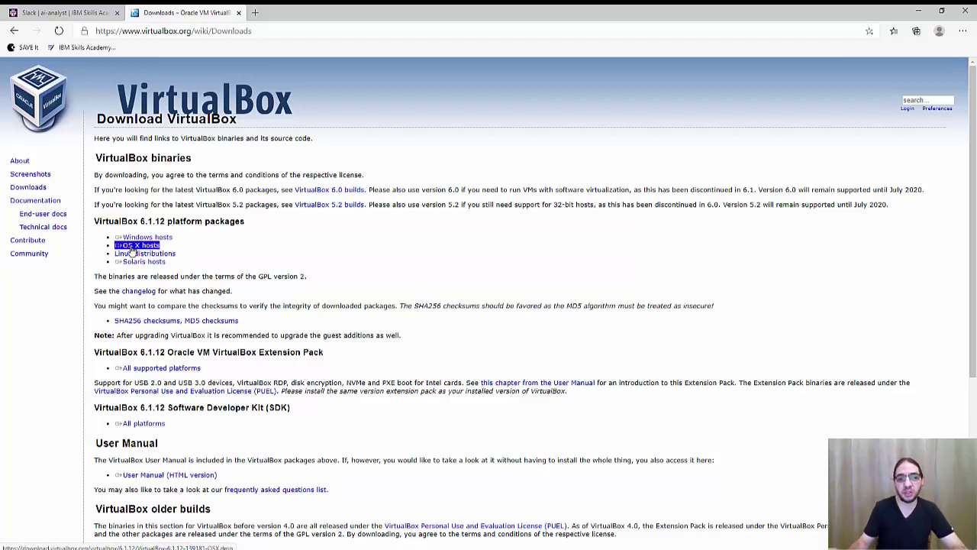
pyautogui.click(128, 252)
pyautogui.tripleClick(124, 254)
pyautogui.click(111, 258)
pyautogui.tripleClick(112, 258)
pyautogui.tripleClick(148, 249)
pyautogui.tripleClick(144, 238)
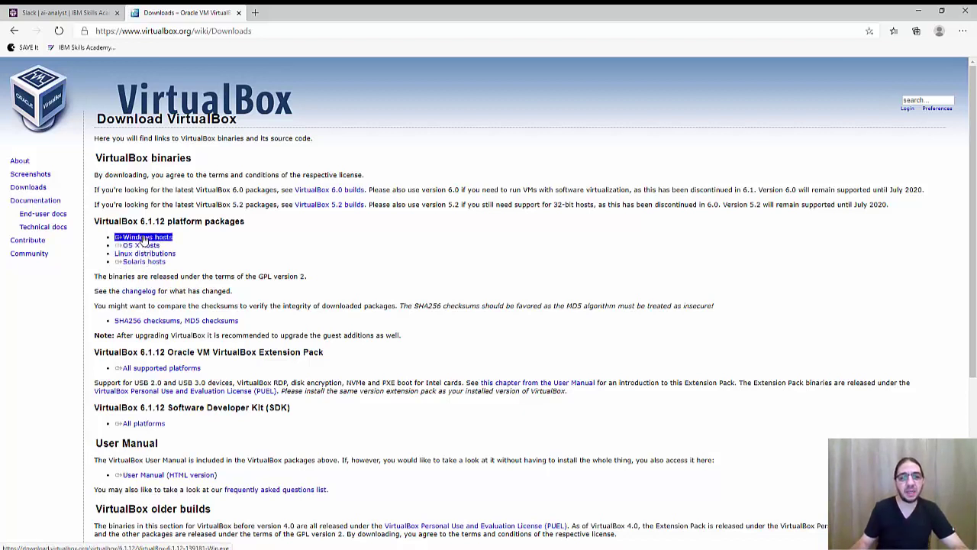
# Step: Download the VirtualBox 6.1.12 Windows hosts installer and open File Explorer on Downloads
pyautogui.click(143, 239)
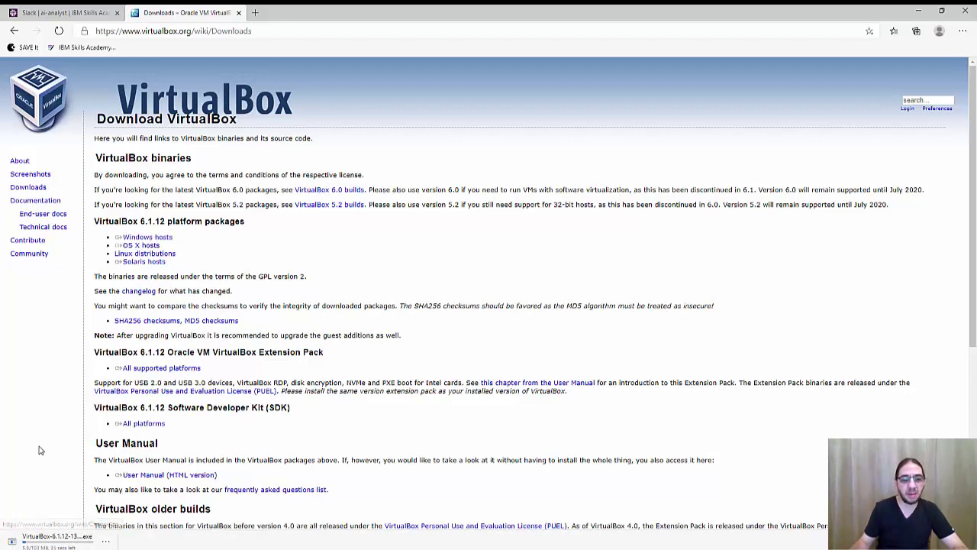
pyautogui.press('super')
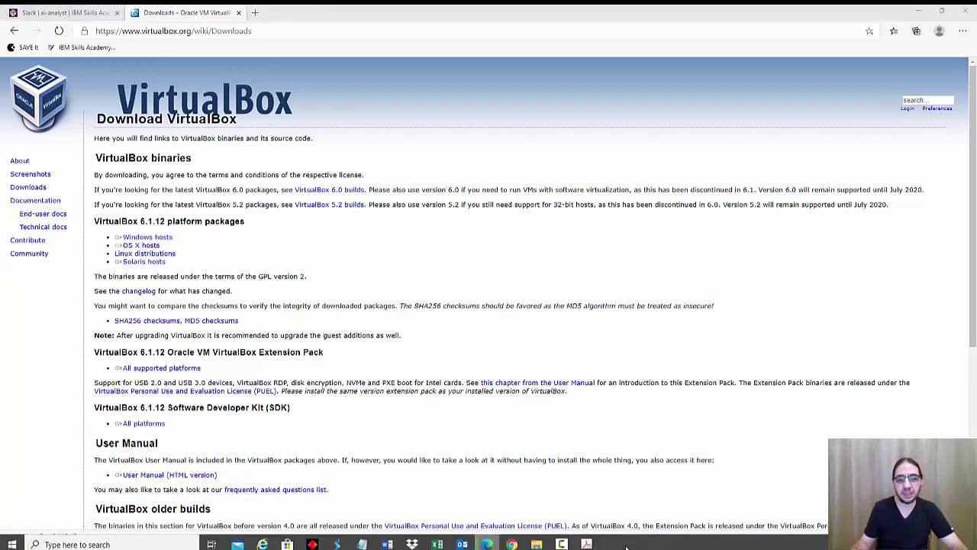
pyautogui.click(537, 544)
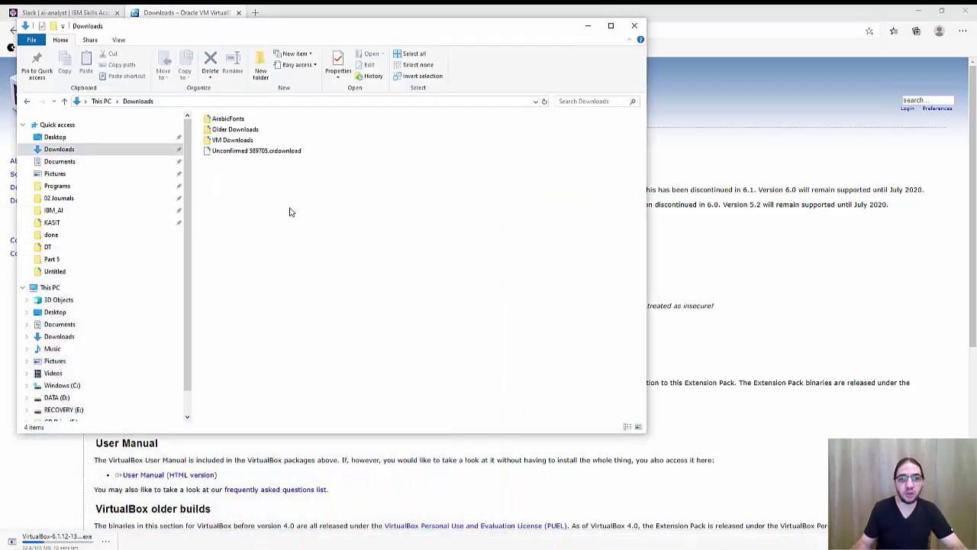
# Step: Run VirtualBox-6.1.10-138449-Win.exe from the VM Downloads folder
pyautogui.doubleClick(227, 140)
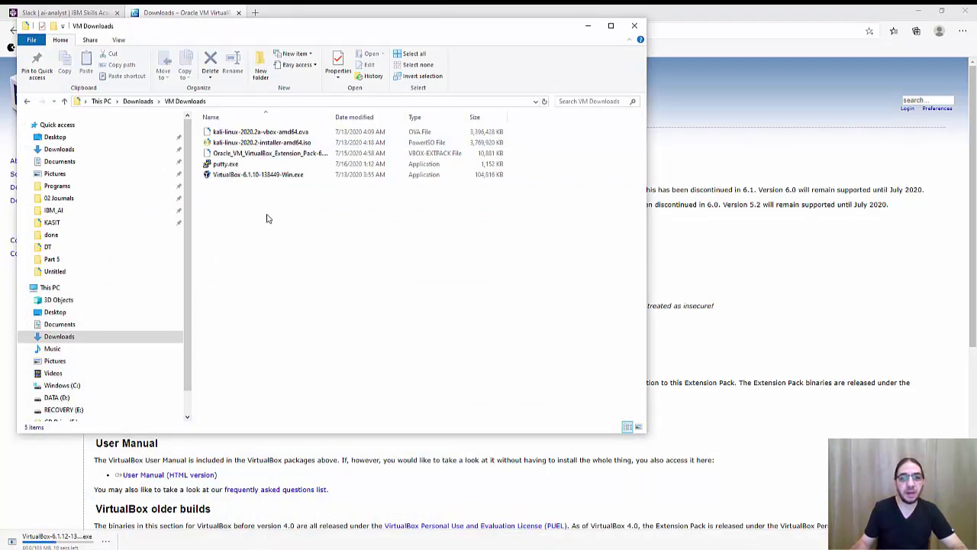
pyautogui.click(241, 179)
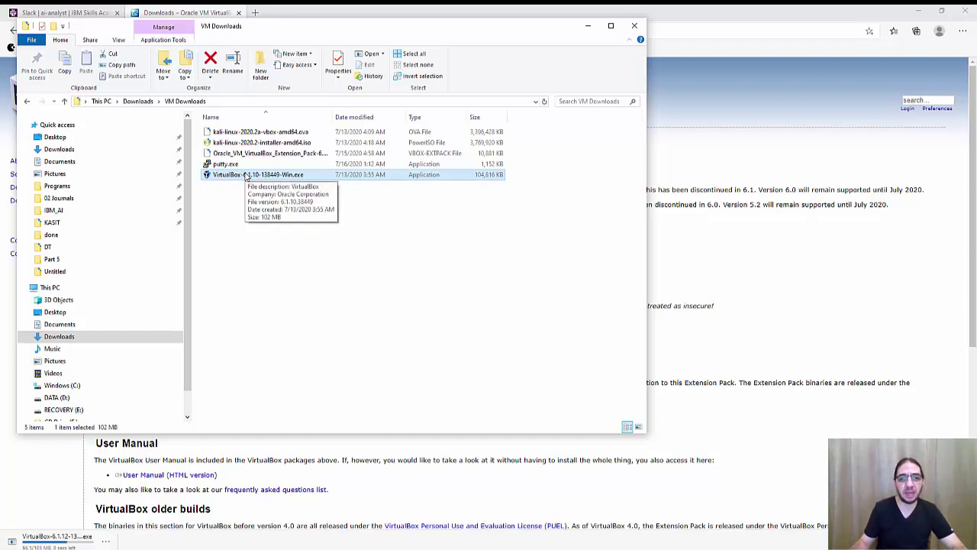
pyautogui.doubleClick(308, 176)
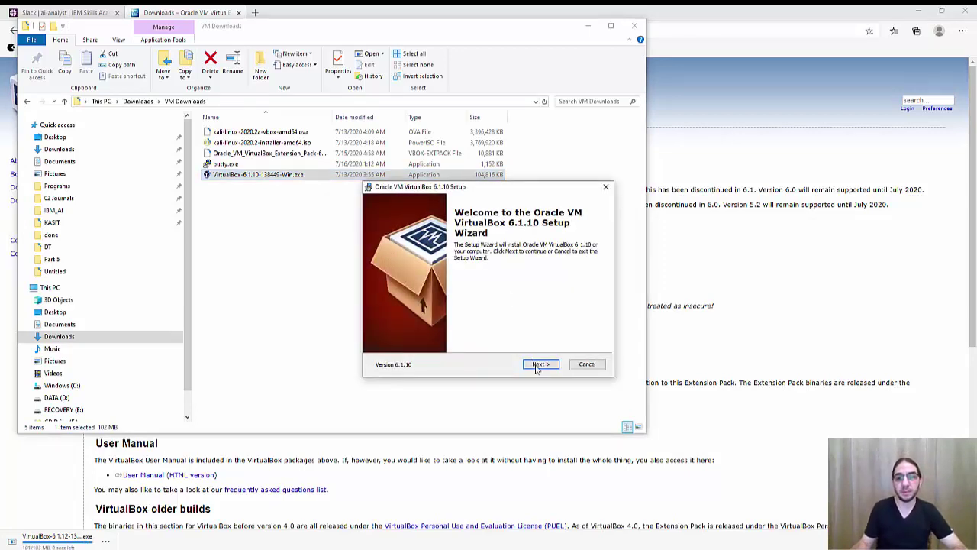
# Step: Keep every feature at C:\Program Files\Oracle\VirtualBox\ in Custom Setup and continue to shortcut options
pyautogui.click(539, 363)
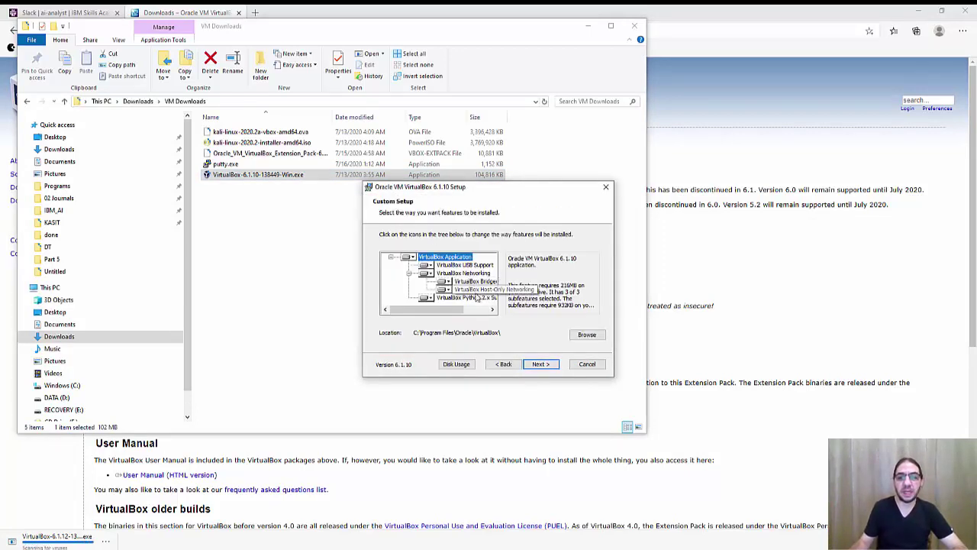
pyautogui.moveTo(457, 309); pyautogui.dragTo(474, 315)
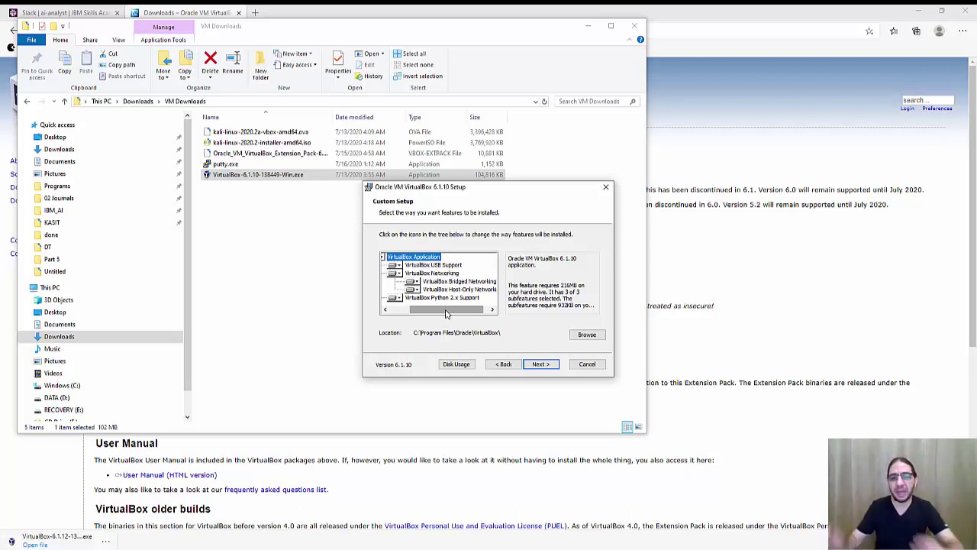
pyautogui.moveTo(447, 313); pyautogui.dragTo(483, 311)
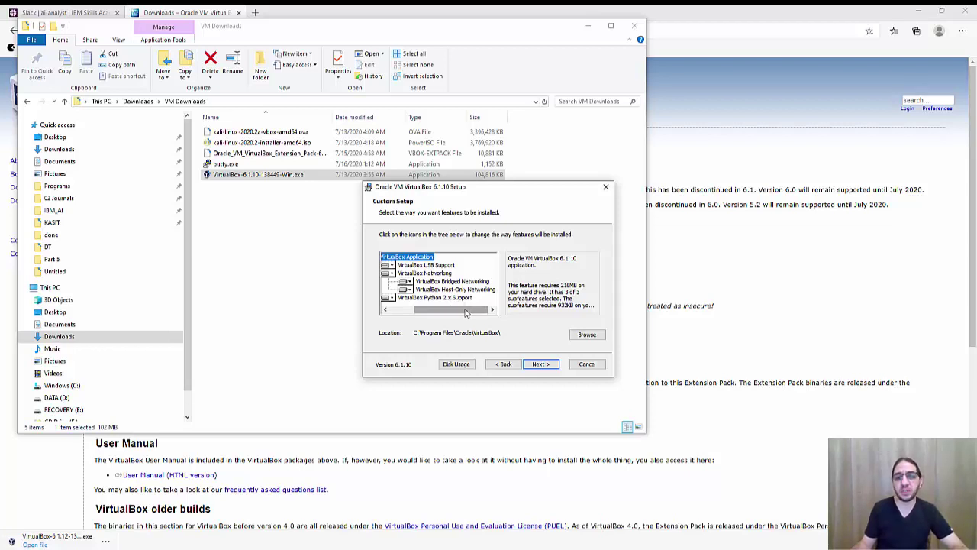
pyautogui.moveTo(466, 311); pyautogui.dragTo(432, 321)
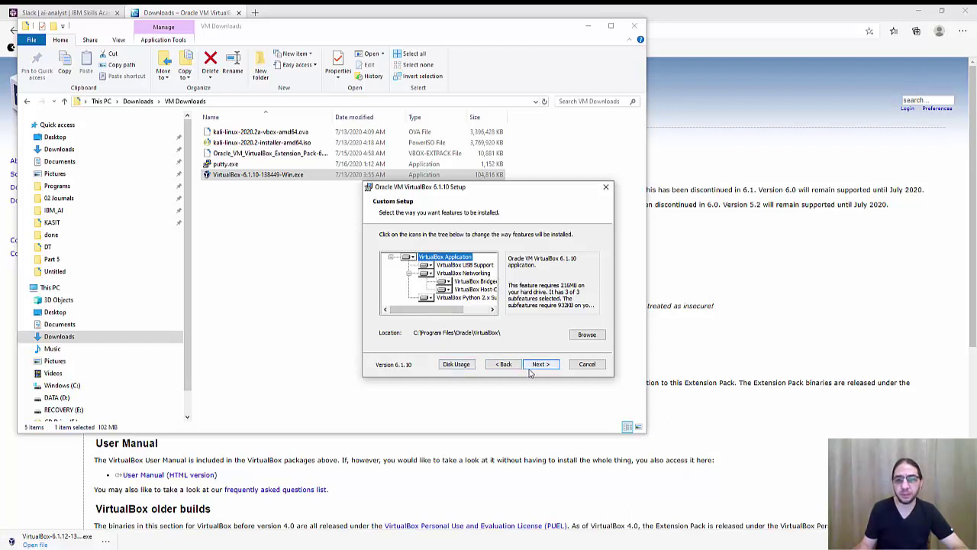
pyautogui.click(539, 369)
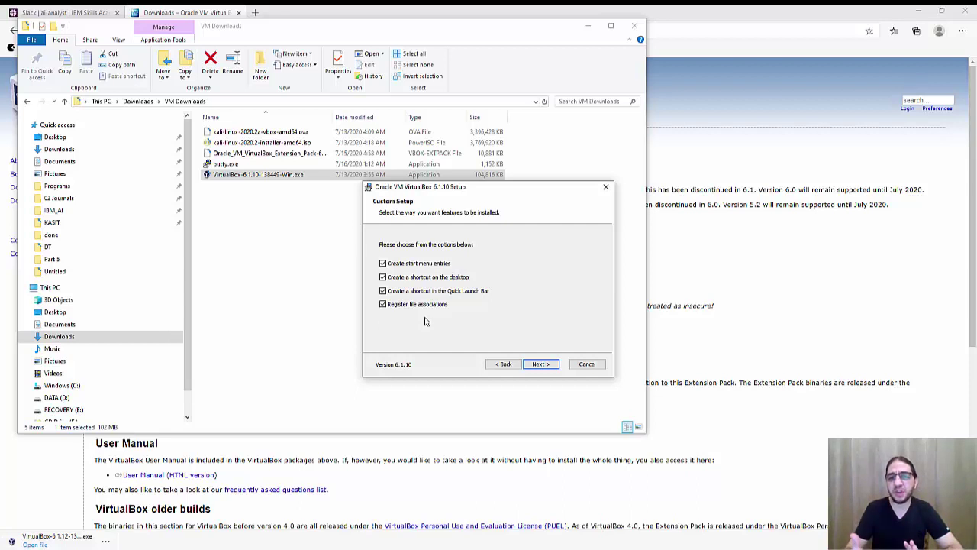
# Step: Toggle file associations, accept the network reset warning, install VirtualBox 6.1.10 and launch it
pyautogui.click(383, 305)
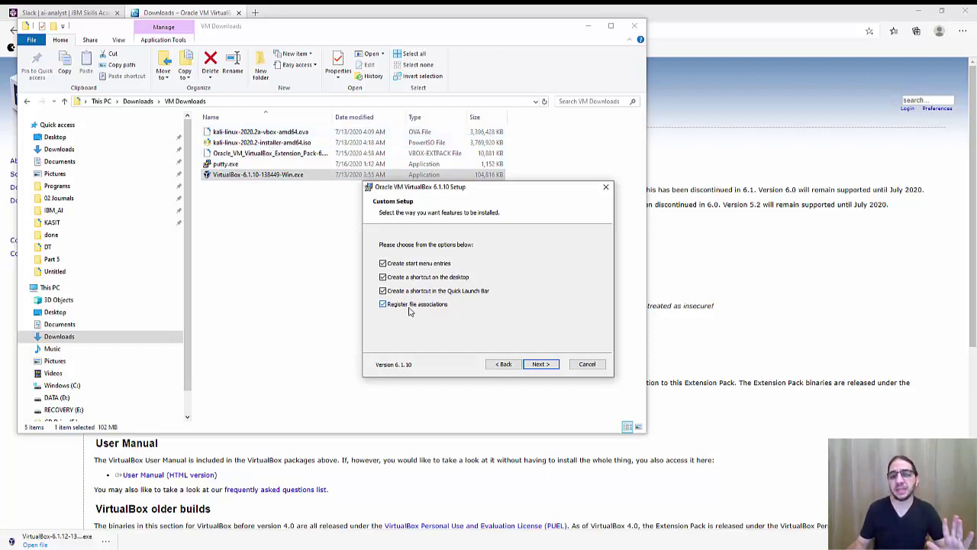
pyautogui.click(540, 365)
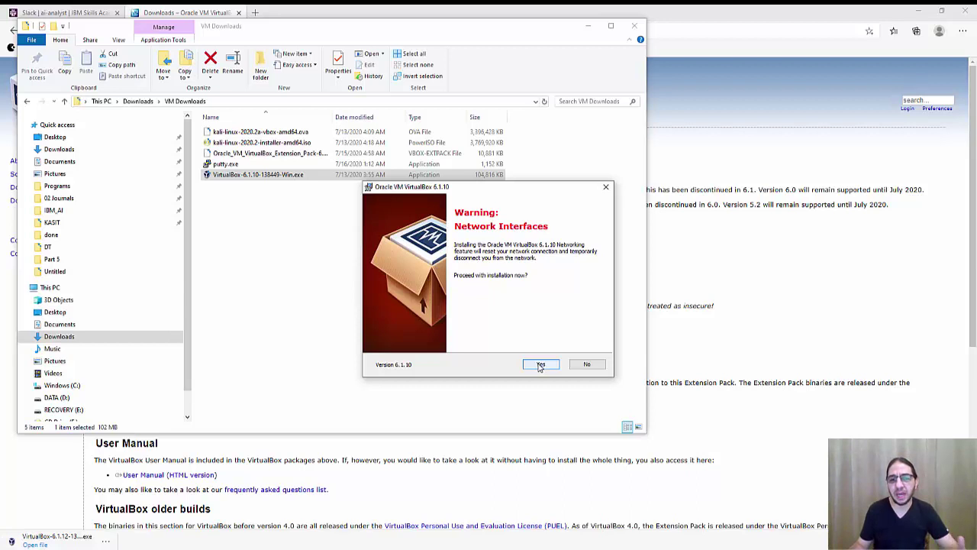
pyautogui.click(541, 365)
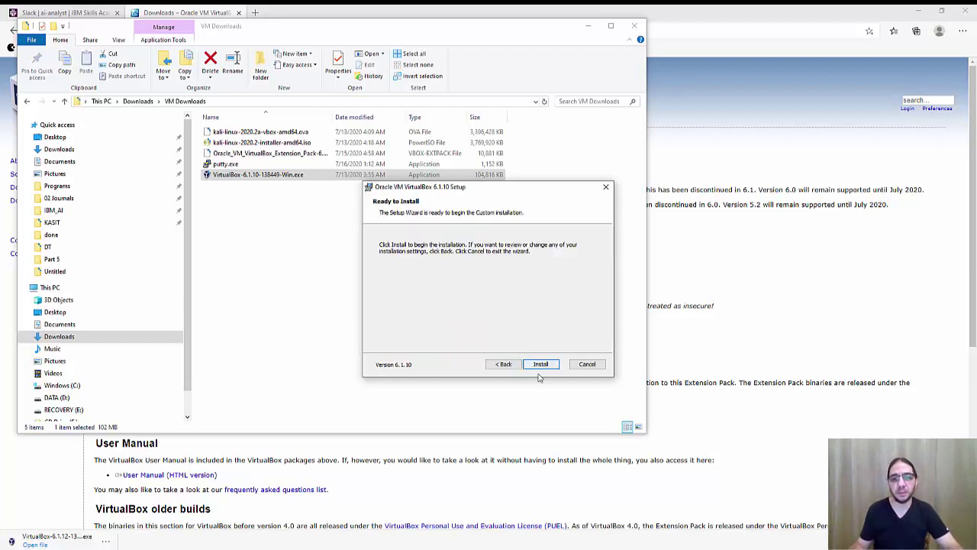
pyautogui.click(539, 364)
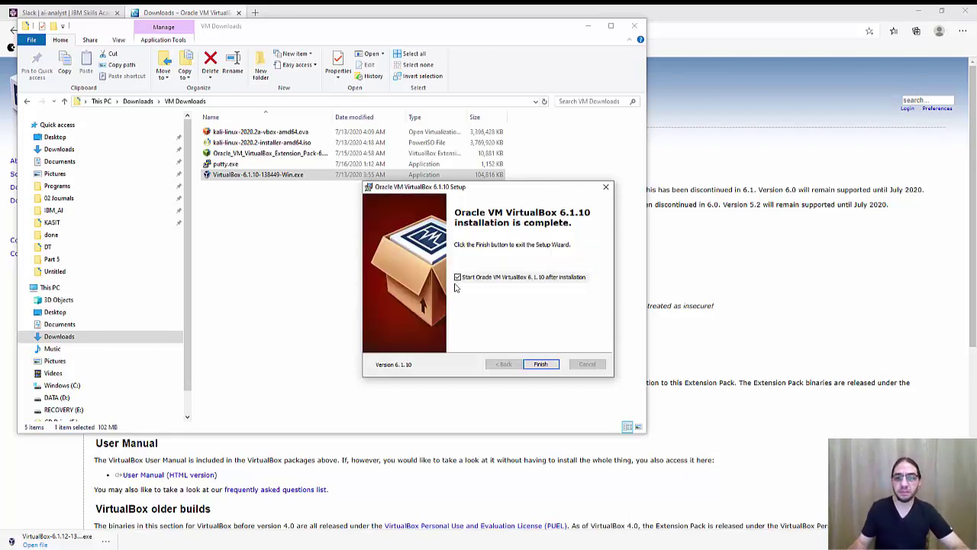
pyautogui.click(539, 365)
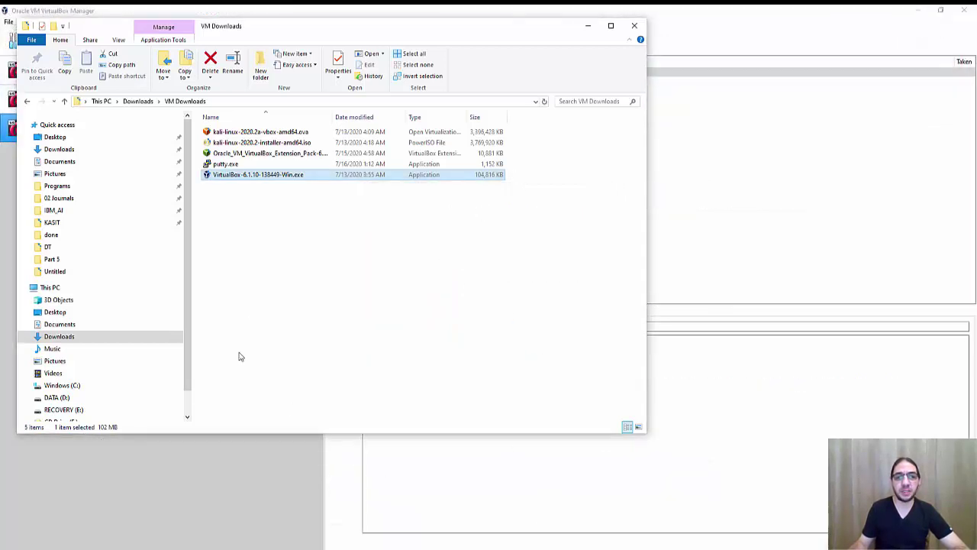
# Step: Bring VirtualBox Manager forward and try selecting the three Kali VMs in various combinations
pyautogui.click(227, 469)
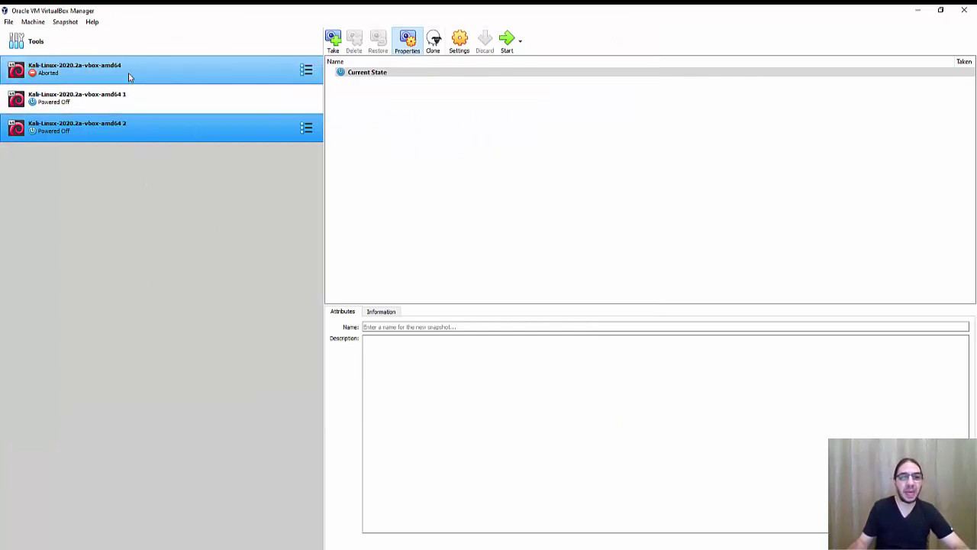
pyautogui.click(97, 74)
pyautogui.click(102, 130)
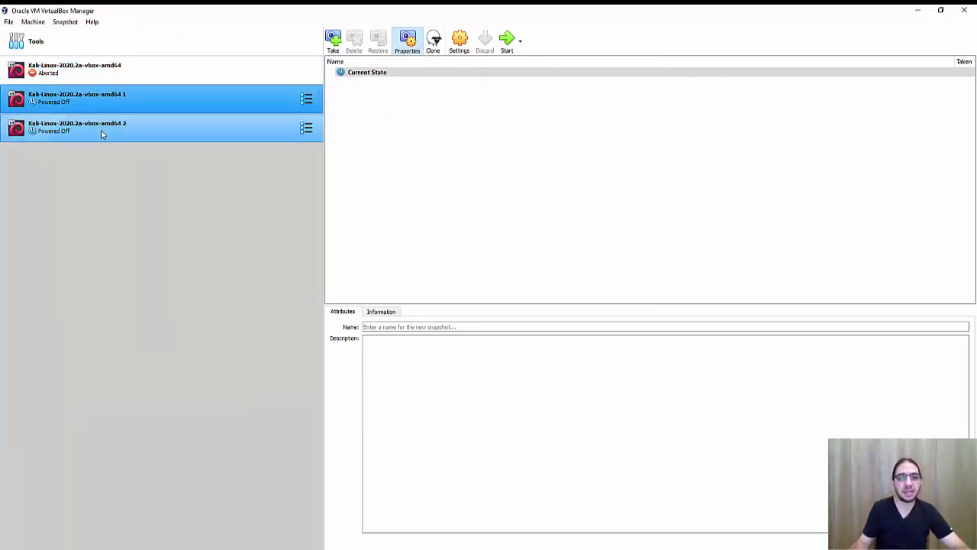
pyautogui.click(97, 76)
pyautogui.click(122, 129)
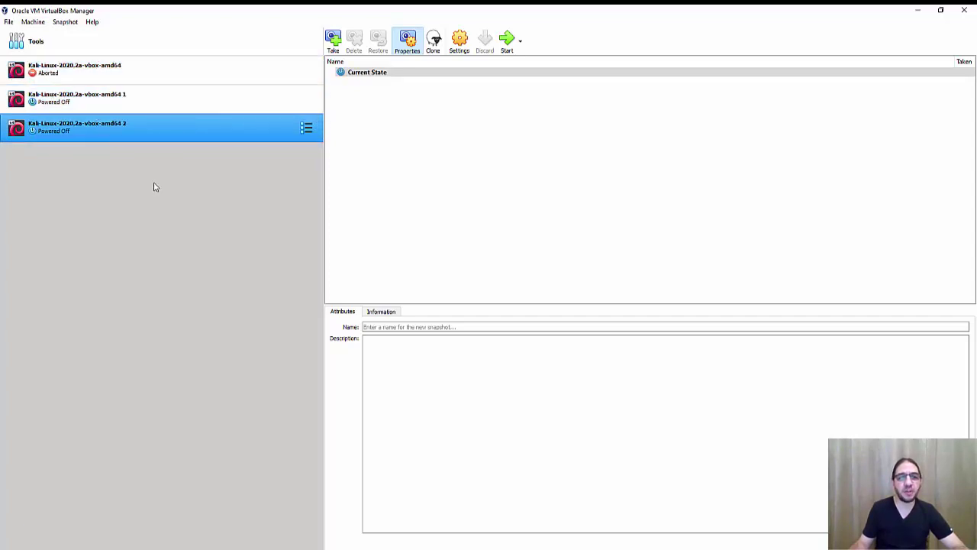
pyautogui.hotkey('alt', 'Tab')
pyautogui.hotkey('alt', 'Tab')
pyautogui.keyDown('ctrl'); pyautogui.click(84, 68); pyautogui.keyUp('ctrl')
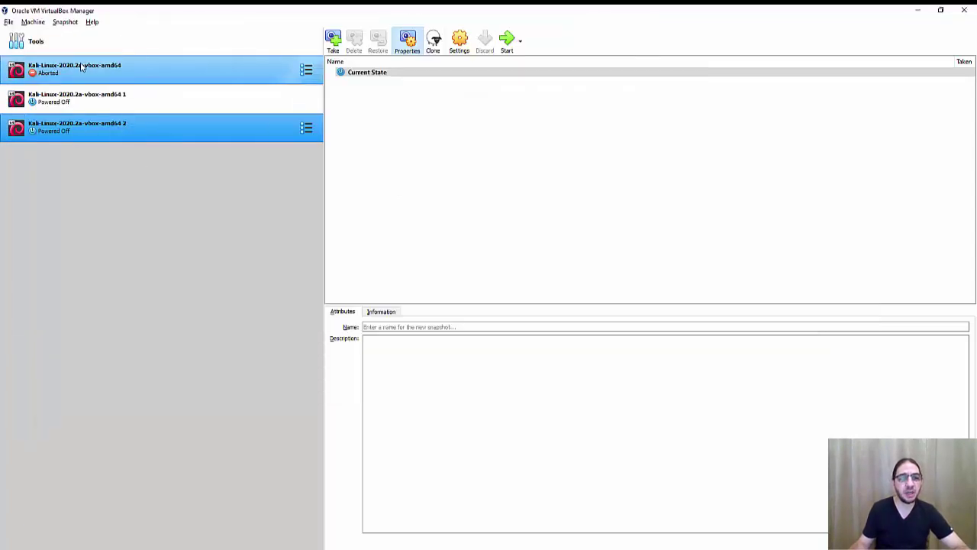
pyautogui.keyDown('ctrl'); pyautogui.click(84, 69); pyautogui.keyUp('ctrl')
pyautogui.keyDown('ctrl'); pyautogui.click(84, 98); pyautogui.keyUp('ctrl')
pyautogui.keyDown('ctrl'); pyautogui.click(87, 129); pyautogui.keyUp('ctrl')
pyautogui.keyDown('ctrl'); pyautogui.click(84, 69); pyautogui.keyUp('ctrl')
pyautogui.keyDown('ctrl'); pyautogui.click(84, 69); pyautogui.keyUp('ctrl')
pyautogui.keyDown('ctrl'); pyautogui.click(86, 128); pyautogui.keyUp('ctrl')
pyautogui.click(86, 130)
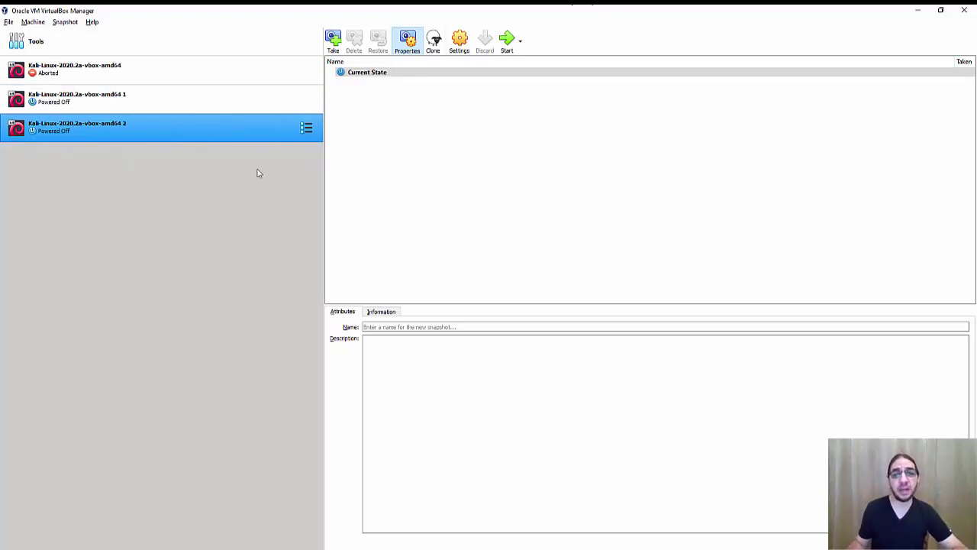
# Step: Reselect the Kali VMs until only the second is selected, then open the File menu
pyautogui.keyDown('ctrl'); pyautogui.click(162, 74); pyautogui.keyUp('ctrl')
pyautogui.keyDown('ctrl'); pyautogui.click(161, 74); pyautogui.keyUp('ctrl')
pyautogui.click(129, 78)
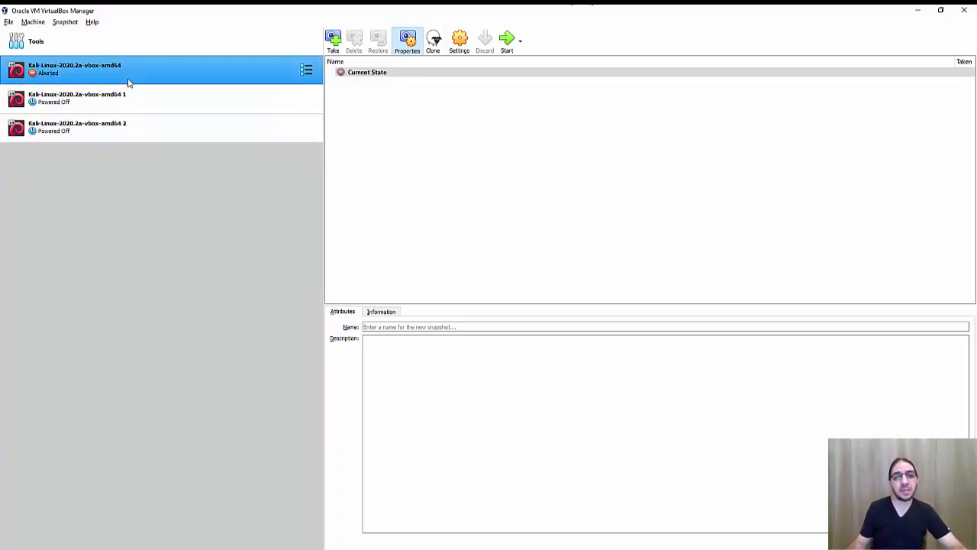
pyautogui.click(127, 99)
pyautogui.keyDown('ctrl'); pyautogui.click(131, 124); pyautogui.keyUp('ctrl')
pyautogui.click(131, 124)
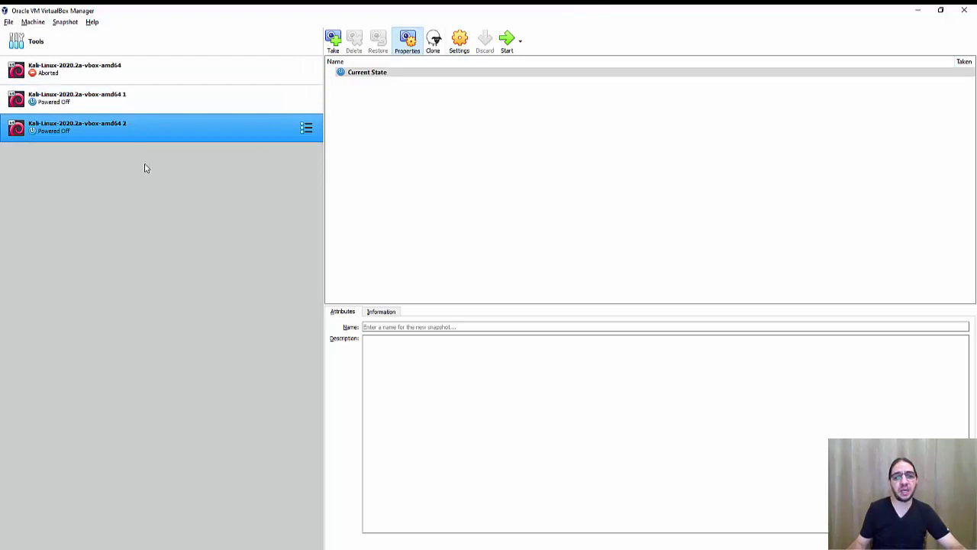
pyautogui.keyDown('ctrl'); pyautogui.click(93, 76); pyautogui.keyUp('ctrl')
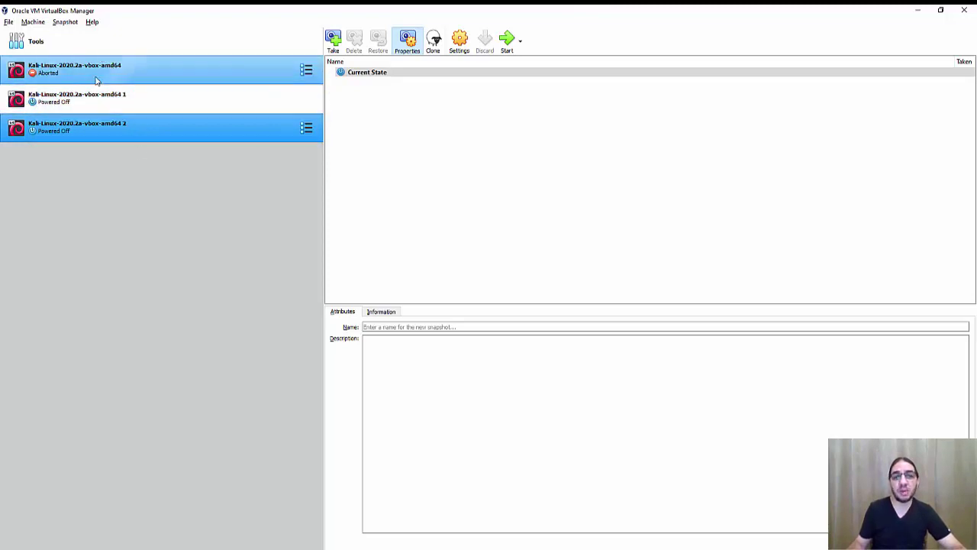
pyautogui.click(91, 71)
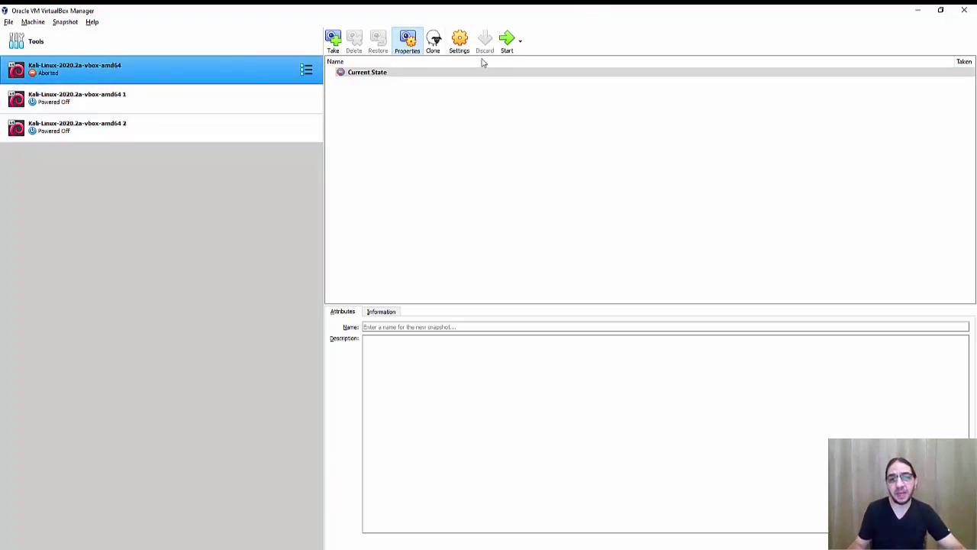
pyautogui.keyDown('ctrl'); pyautogui.click(237, 96); pyautogui.keyUp('ctrl')
pyautogui.click(171, 104)
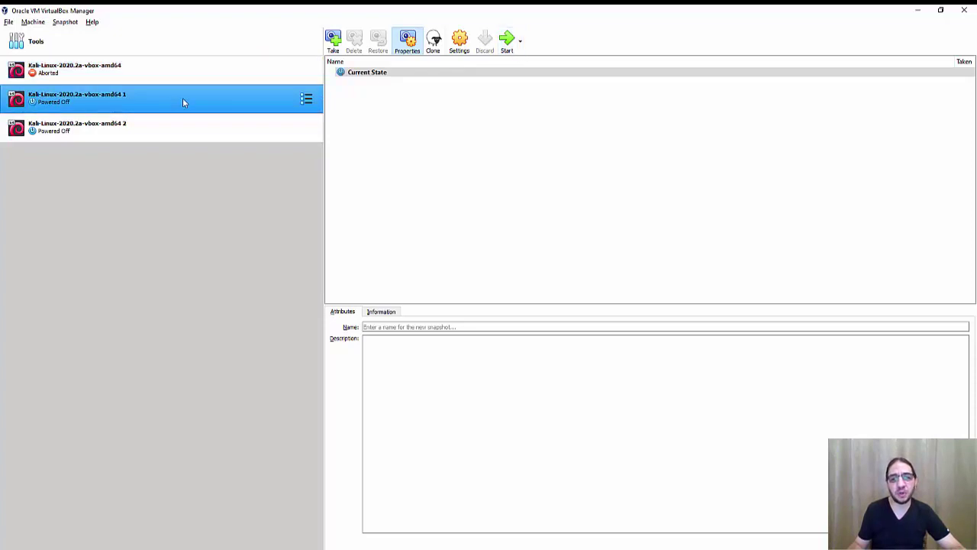
pyautogui.click(9, 22)
# Step: Review NAT networks Mouse, NatNetwork, NatNetwork1 and NatNetwork2 in Preferences, save, and select the amd64 2 VM
pyautogui.click(18, 33)
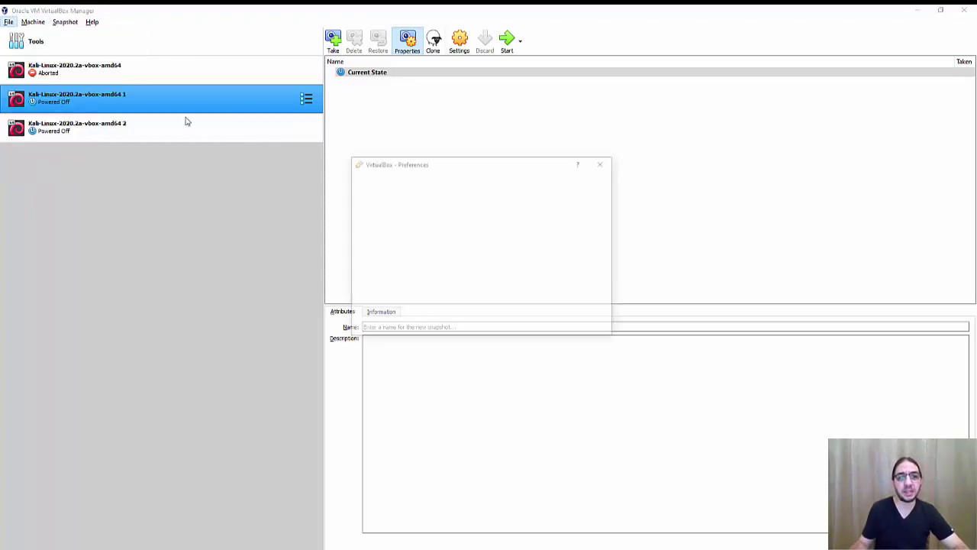
pyautogui.moveTo(395, 167); pyautogui.dragTo(366, 154)
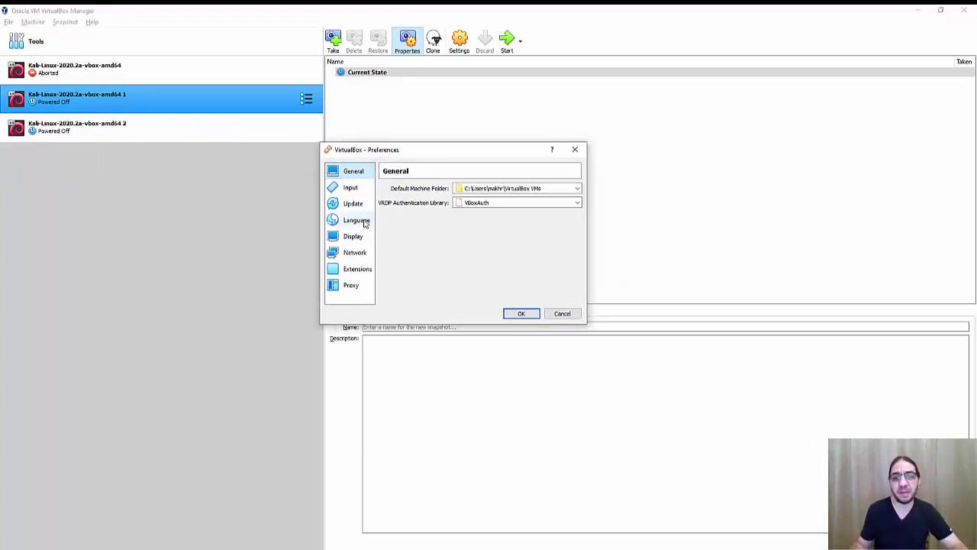
pyautogui.click(361, 253)
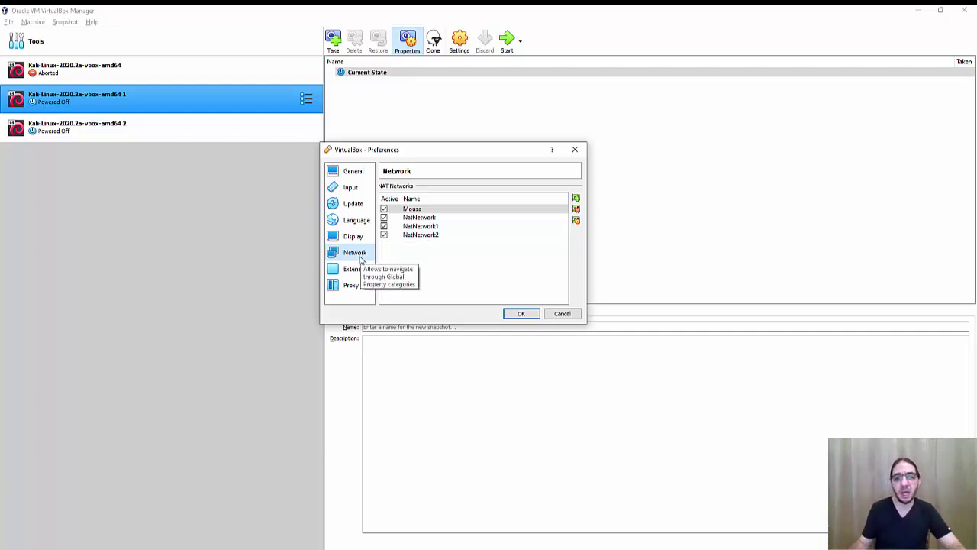
pyautogui.click(516, 318)
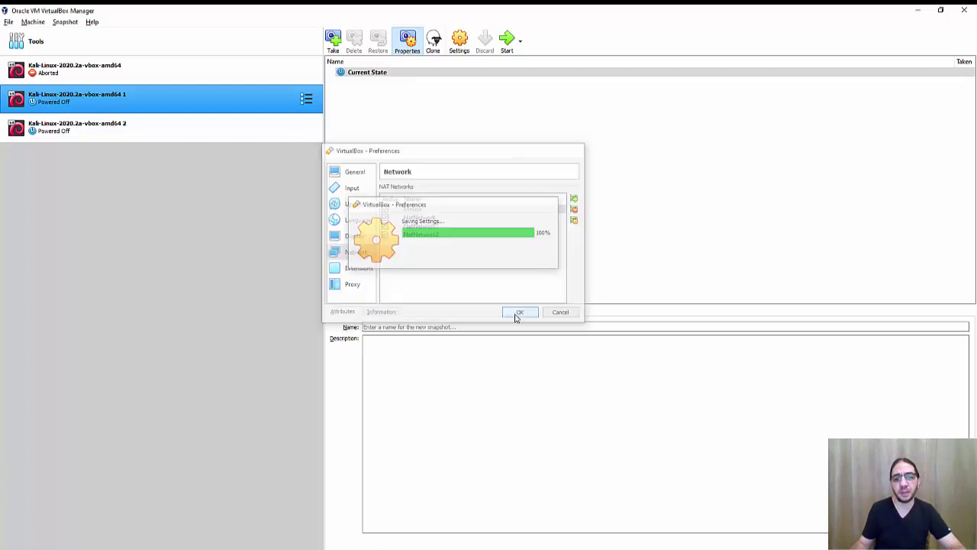
pyautogui.click(76, 138)
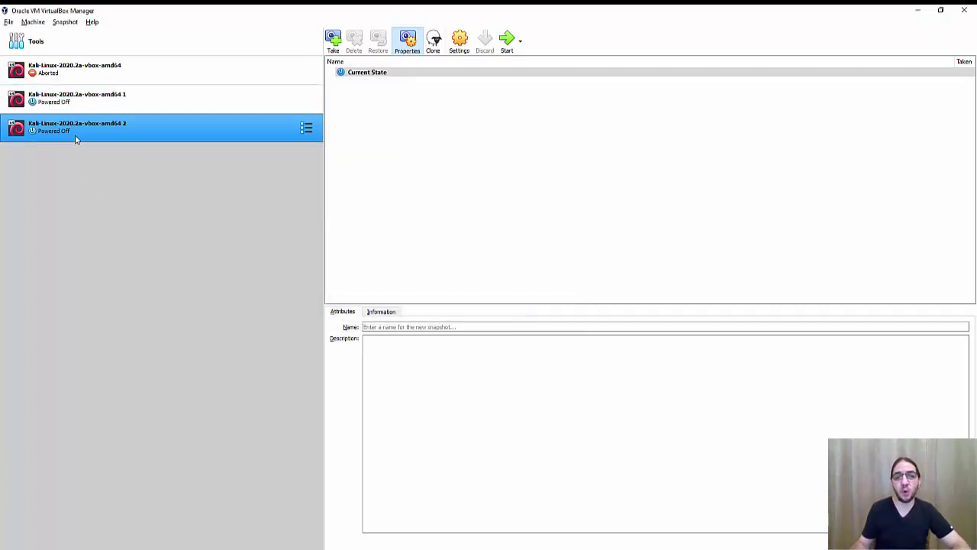
# Step: Inspect Adapters 1–4 in the amd64 2 VM's network settings, confirming Adapter 1 uses NAT
pyautogui.rightClick(76, 138)
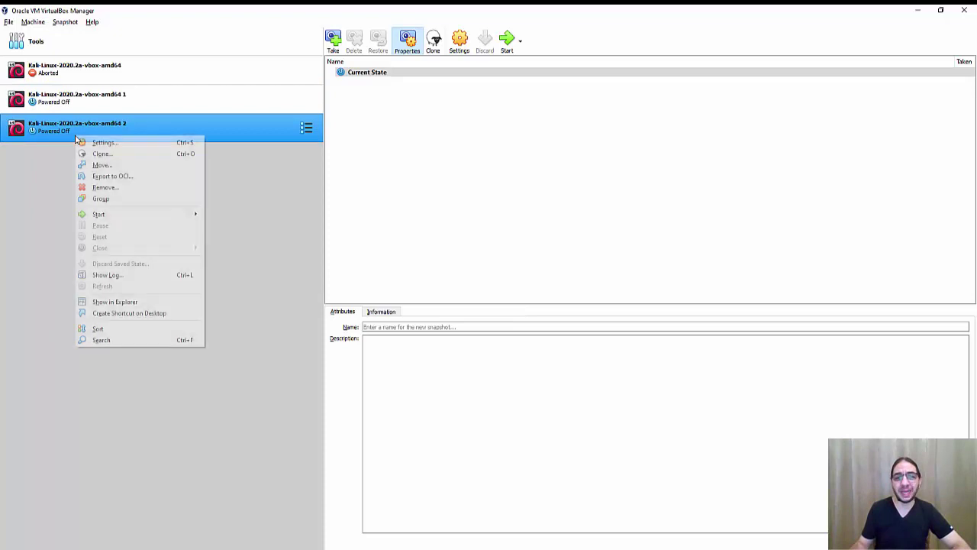
pyautogui.click(126, 146)
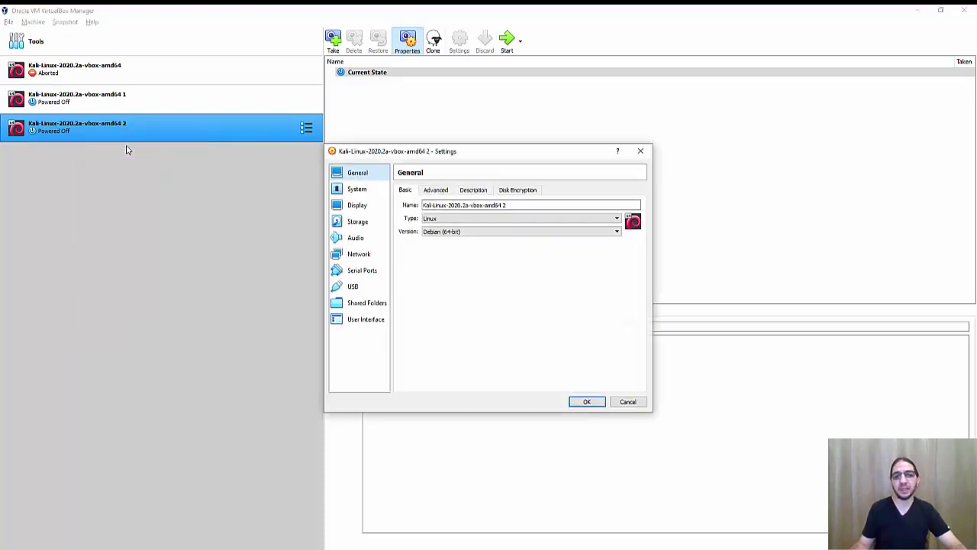
pyautogui.click(360, 253)
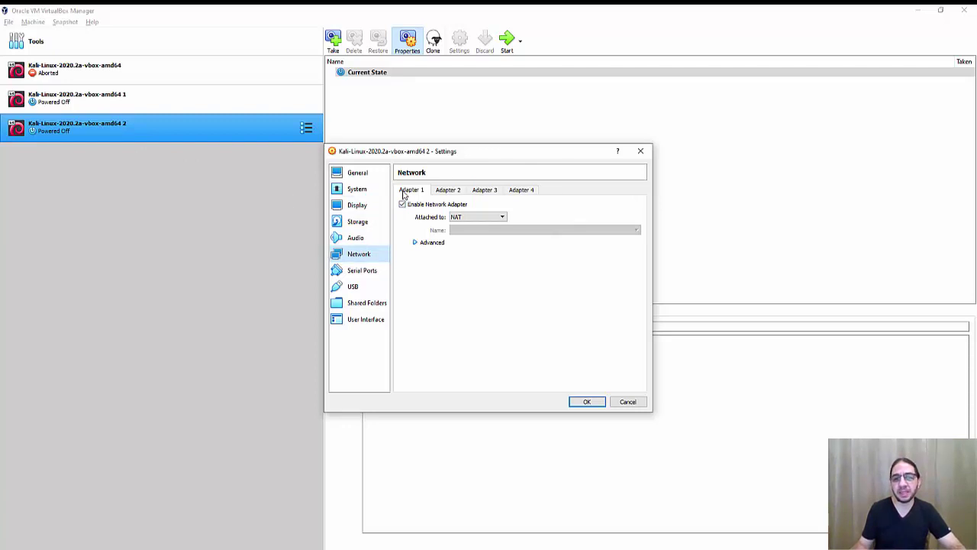
pyautogui.click(447, 190)
pyautogui.click(484, 190)
pyautogui.click(521, 190)
pyautogui.click(416, 192)
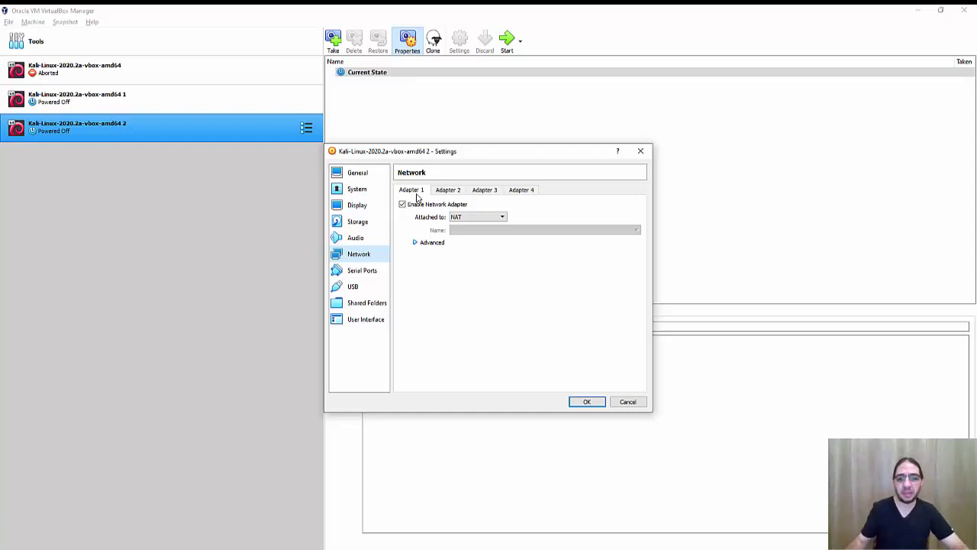
# Step: Cancel the settings without changes and return to the Virtual box slide show
pyautogui.click(626, 402)
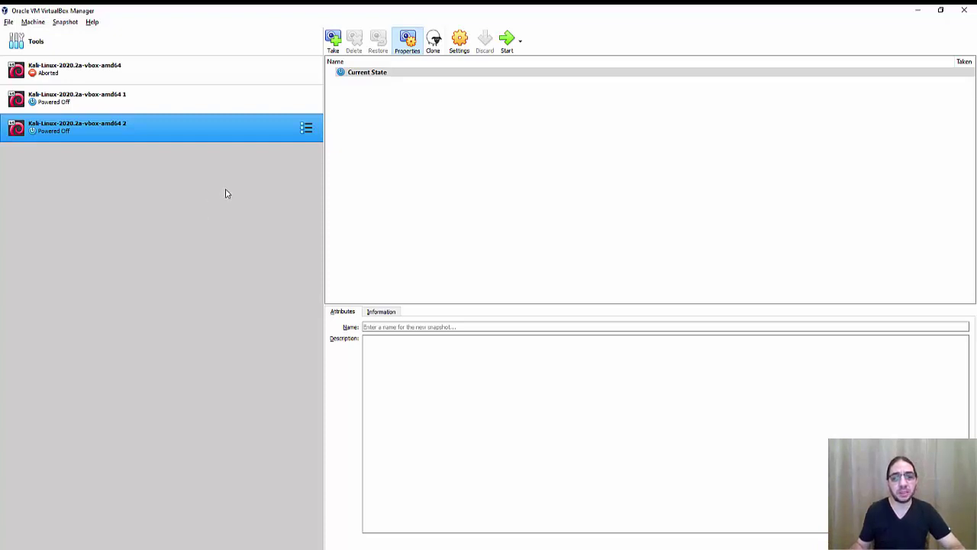
pyautogui.hotkey('alt', 'Tab')
pyautogui.hotkey('alt', 'Tab')
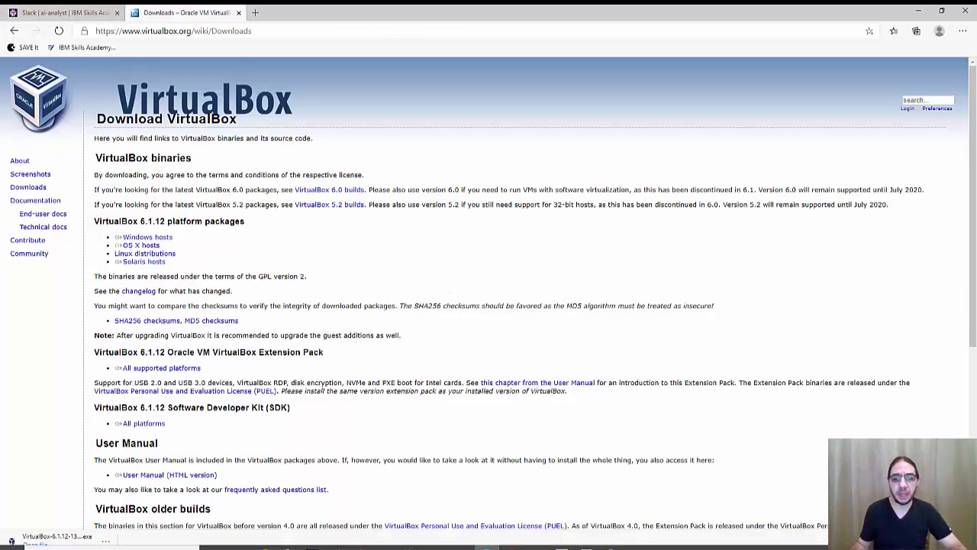
pyautogui.click(565, 542)
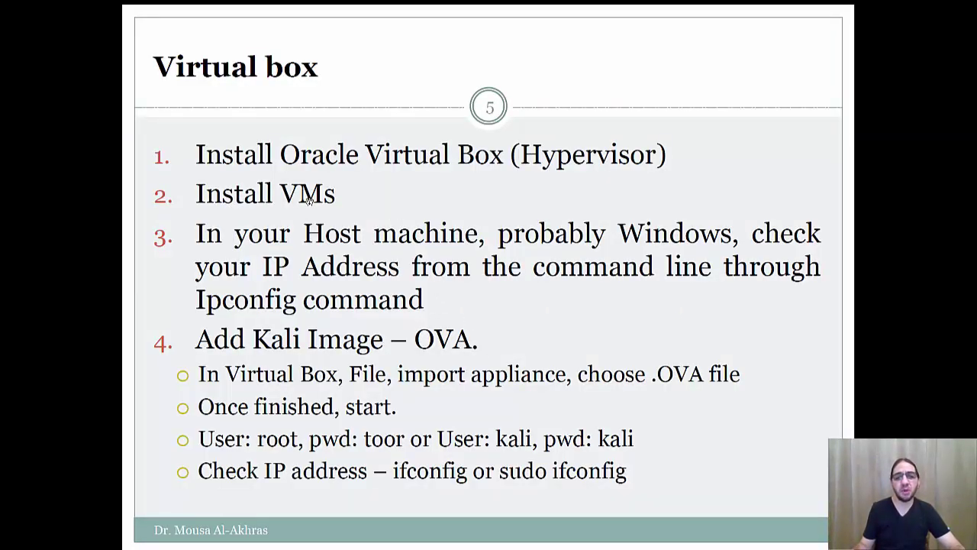
# Step: Select the kali.org/downloads URL in Links.txt in Notepad and switch to the browser
pyautogui.press('super')
pyautogui.moveTo(362, 543)
pyautogui.click(294, 500)
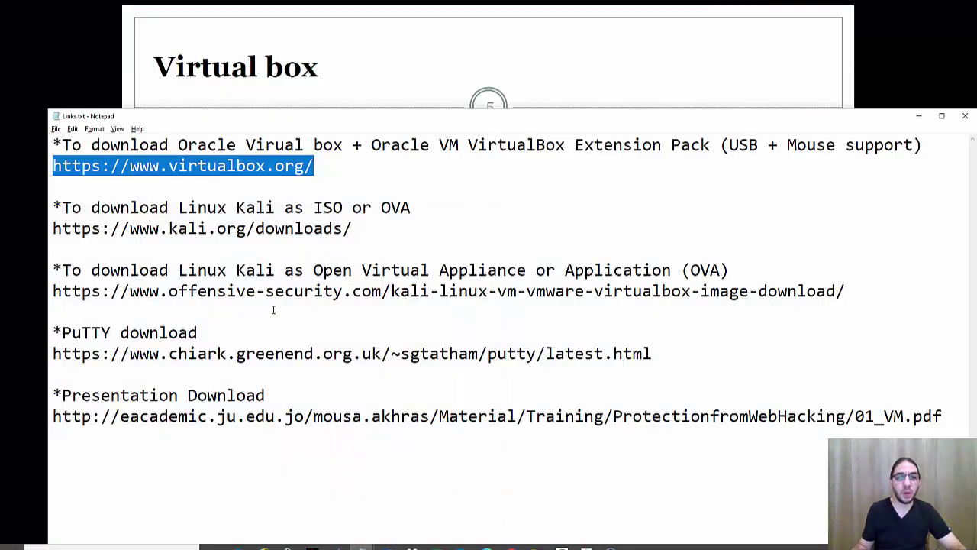
pyautogui.click(188, 231)
pyautogui.moveTo(54, 228); pyautogui.dragTo(365, 223)
pyautogui.hotkey('ctrl', 'c')
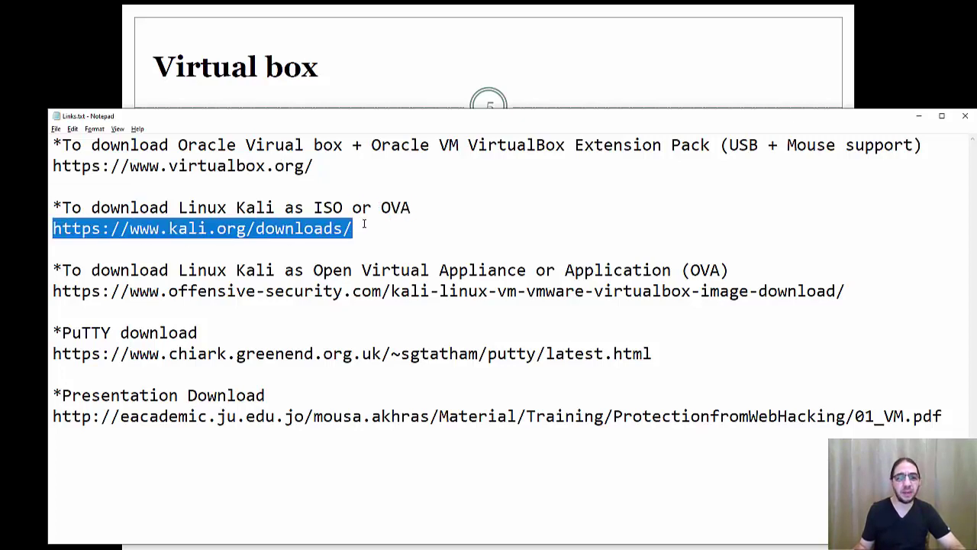
pyautogui.press('super')
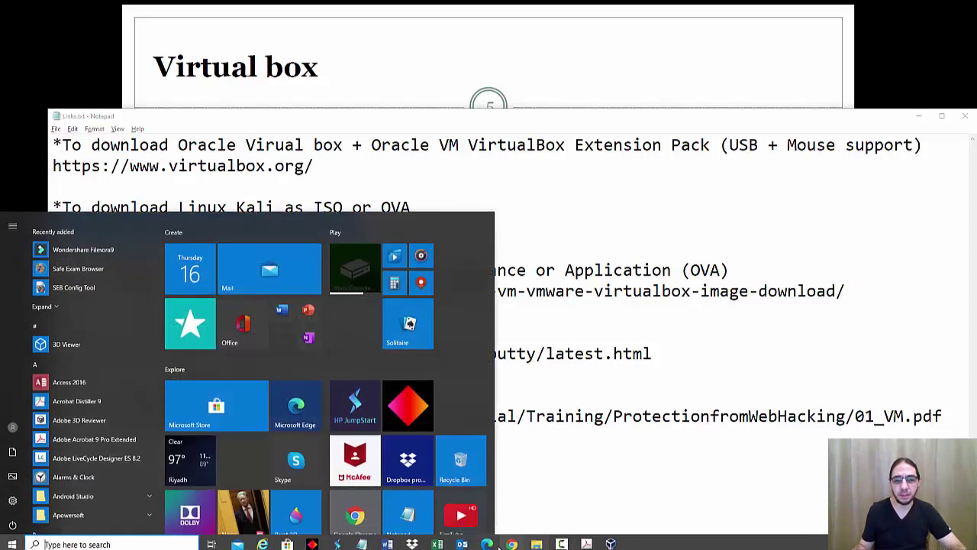
# Step: Load the Kali Linux Downloads page in a new Edge tab and scroll through the image list
pyautogui.click(255, 12)
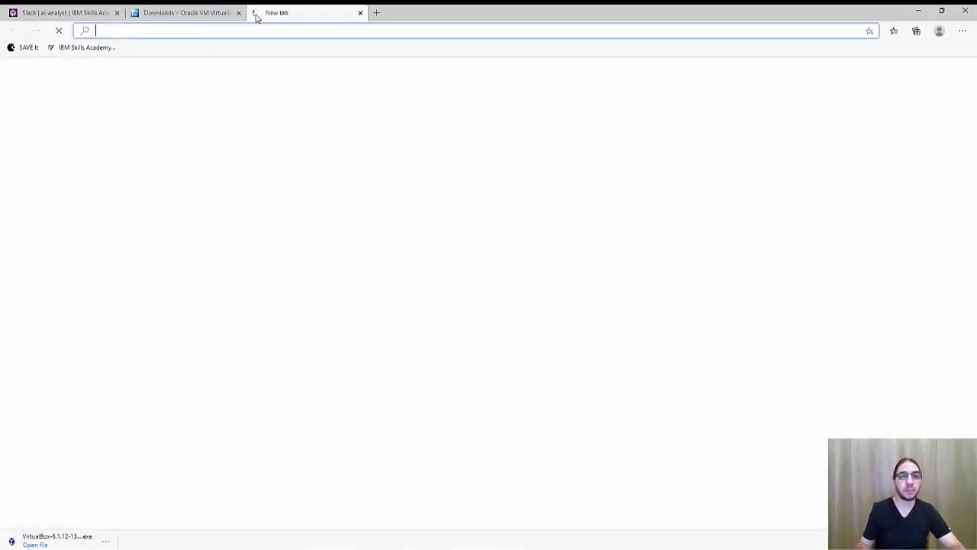
pyautogui.hotkey('ctrl', 'v')
pyautogui.press('Return')
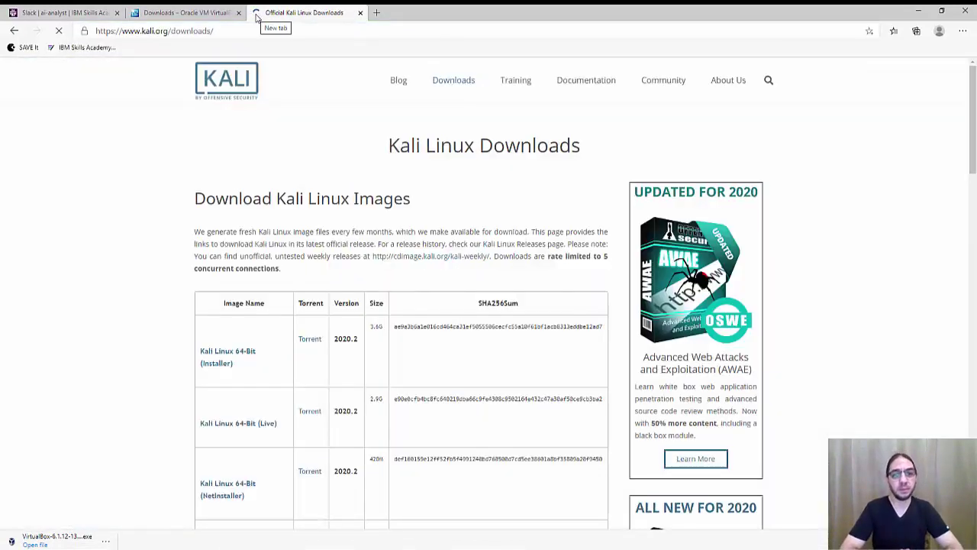
pyautogui.scroll(-3, 267, 179)
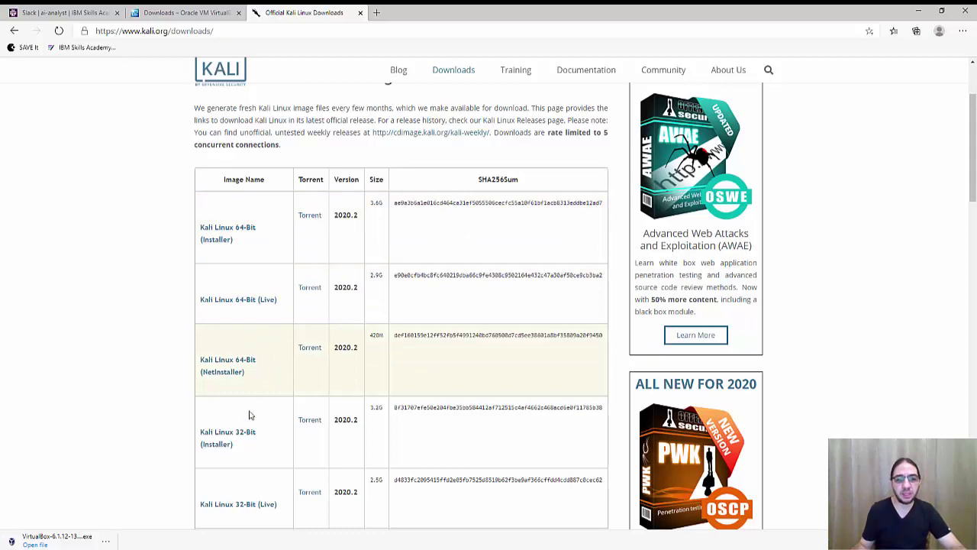
pyautogui.scroll(-3, 260, 404)
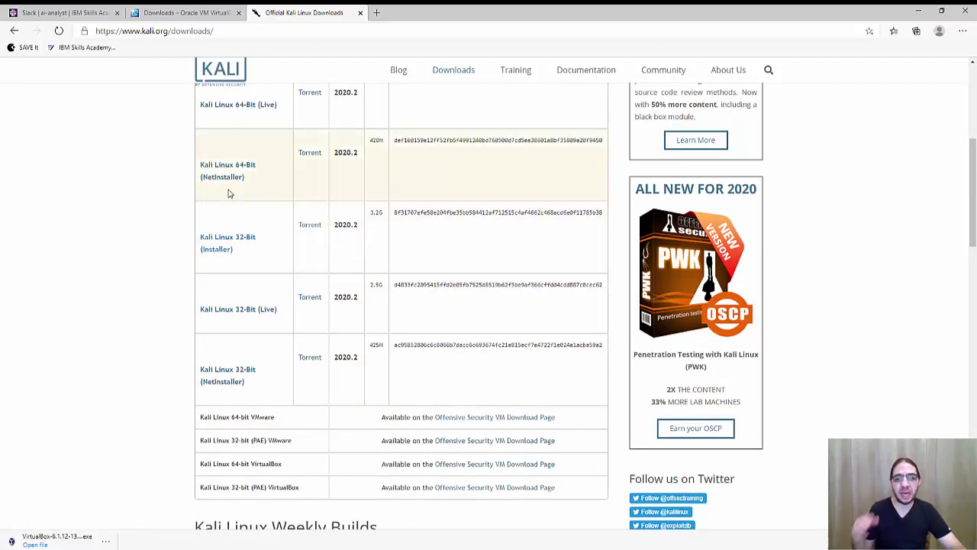
pyautogui.press('super+e')
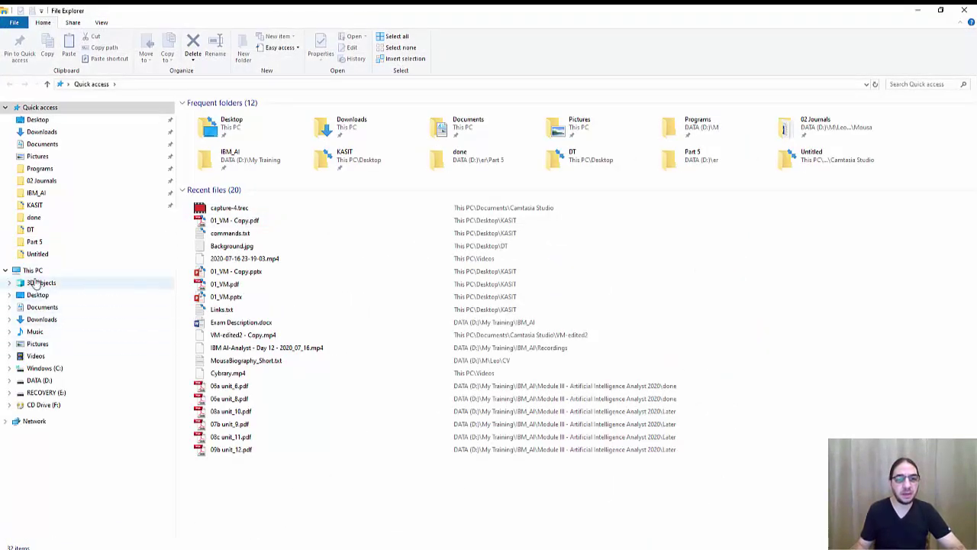
# Step: Check This PC's properties (64-bit Windows 10, 16.0 GB RAM), then return to the Kali downloads page
pyautogui.rightClick(33, 274)
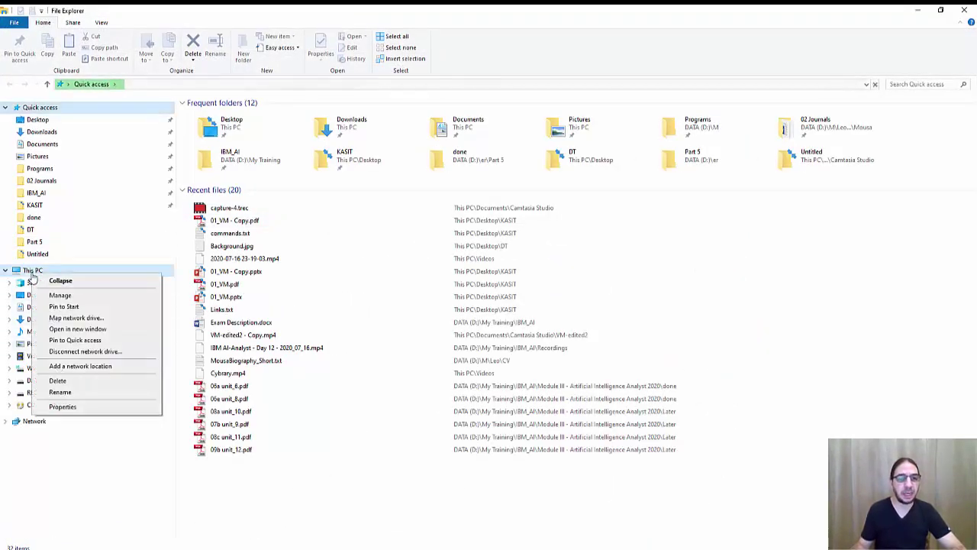
pyautogui.click(88, 409)
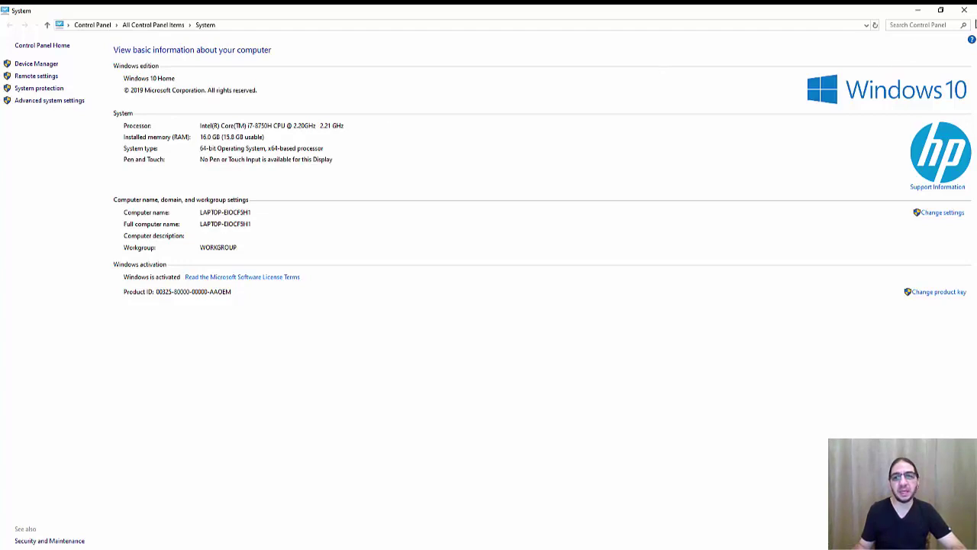
pyautogui.press('super+e')
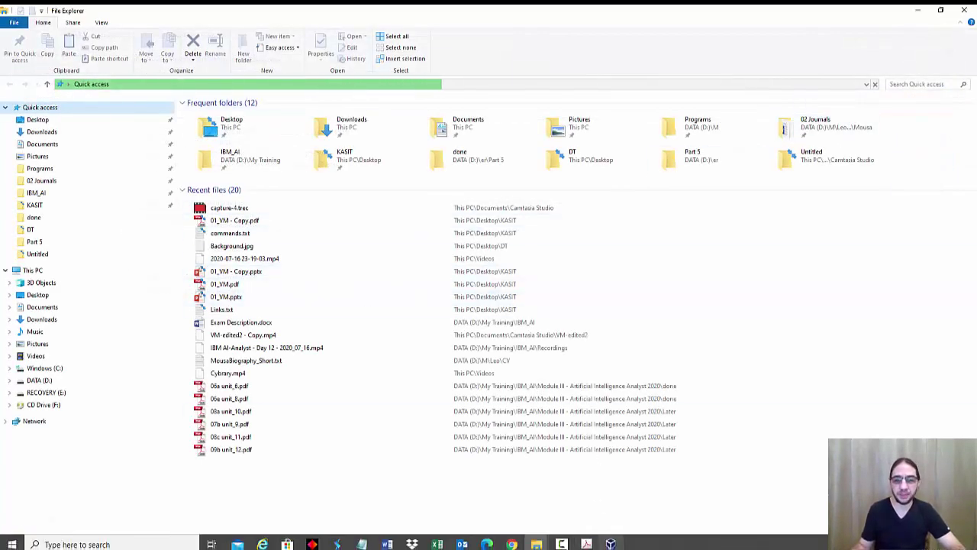
pyautogui.click(489, 543)
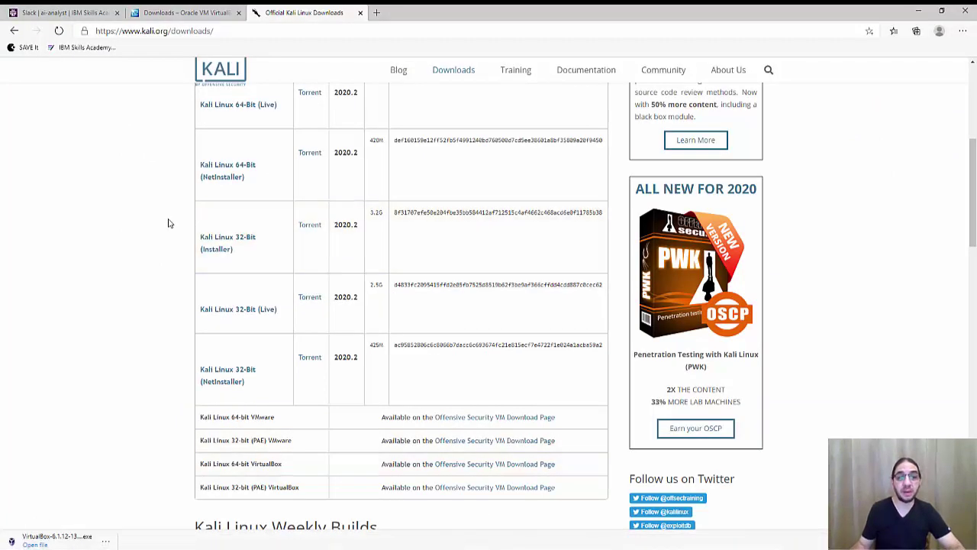
# Step: Follow the Kali Linux 64-bit VirtualBox row's link to the Offensive Security VM download page
pyautogui.scroll(1, 179, 214)
pyautogui.scroll(1, 238, 191)
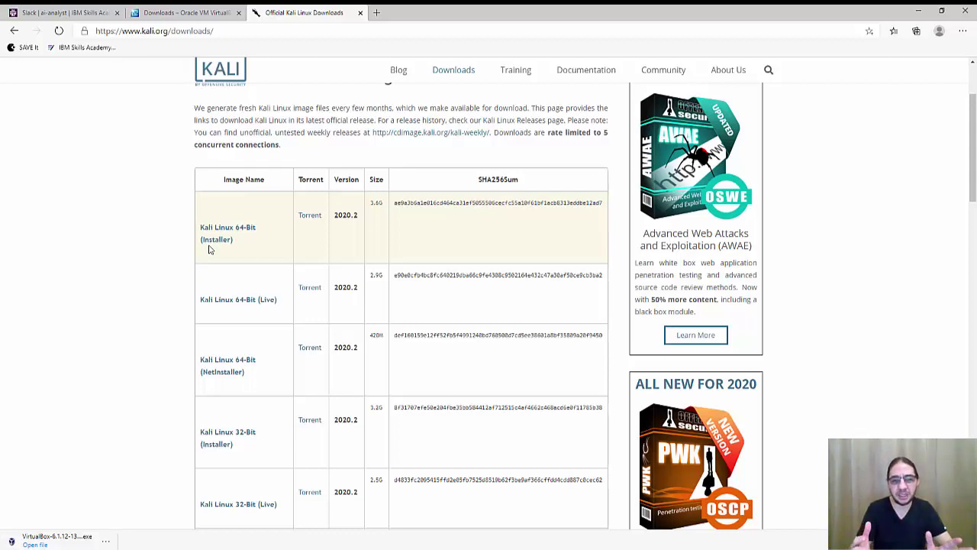
pyautogui.scroll(-5, 211, 250)
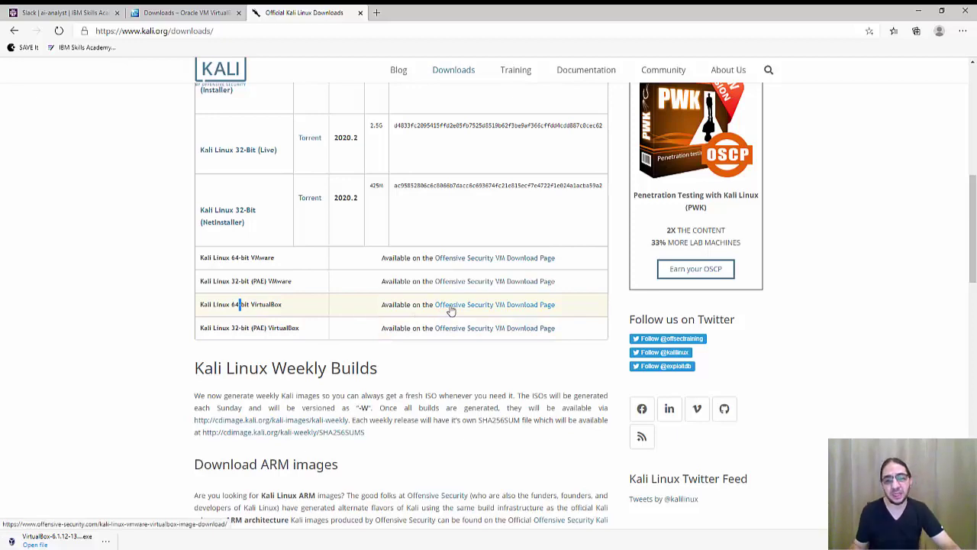
pyautogui.click(452, 306)
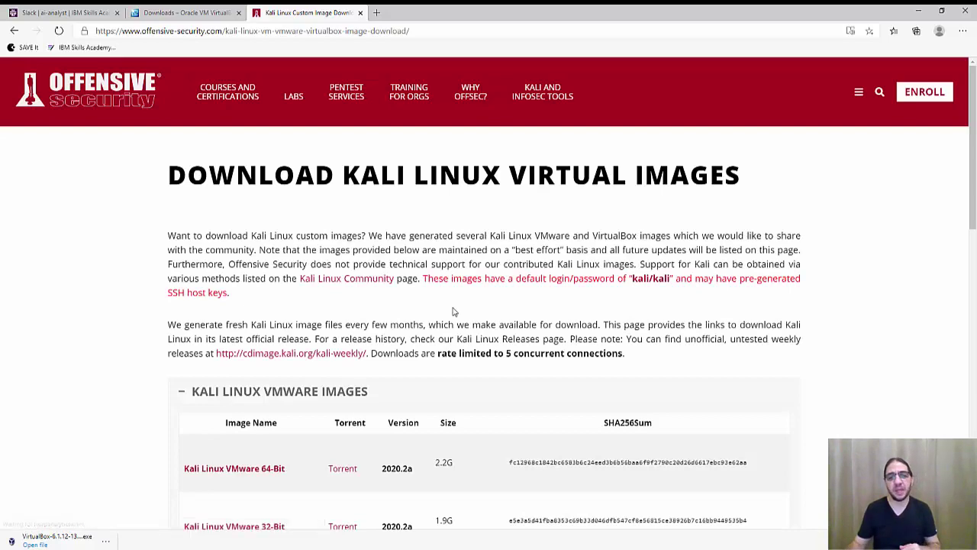
# Step: Expand Kali Linux VirtualBox Images and download the 3.3G 64-bit 2020.2a image
pyautogui.scroll(-3, 453, 309)
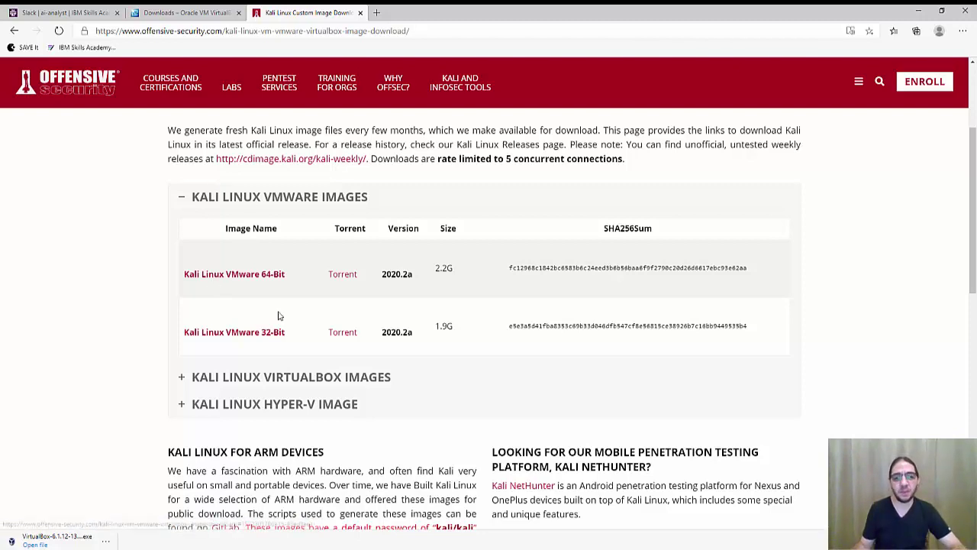
pyautogui.scroll(-1, 279, 418)
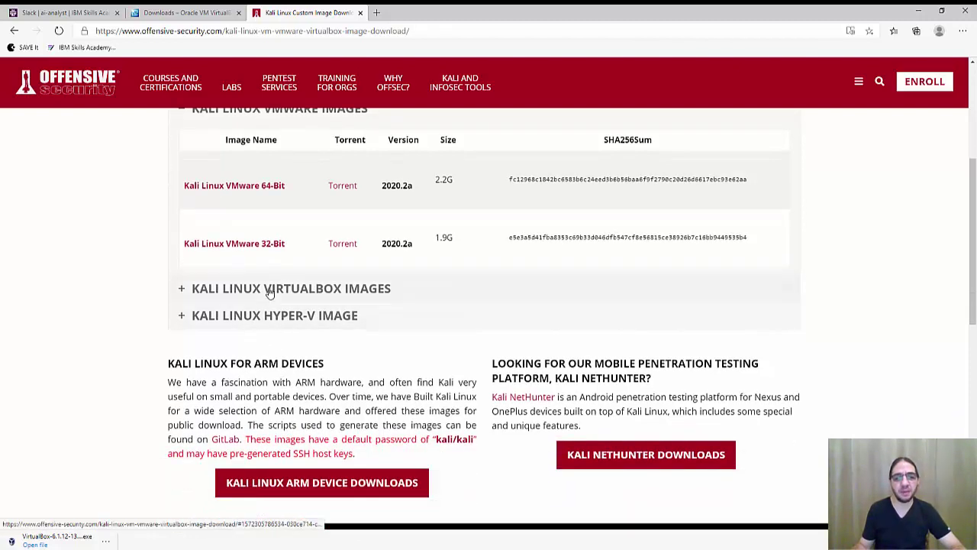
pyautogui.click(269, 290)
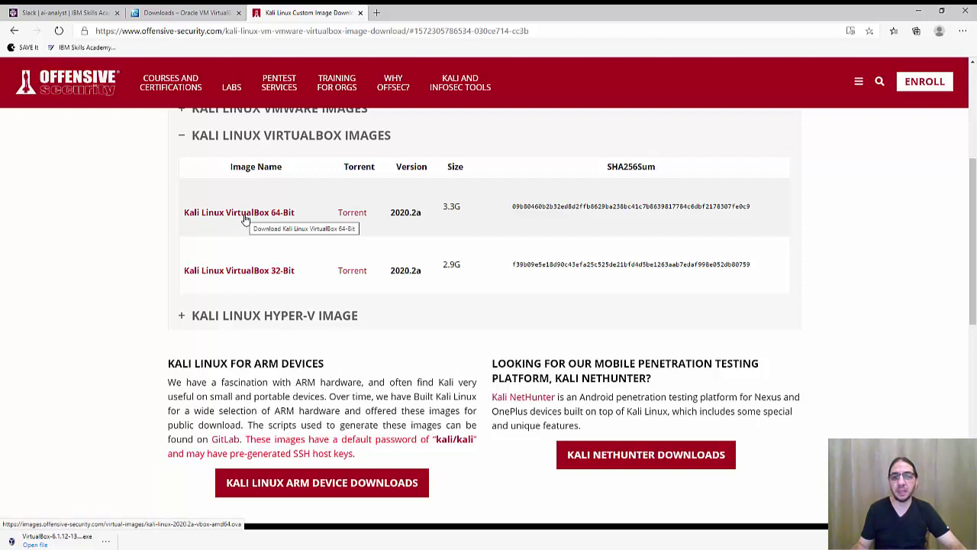
pyautogui.doubleClick(451, 206)
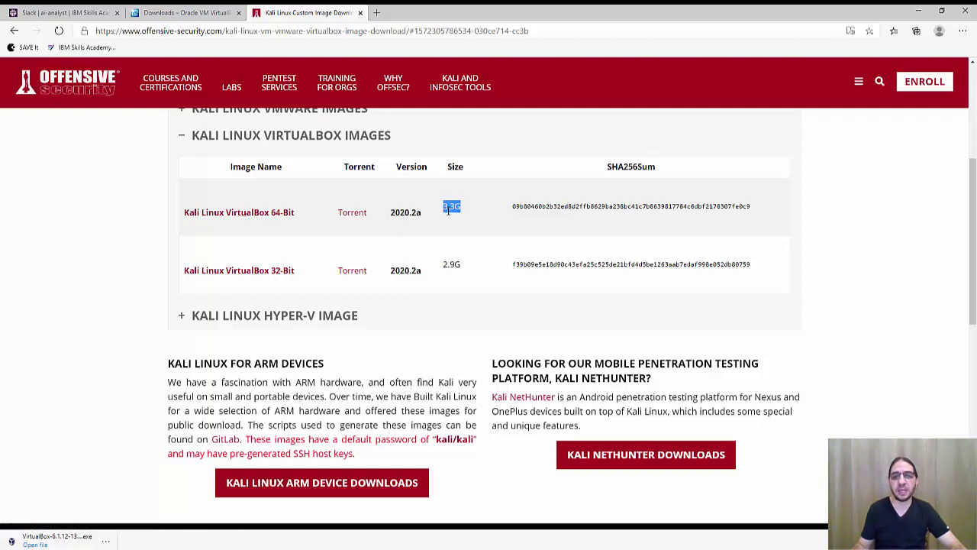
pyautogui.click(281, 220)
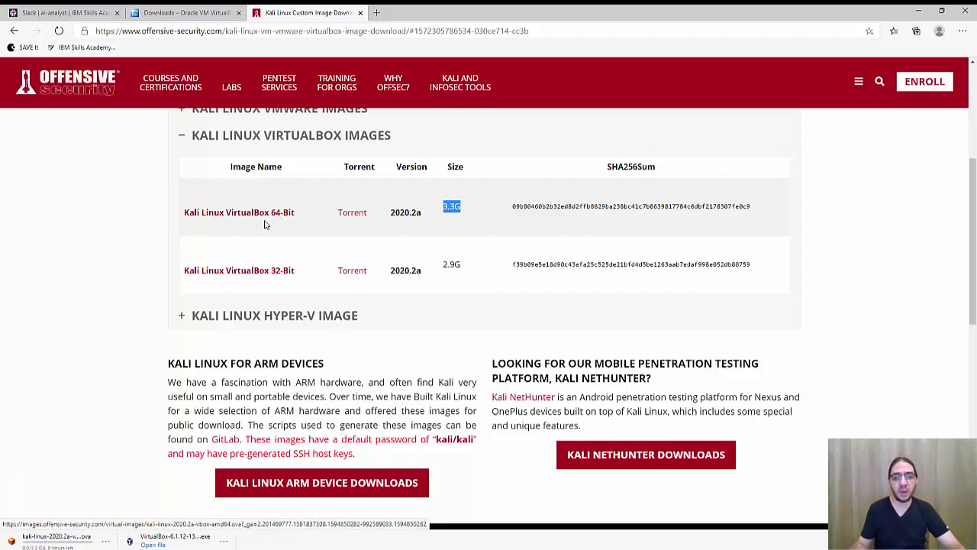
pyautogui.click(537, 543)
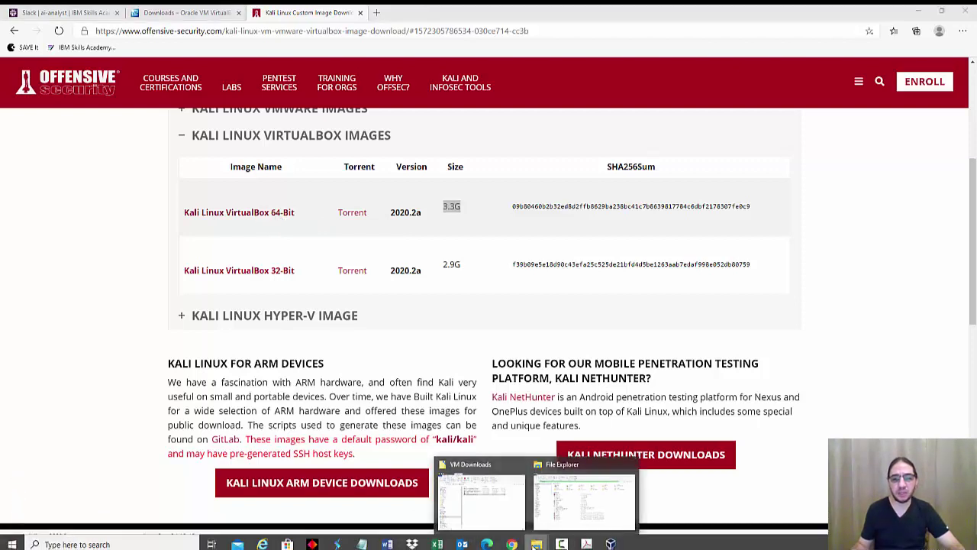
# Step: Select the 3.23 GB kali-linux-2020.2a-vbox-amd64.ova in VM Downloads, then bring up VirtualBox
pyautogui.click(489, 509)
pyautogui.click(245, 133)
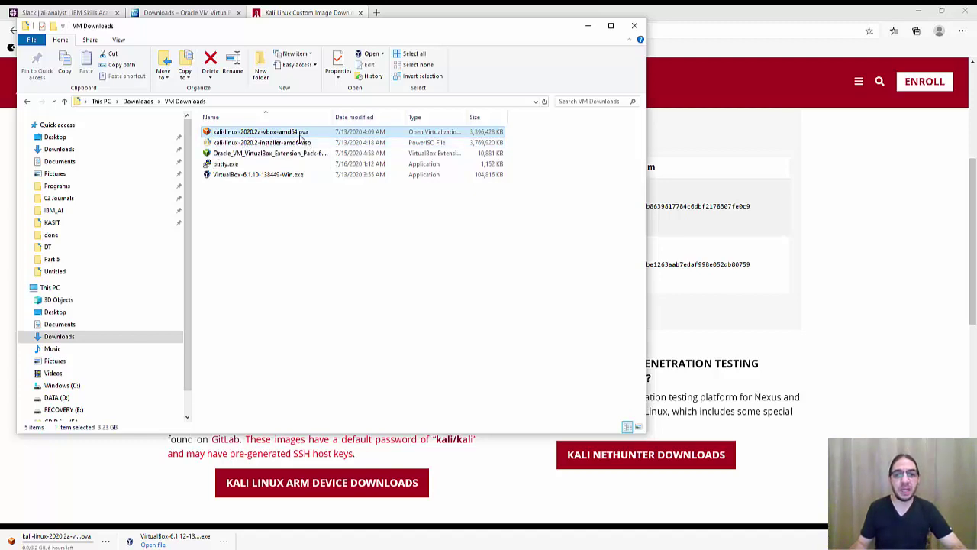
pyautogui.click(286, 175)
pyautogui.click(309, 200)
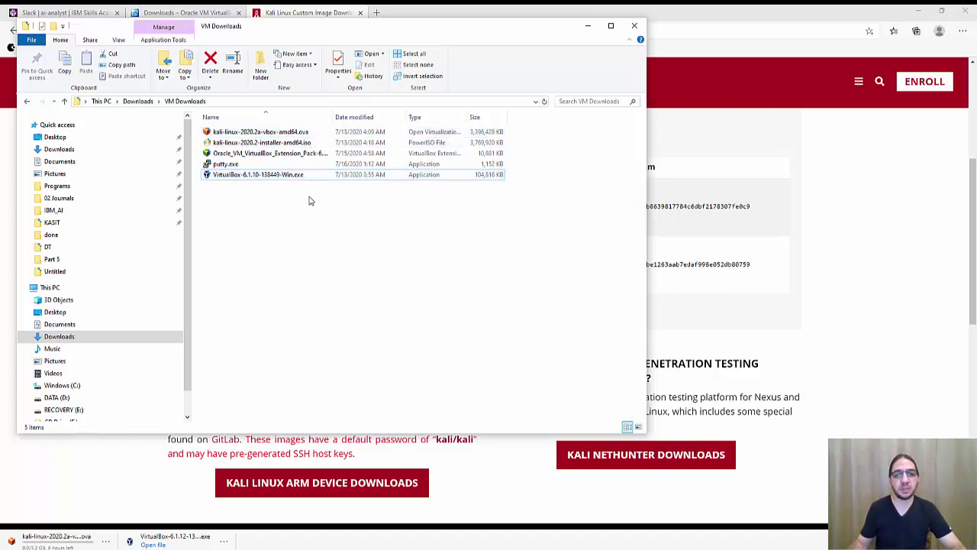
pyautogui.click(263, 134)
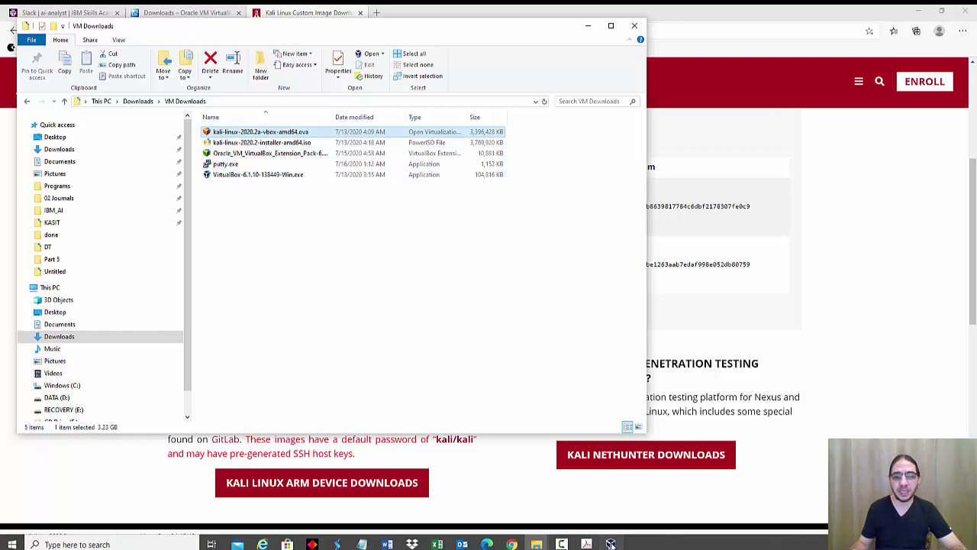
pyautogui.click(610, 544)
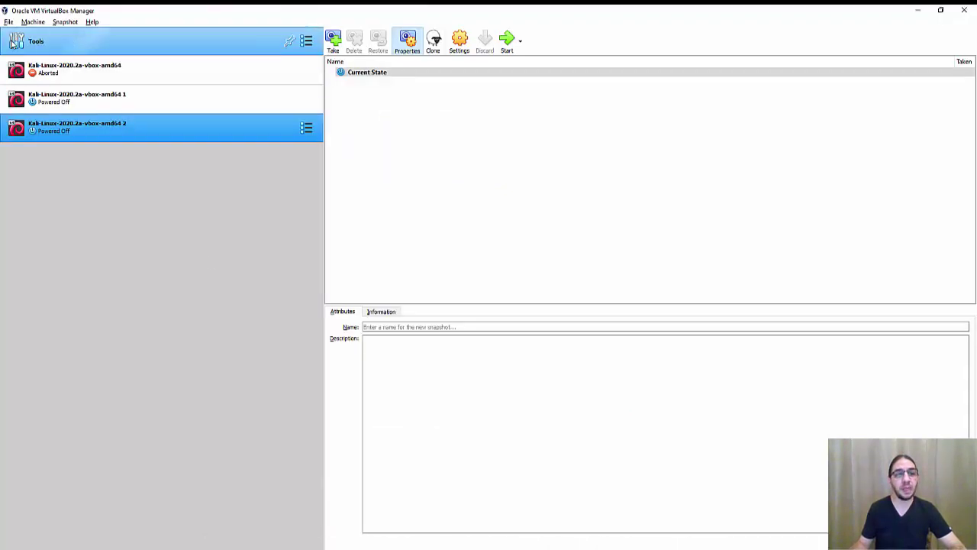
# Step: Load kali-linux-2020.2a-vbox-amd64.ova from Downloads\VM Downloads into Import Appliance and reach its settings
pyautogui.click(9, 22)
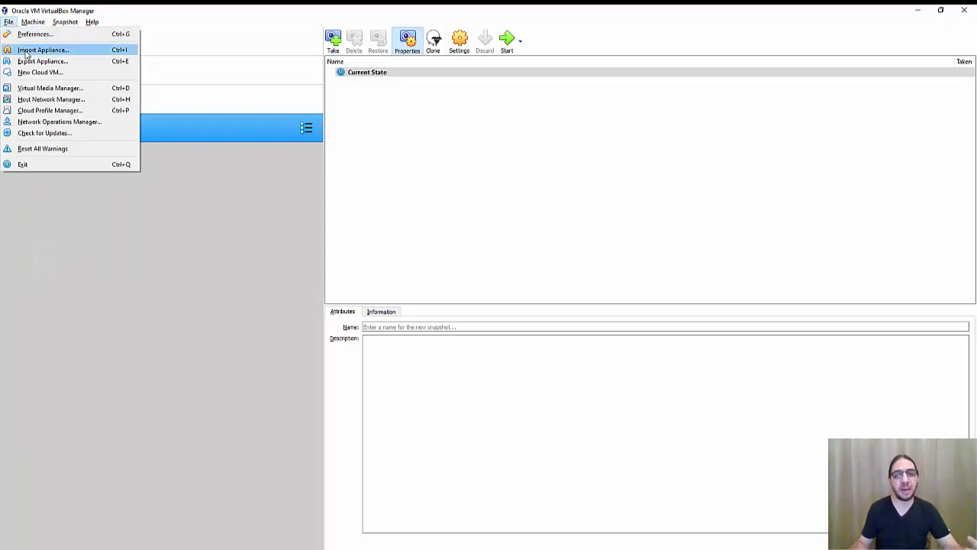
pyautogui.click(26, 51)
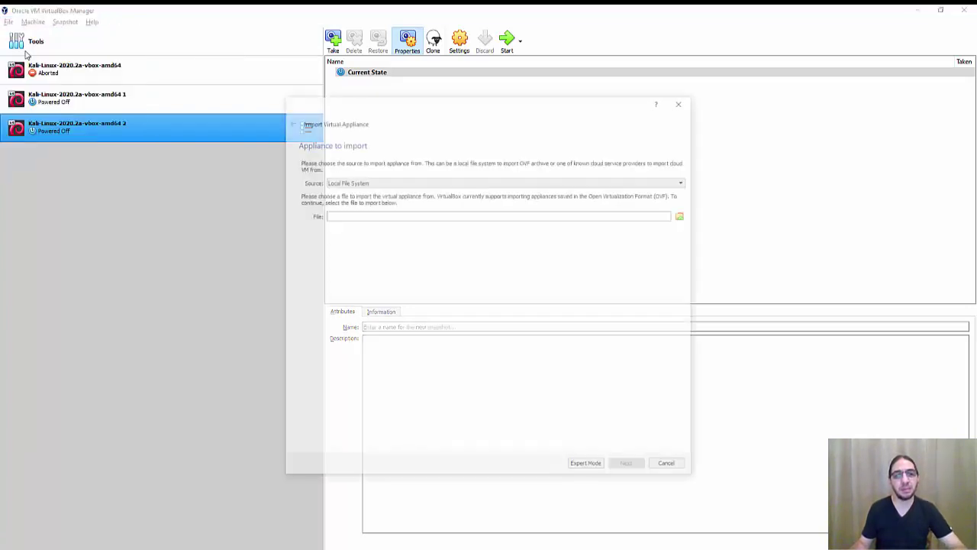
pyautogui.click(683, 215)
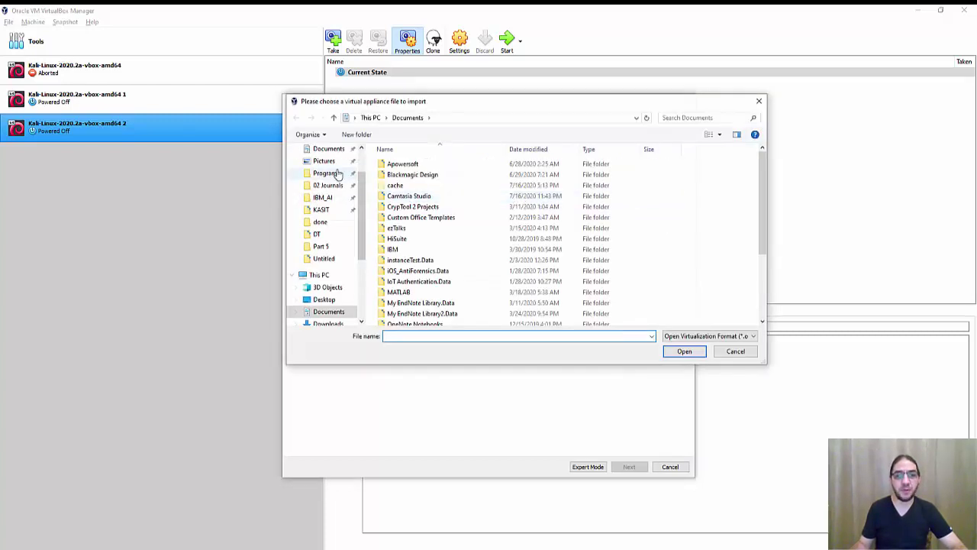
pyautogui.click(328, 182)
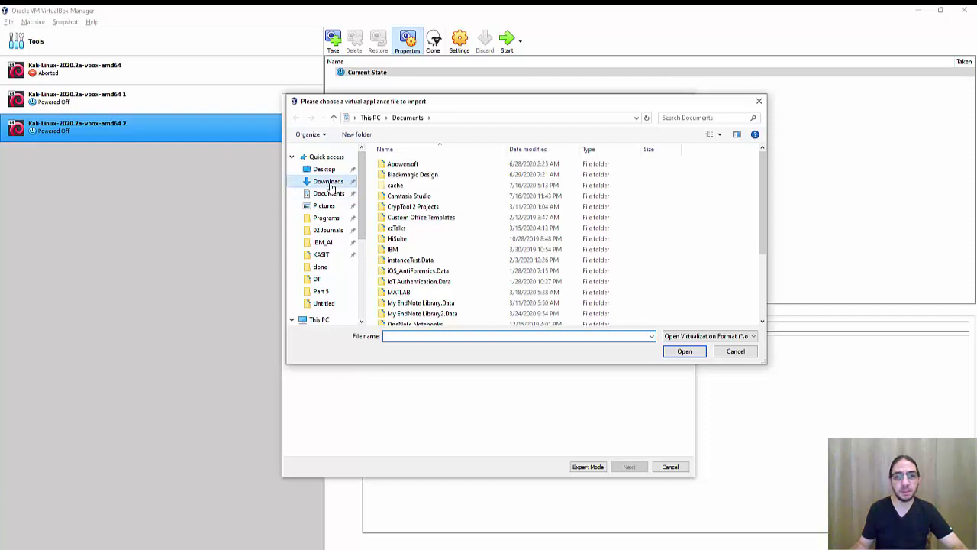
pyautogui.doubleClick(408, 191)
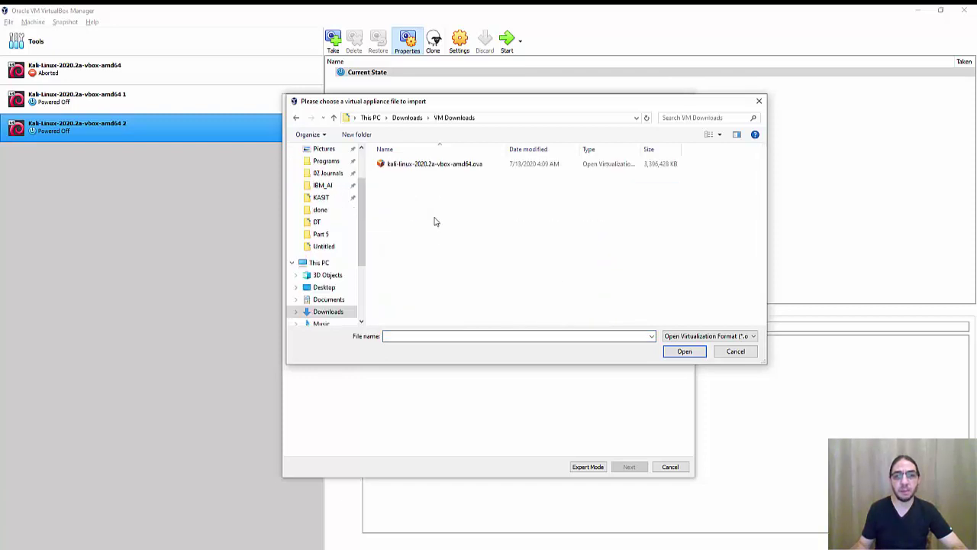
pyautogui.click(419, 166)
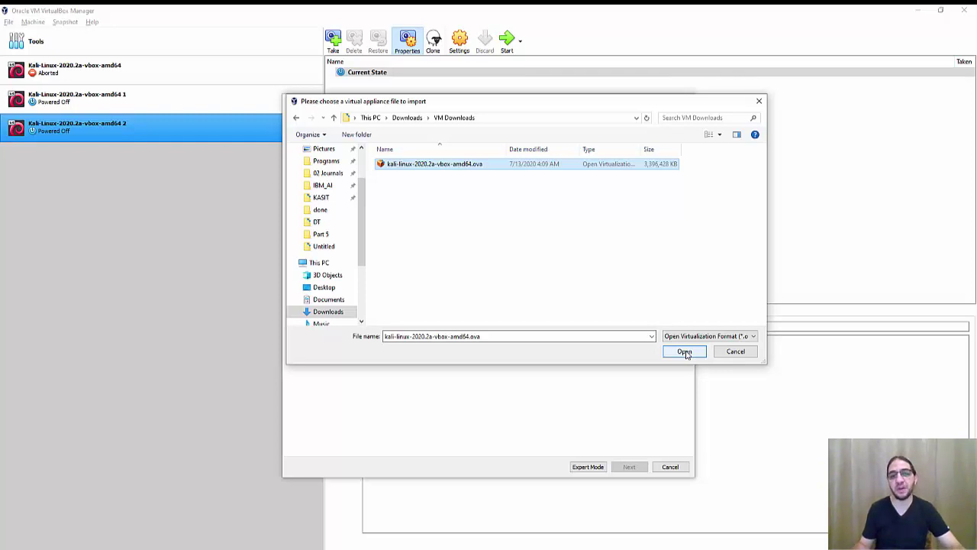
pyautogui.click(685, 352)
pyautogui.click(630, 467)
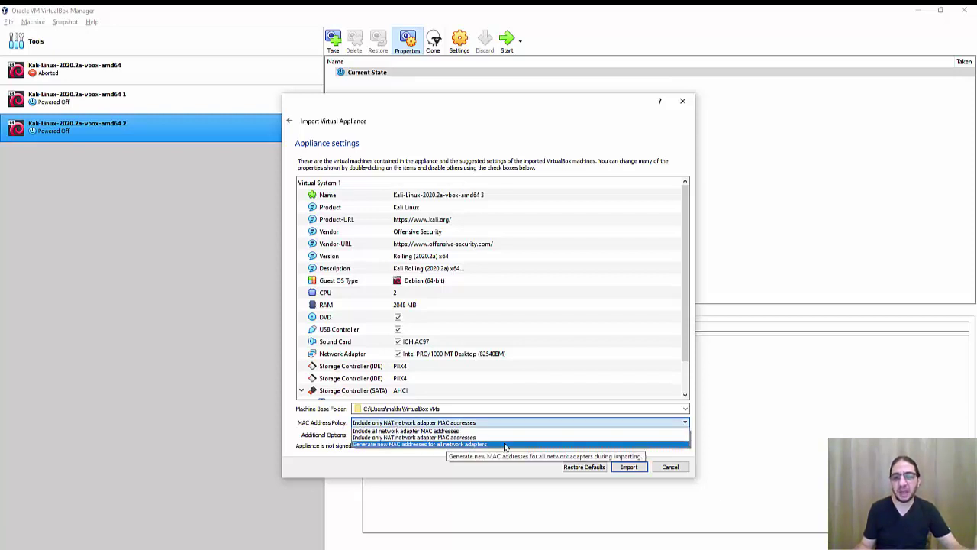
# Step: Import with new MAC addresses for all network adapters and accept the Kali license
pyautogui.click(504, 444)
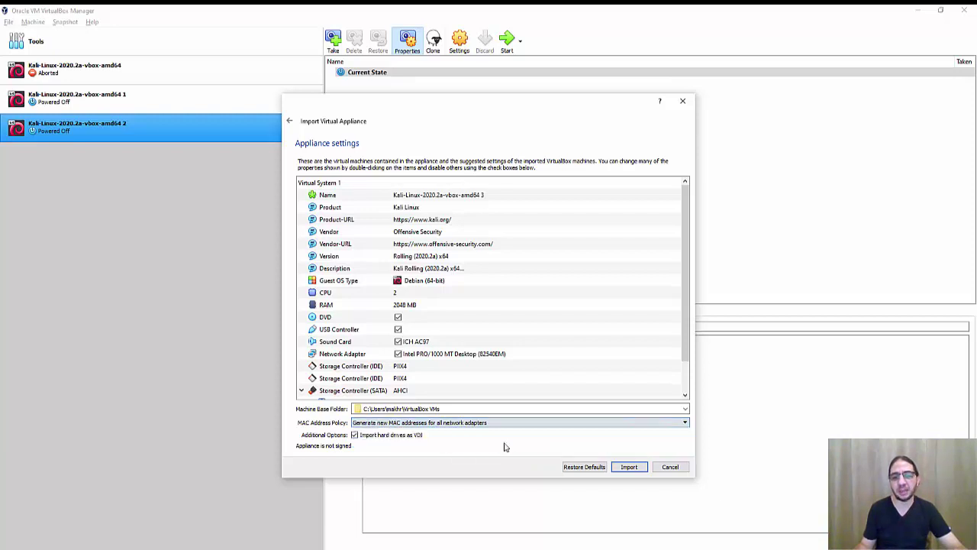
pyautogui.click(626, 466)
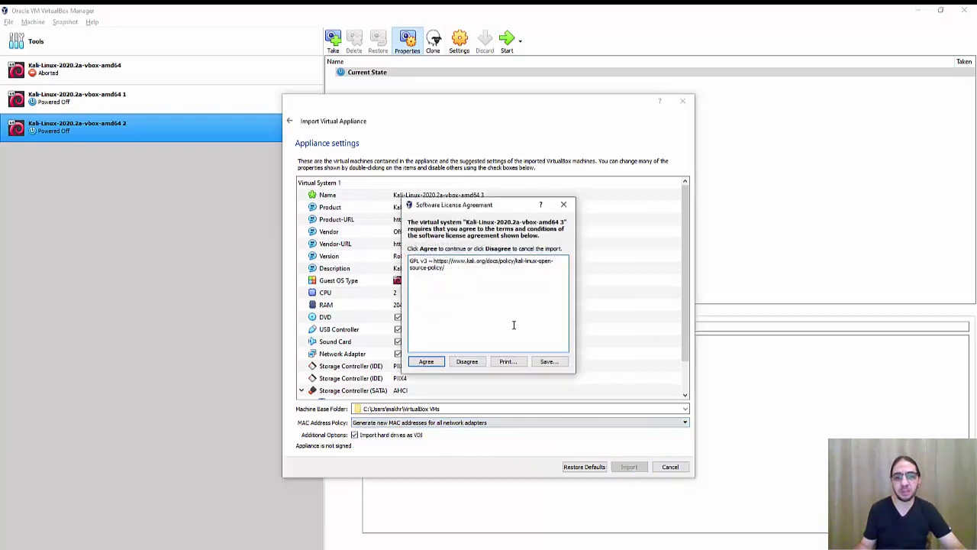
pyautogui.click(426, 361)
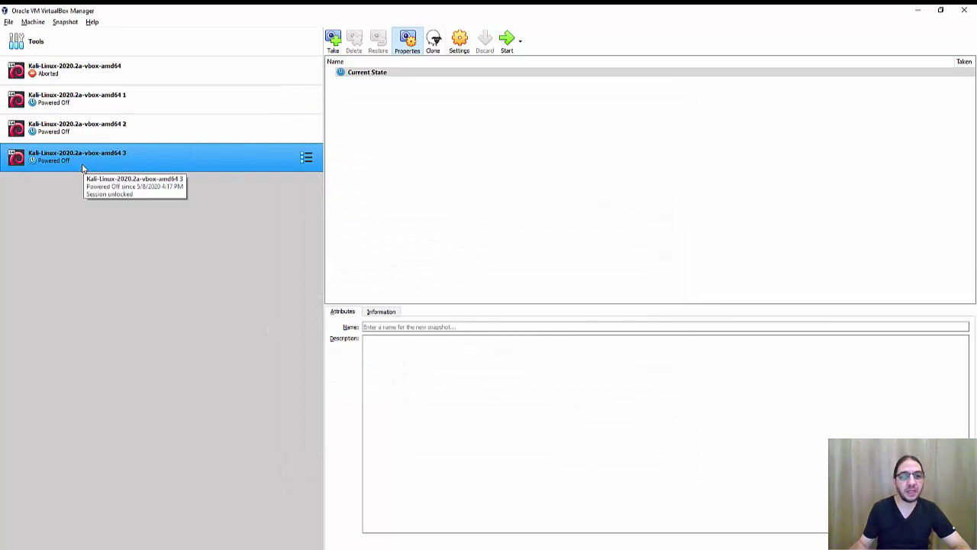
# Step: Start a second appliance import using the Kali .ova from Downloads\VM Downloads
pyautogui.click(8, 22)
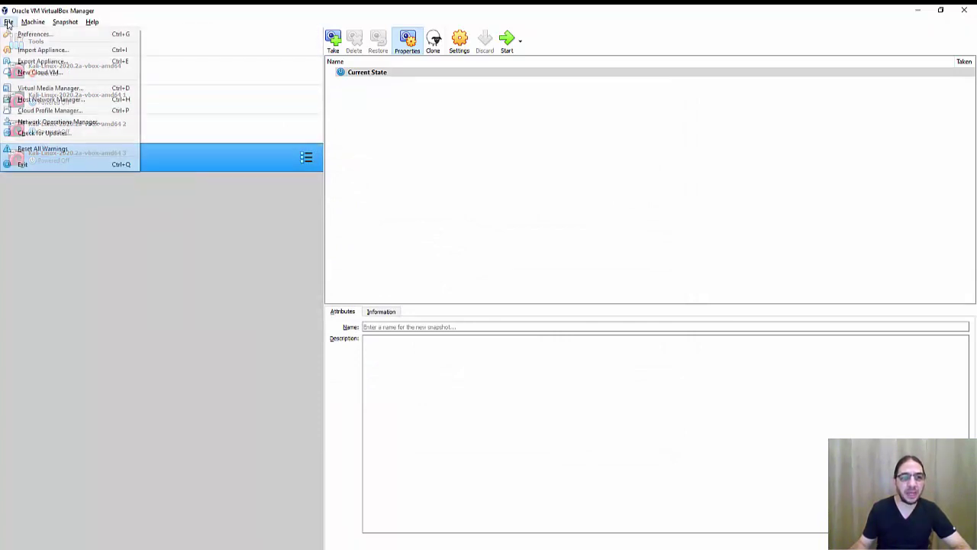
pyautogui.click(43, 49)
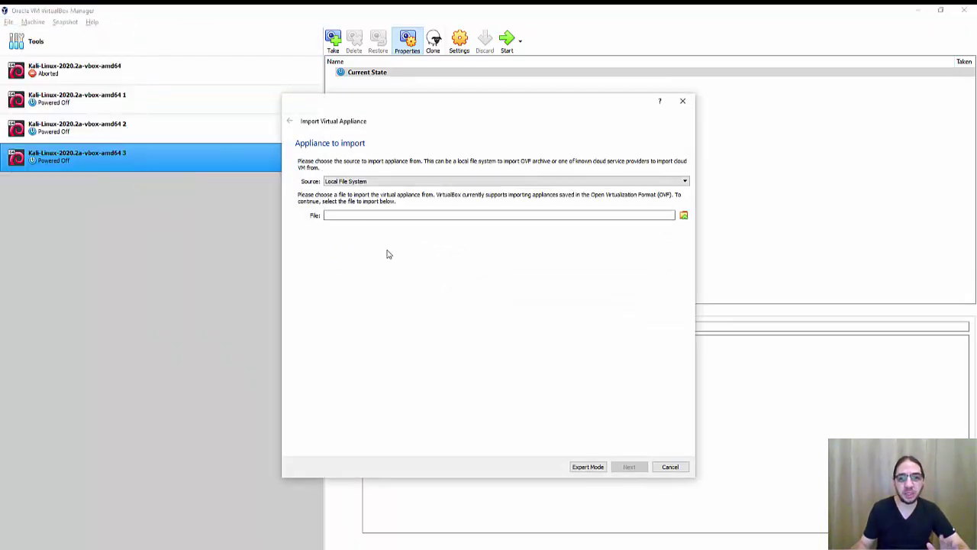
pyautogui.click(683, 215)
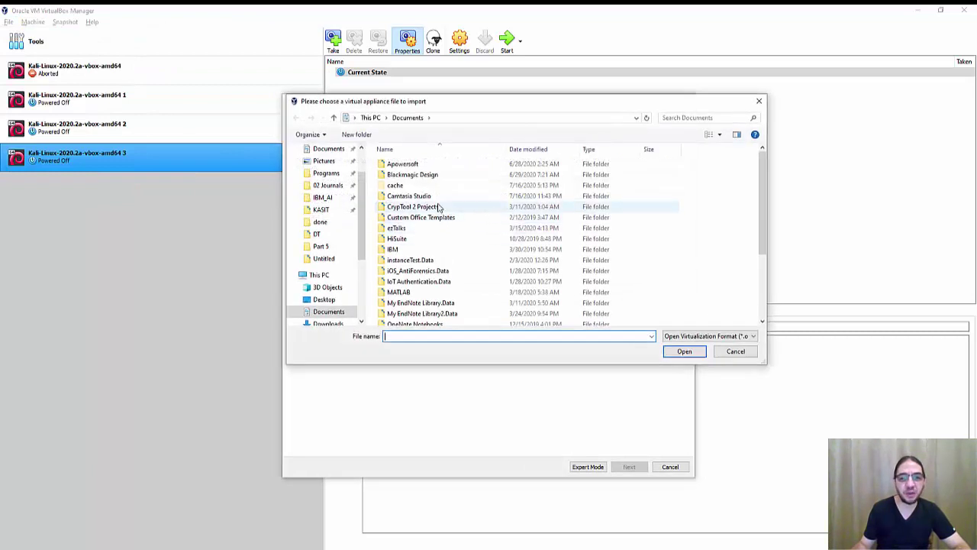
pyautogui.scroll(3, 352, 183)
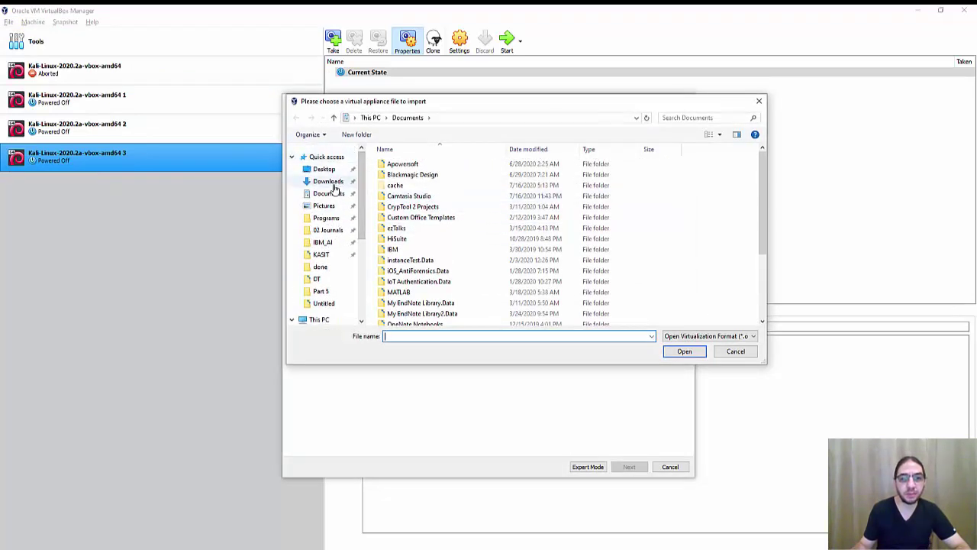
pyautogui.click(334, 183)
pyautogui.doubleClick(405, 188)
pyautogui.doubleClick(407, 168)
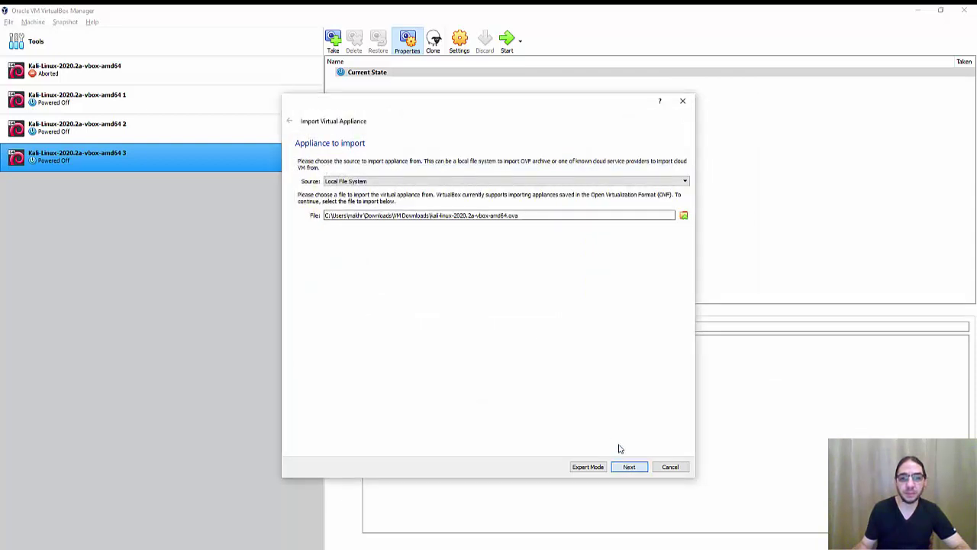
# Step: Import it with new MAC addresses for all adapters and accept the license
pyautogui.click(628, 466)
pyautogui.click(436, 423)
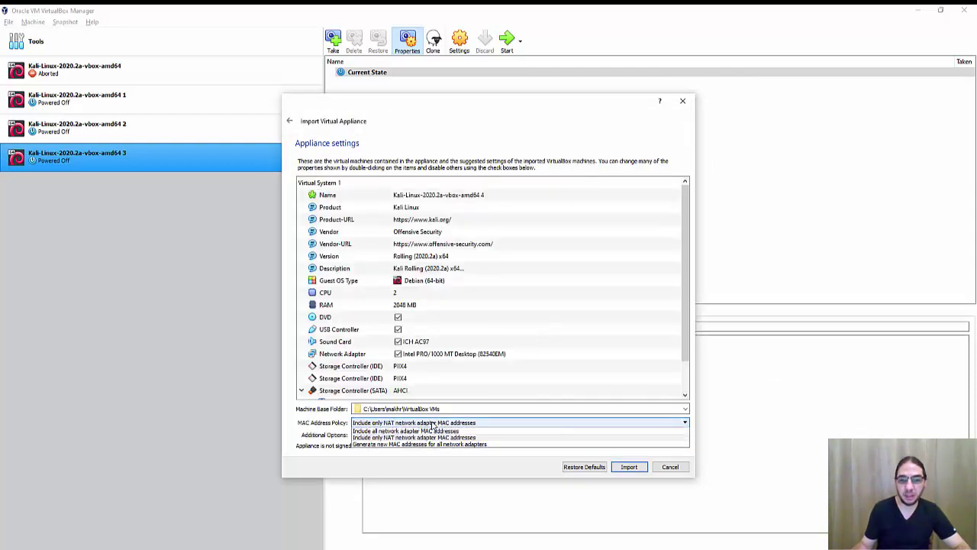
pyautogui.click(431, 444)
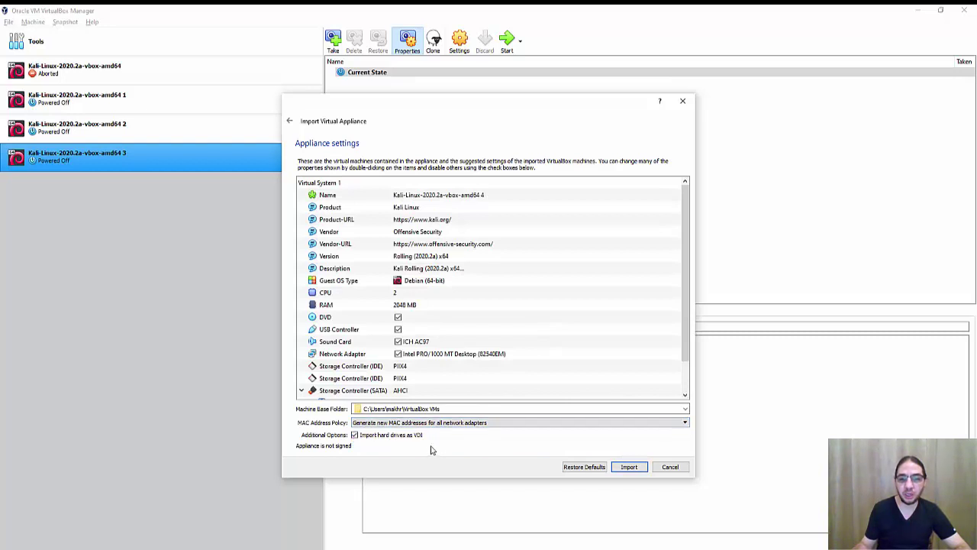
pyautogui.click(631, 467)
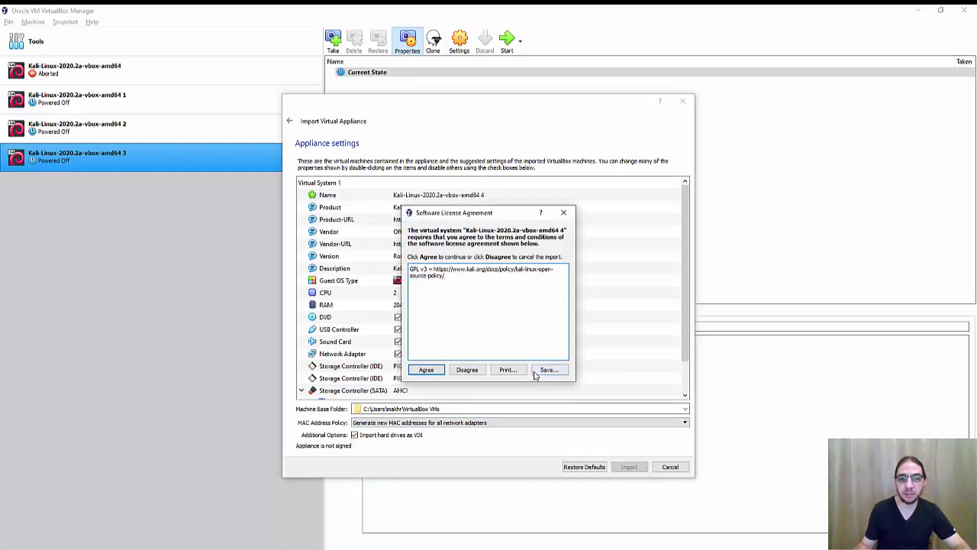
pyautogui.click(427, 370)
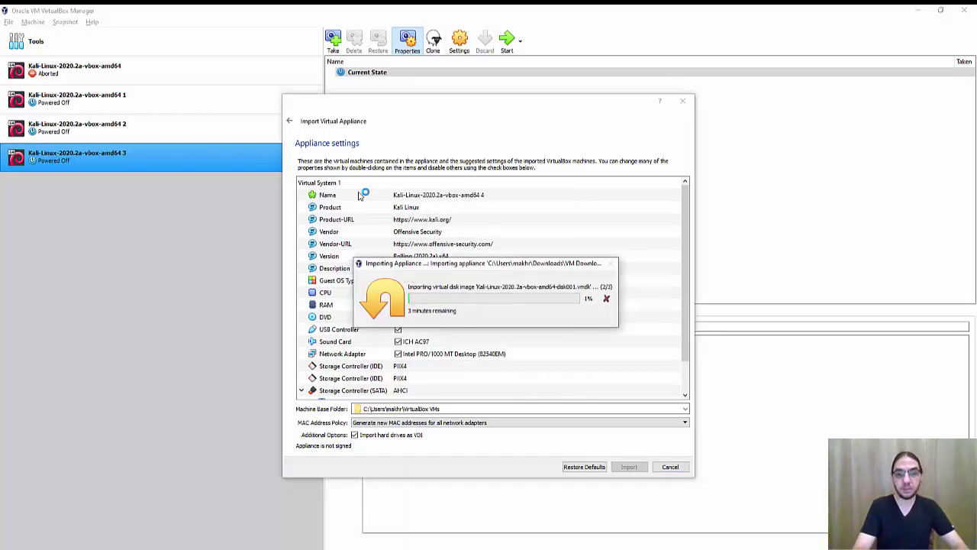
pyautogui.moveTo(482, 263); pyautogui.dragTo(459, 245)
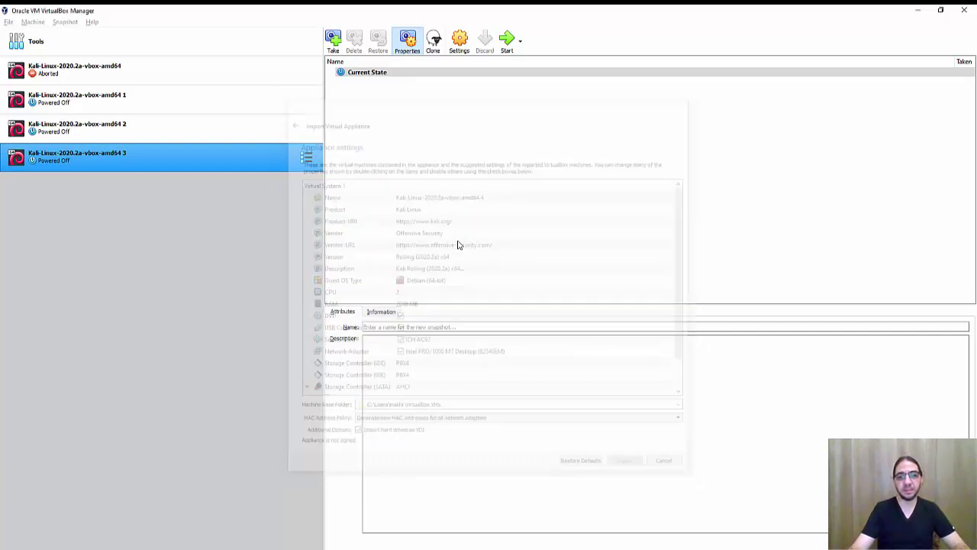
# Step: Select the new amd64 4 VM, then return to the full-screen Virtual box slide
pyautogui.keyDown('ctrl'); pyautogui.click(152, 165); pyautogui.keyUp('ctrl')
pyautogui.keyDown('ctrl'); pyautogui.click(161, 187); pyautogui.keyUp('ctrl')
pyautogui.keyDown('shift'); pyautogui.click(153, 160); pyautogui.keyUp('shift')
pyautogui.click(156, 193)
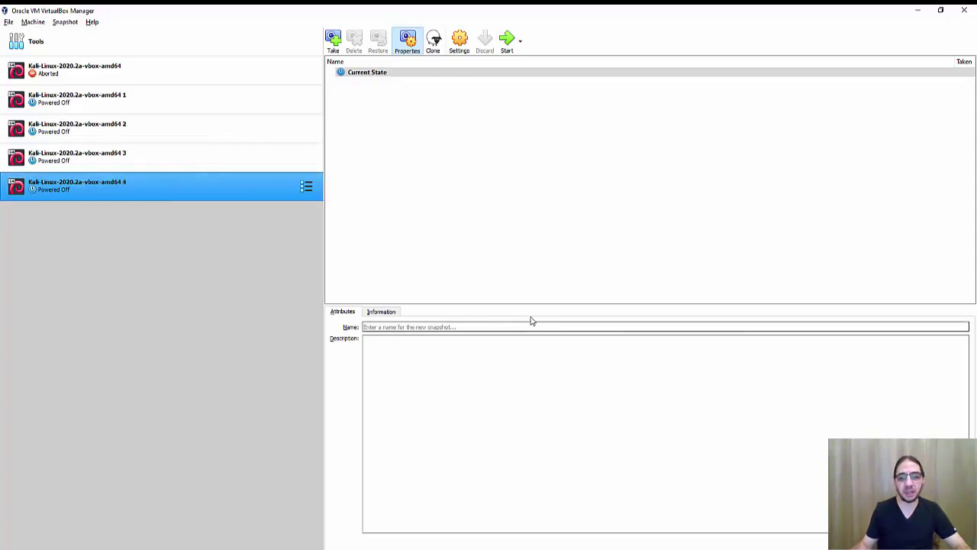
pyautogui.press('super')
pyautogui.hotkey('alt', 'Tab')
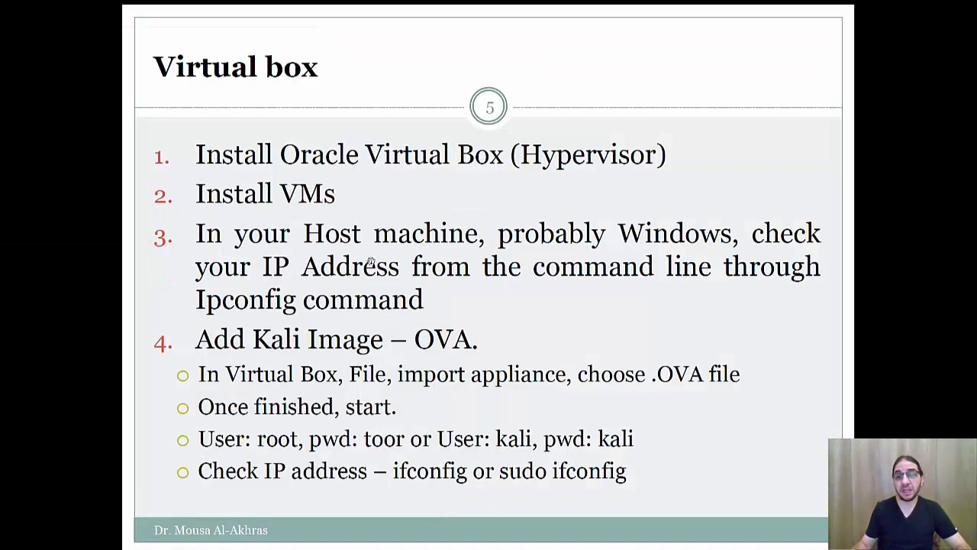
# Step: Open Command Prompt via a 'cmd' search and run ipconfig, showing WiFi IPv4 192.168.100.40
pyautogui.press('super')
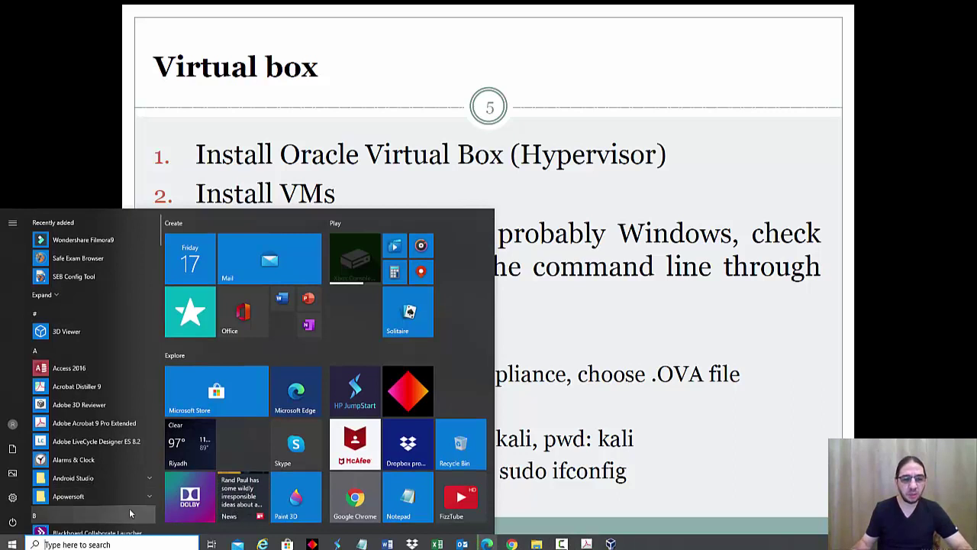
pyautogui.write('cmd')
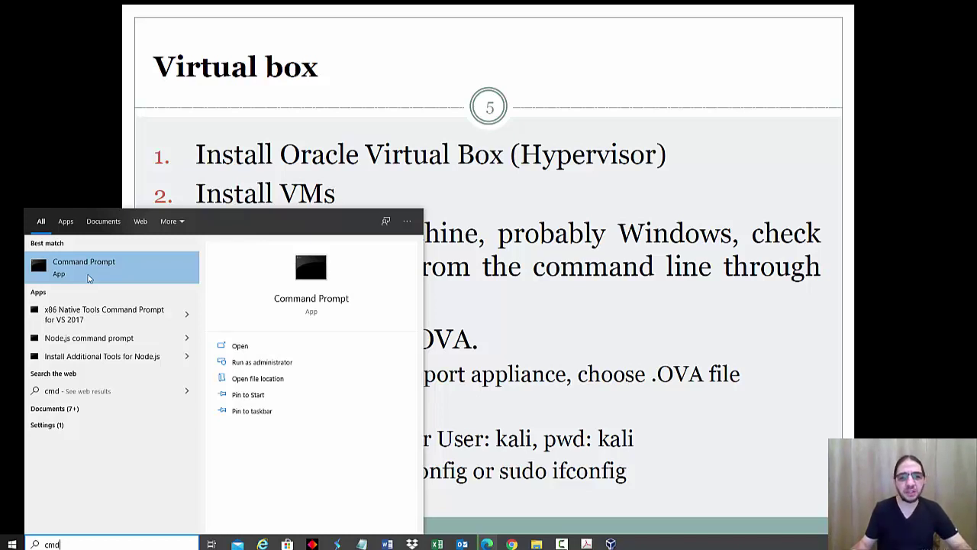
pyautogui.rightClick(88, 277)
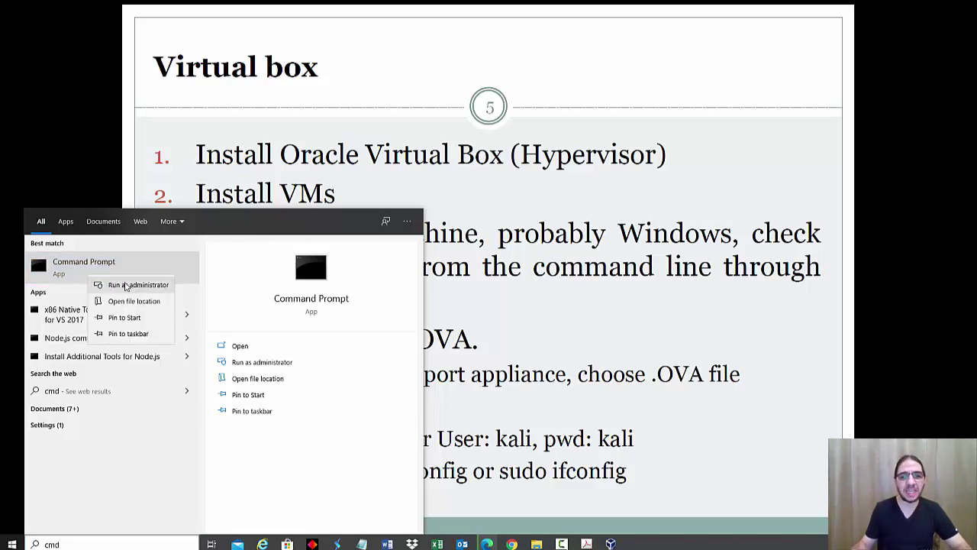
pyautogui.click(74, 266)
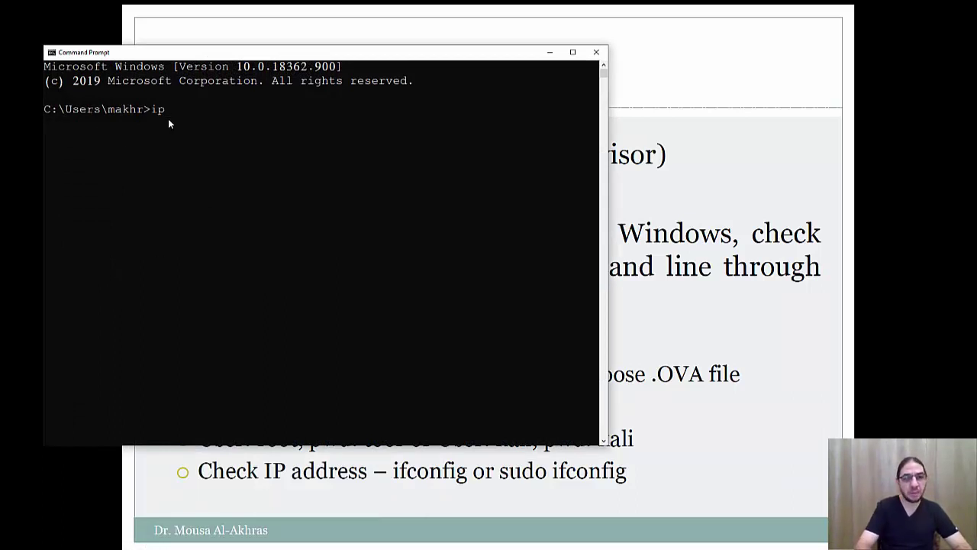
pyautogui.write('ipconfig')
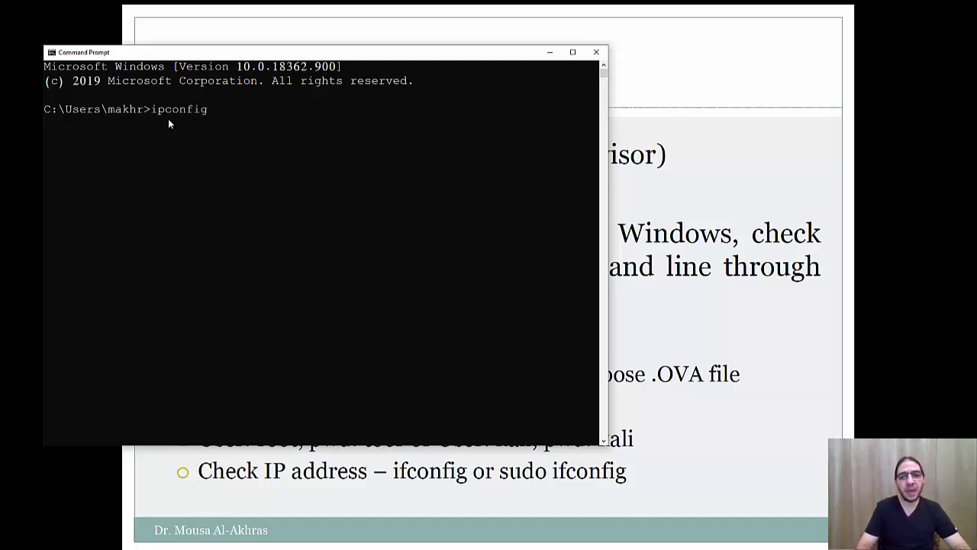
pyautogui.press('Return')
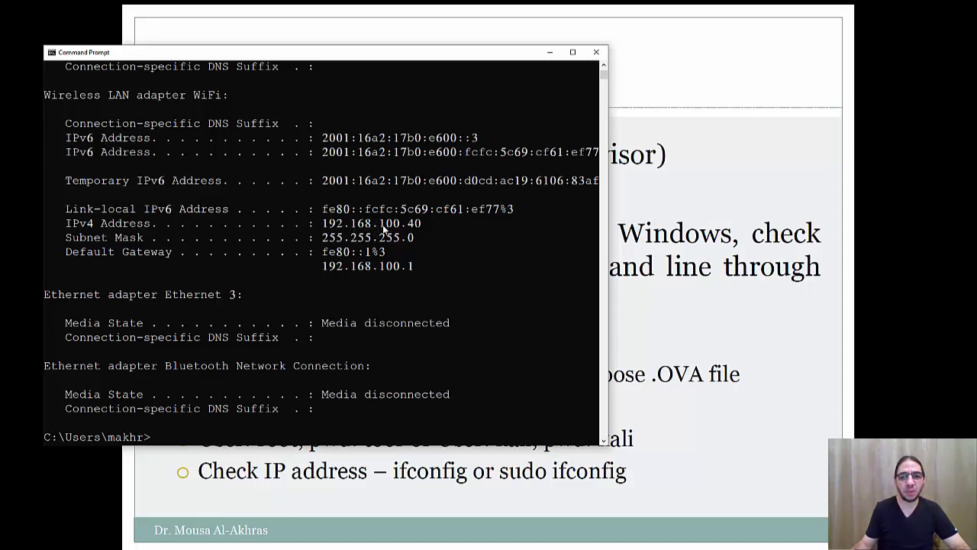
pyautogui.press('super')
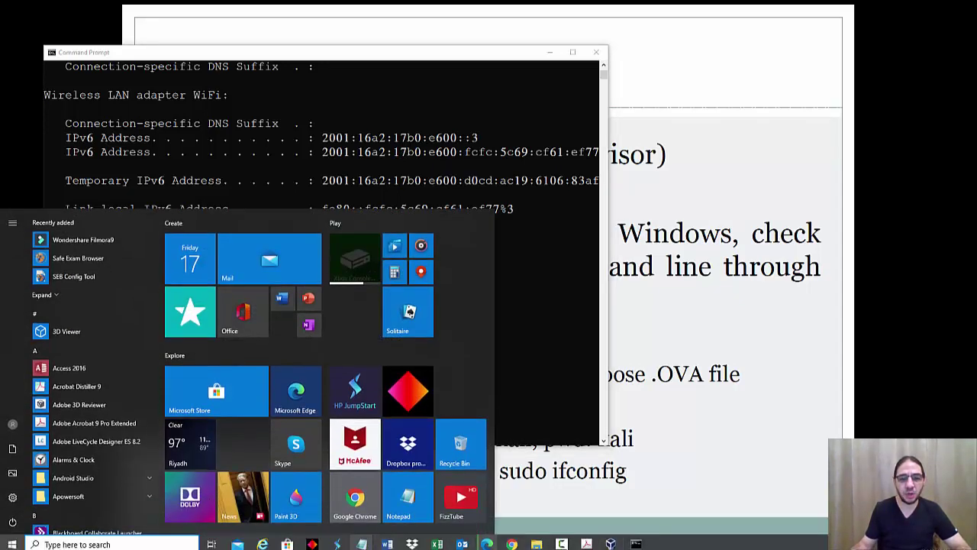
# Step: Enter the host IP 192.168.100.40 on the indented line under Host IP in commands.txt
pyautogui.moveTo(362, 544)
pyautogui.click(311, 496)
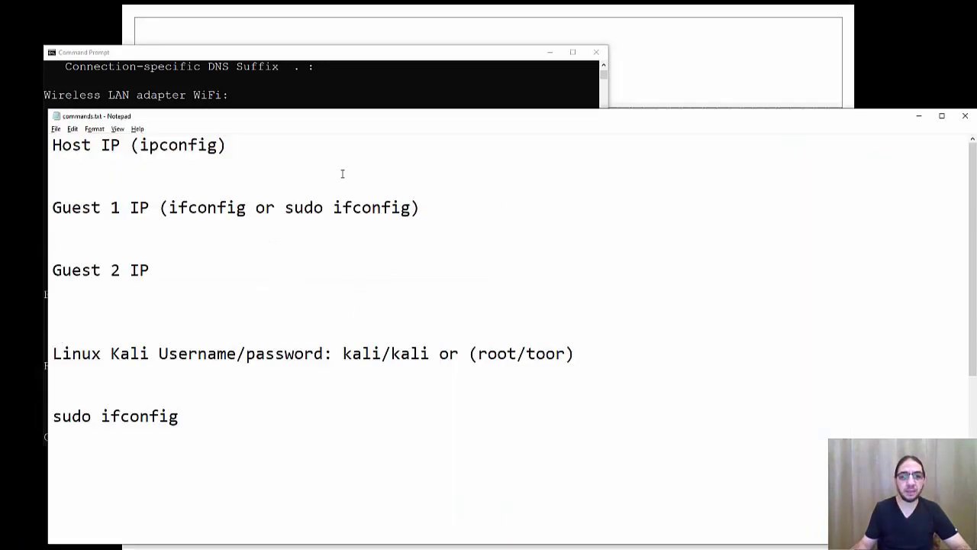
pyautogui.moveTo(339, 120); pyautogui.dragTo(686, 201)
pyautogui.click(548, 255)
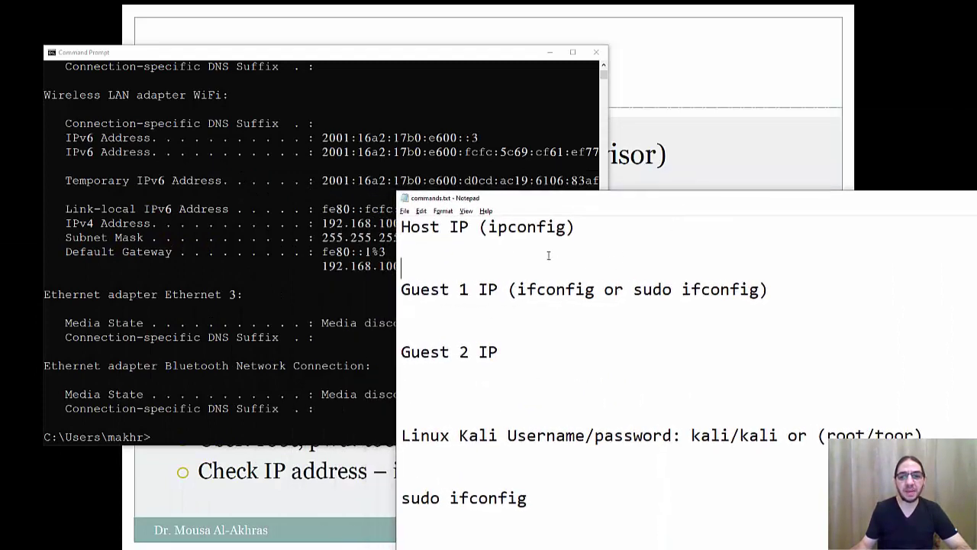
pyautogui.click(479, 247)
pyautogui.moveTo(551, 201); pyautogui.dragTo(644, 196)
pyautogui.press('Tab')
pyautogui.write('192')
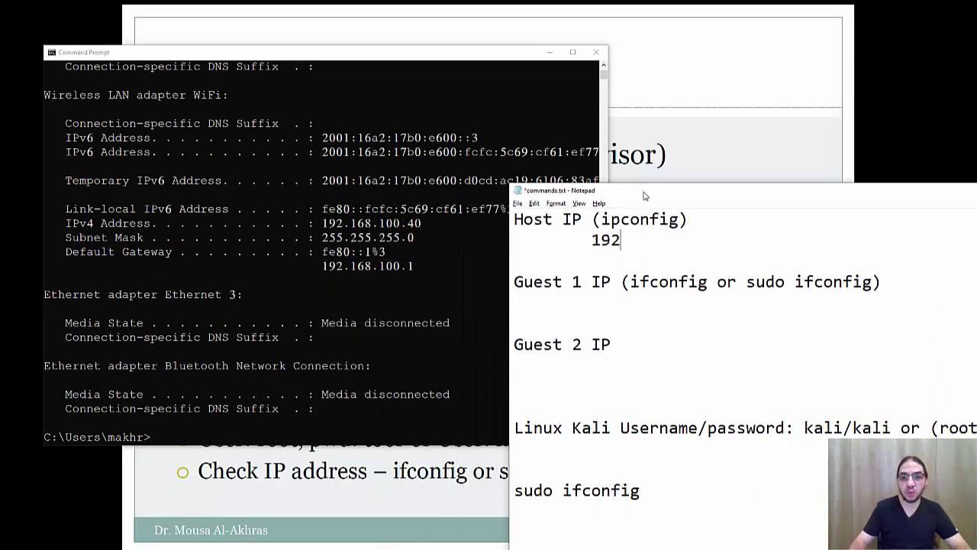
pyautogui.write('.168.1')
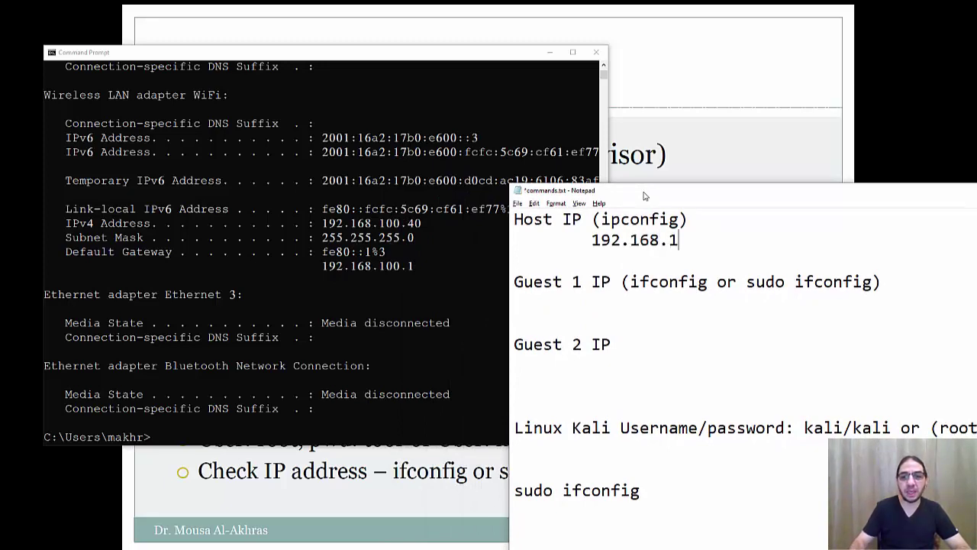
pyautogui.write('00.40')
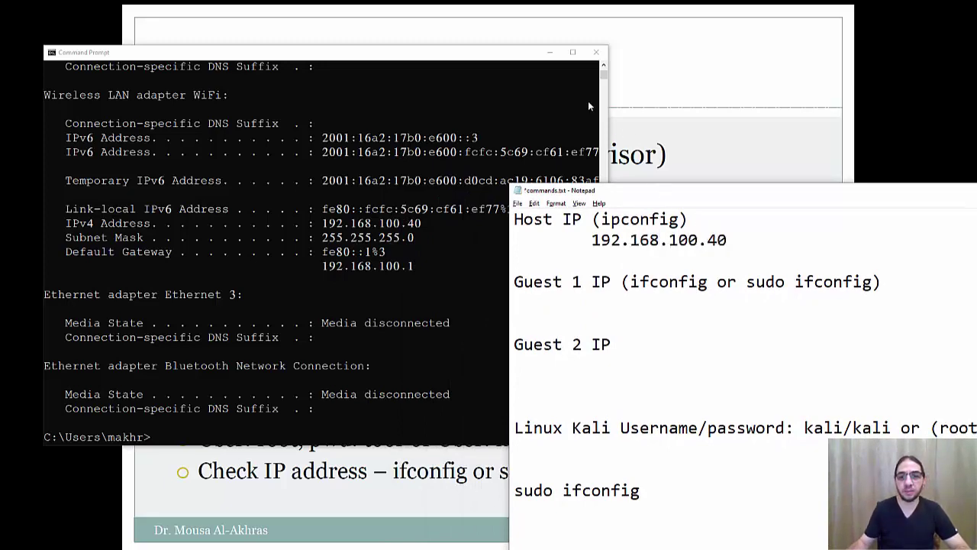
pyautogui.moveTo(498, 53); pyautogui.dragTo(479, 43)
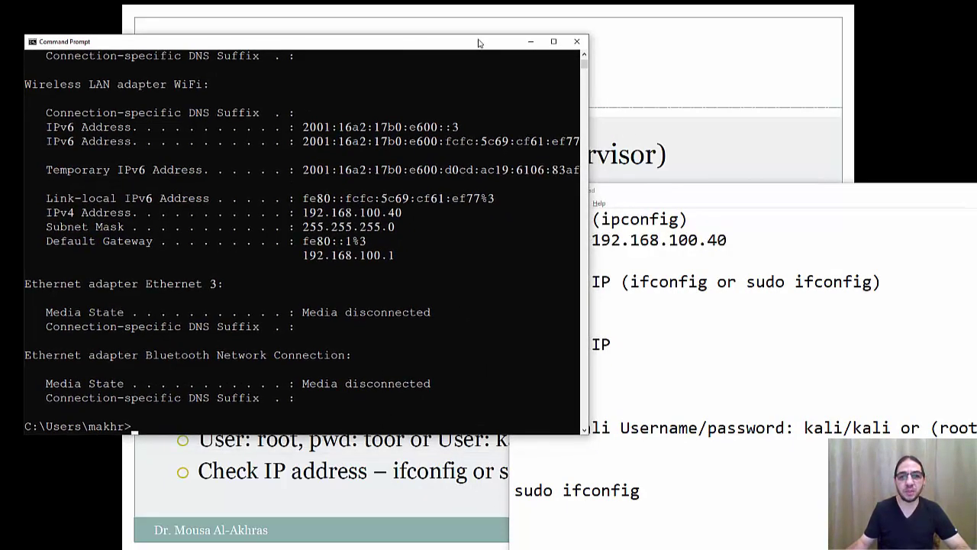
pyautogui.click(703, 190)
pyautogui.hotkey('alt', 'Tab')
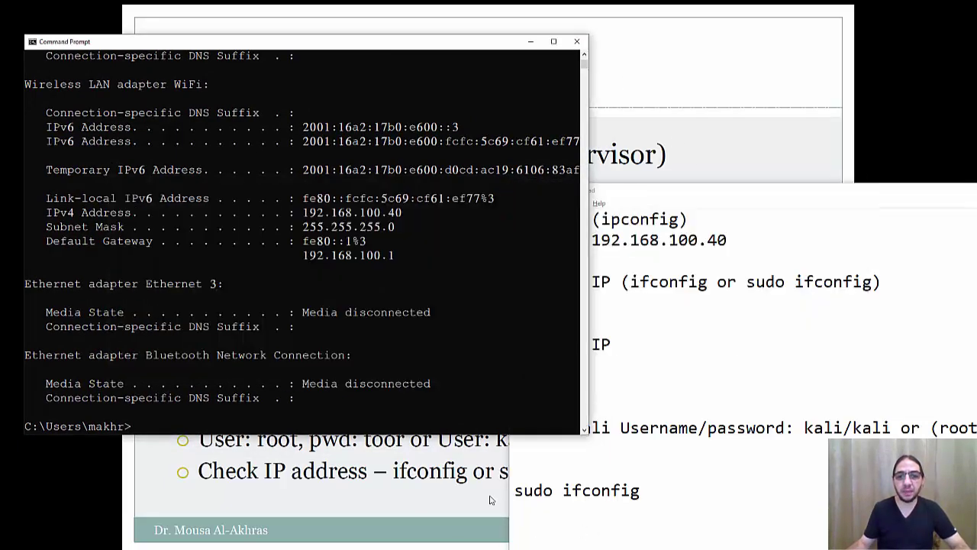
pyautogui.press('super')
# Step: Start Kali-Linux-2020.2a-vbox-amd64 3 and boot it straight through GRUB to the login screen
pyautogui.click(608, 545)
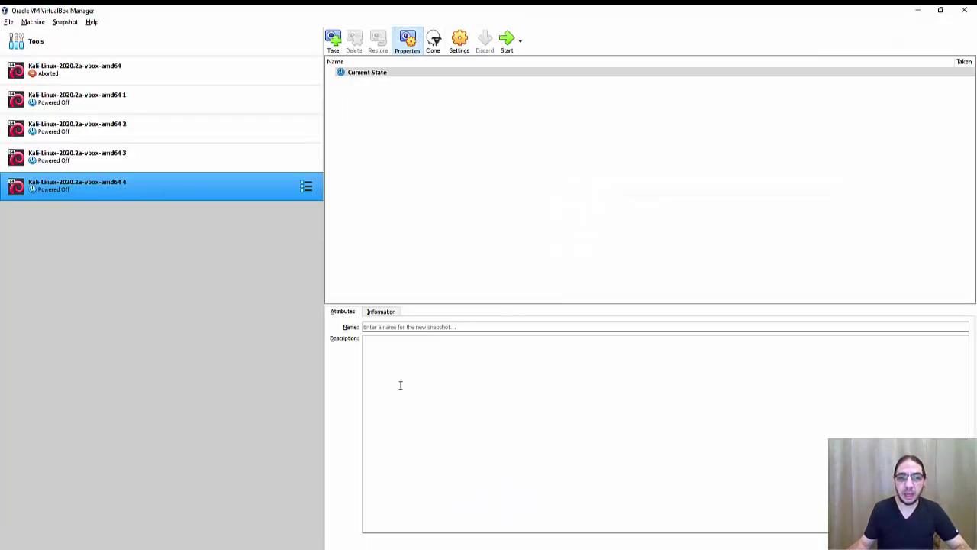
pyautogui.click(152, 170)
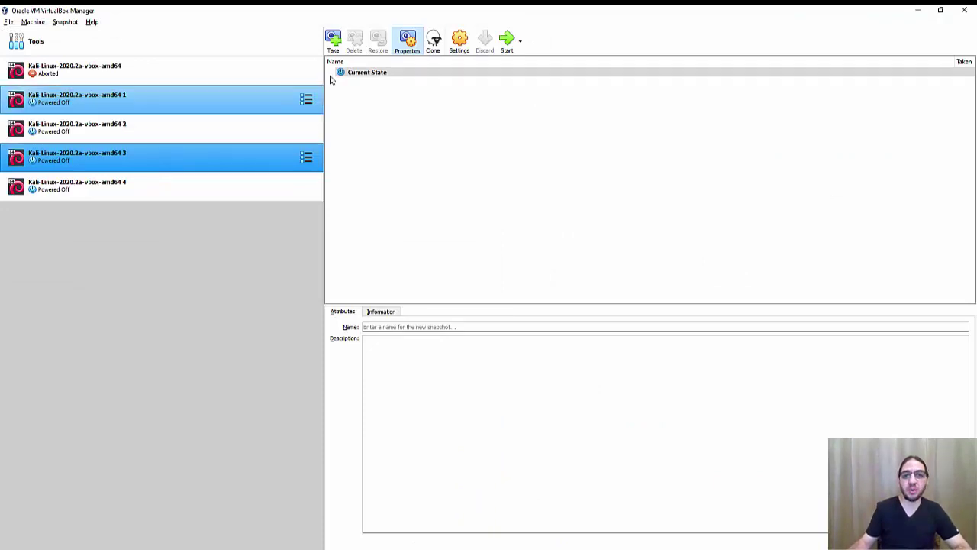
pyautogui.click(507, 40)
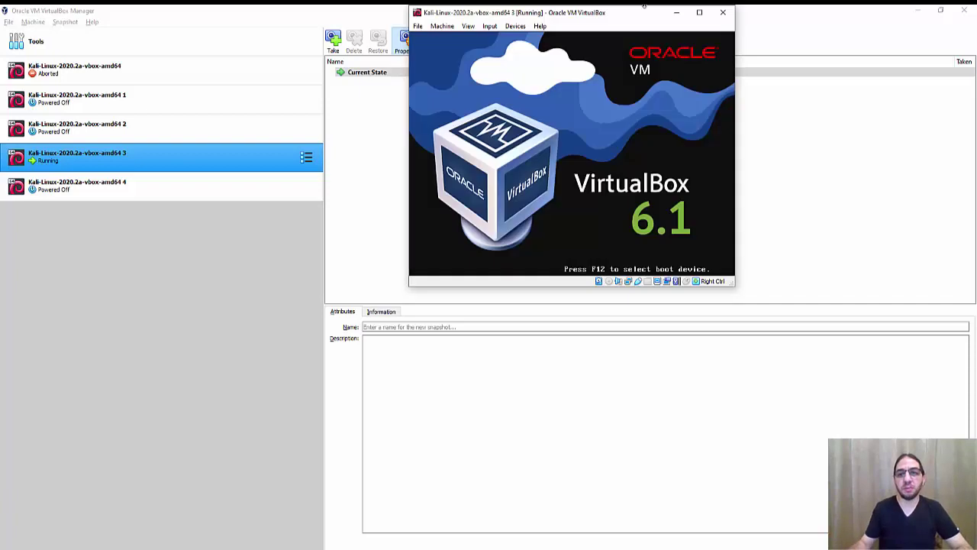
pyautogui.moveTo(628, 20); pyautogui.dragTo(640, 61)
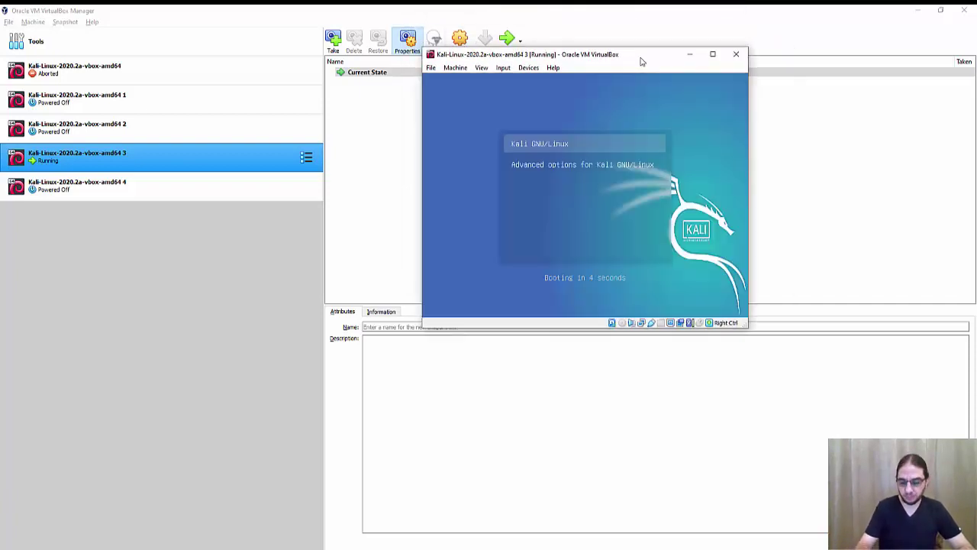
pyautogui.press('Return')
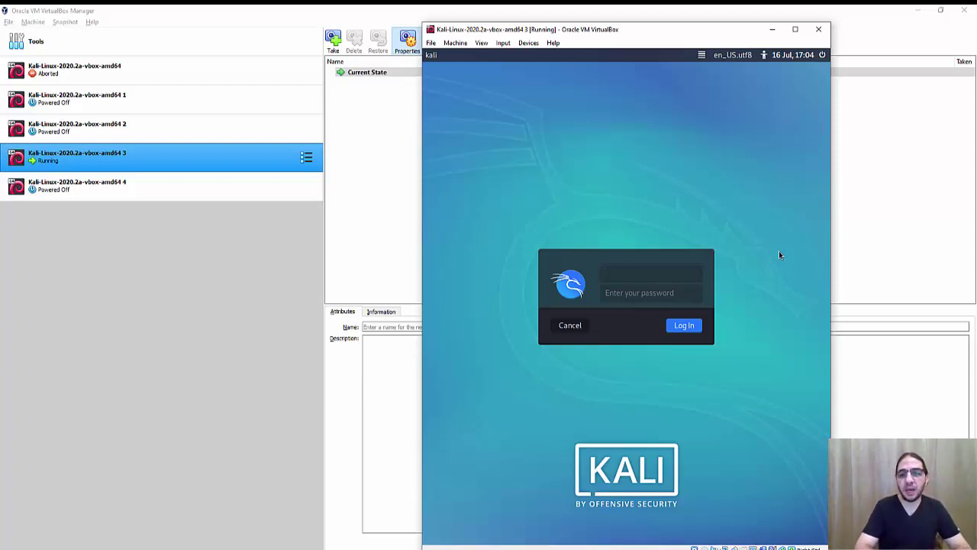
# Step: Bring commands.txt to the front and move it up over Links.txt
pyautogui.moveTo(755, 547)
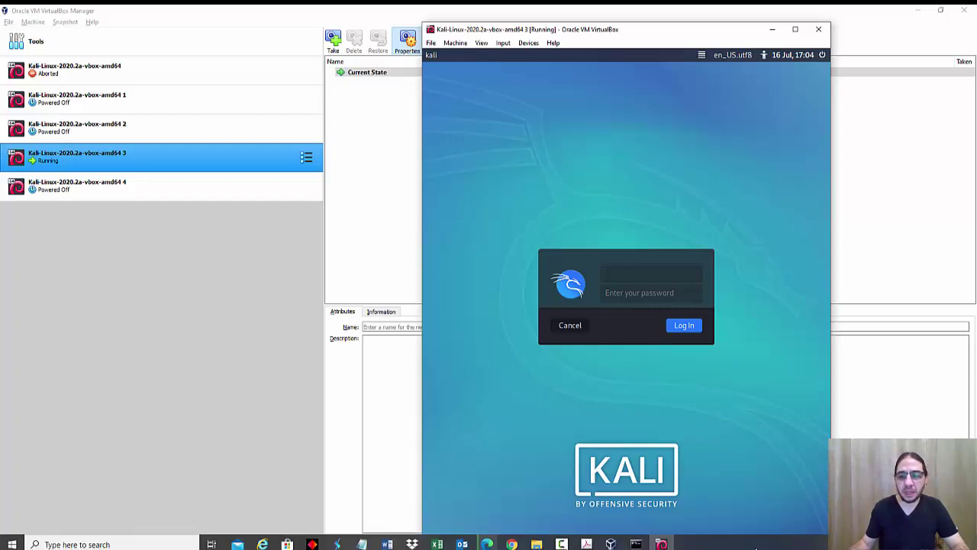
pyautogui.click(364, 544)
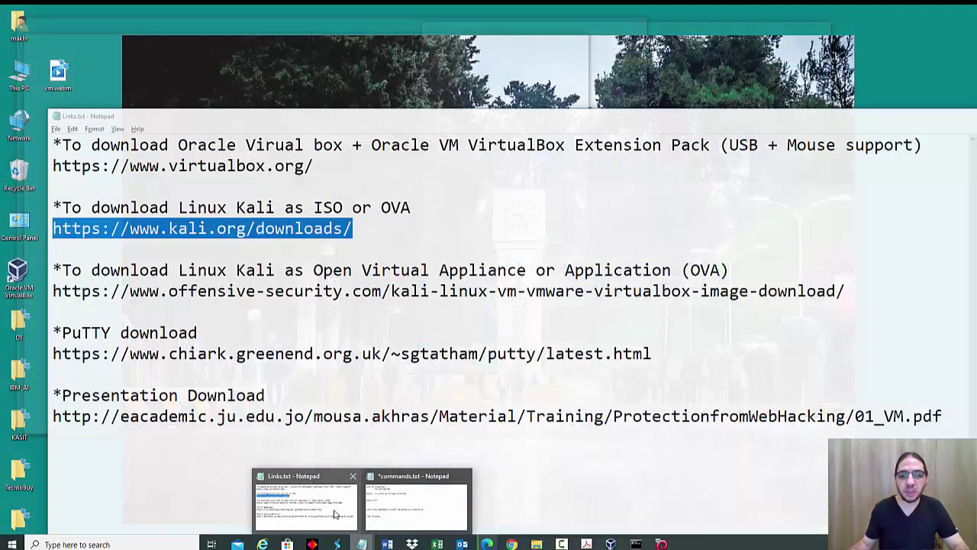
pyautogui.click(305, 500)
pyautogui.moveTo(363, 544)
pyautogui.click(418, 500)
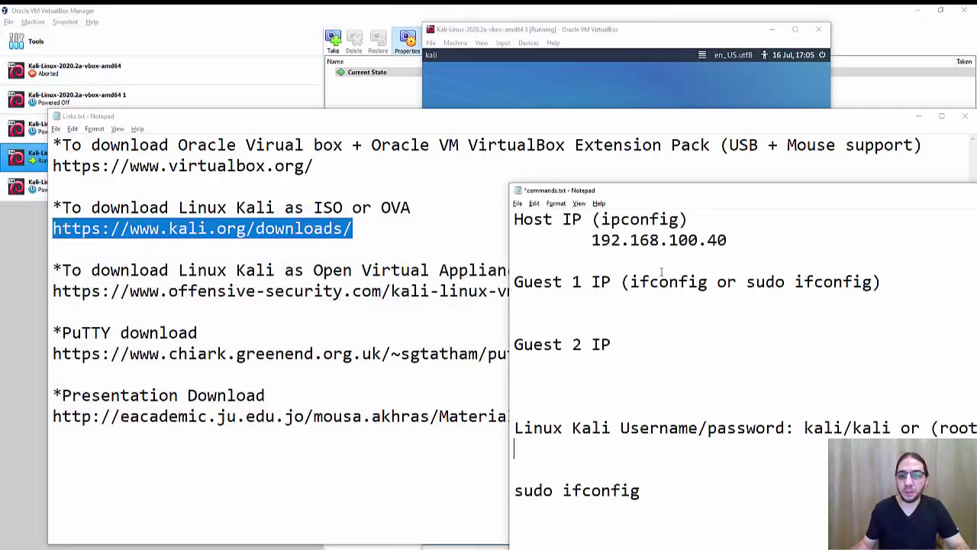
pyautogui.moveTo(580, 190); pyautogui.dragTo(348, 147)
# Step: Highlight the default Kali username/password entries in turn, then clear the selection
pyautogui.moveTo(709, 388); pyautogui.dragTo(796, 386)
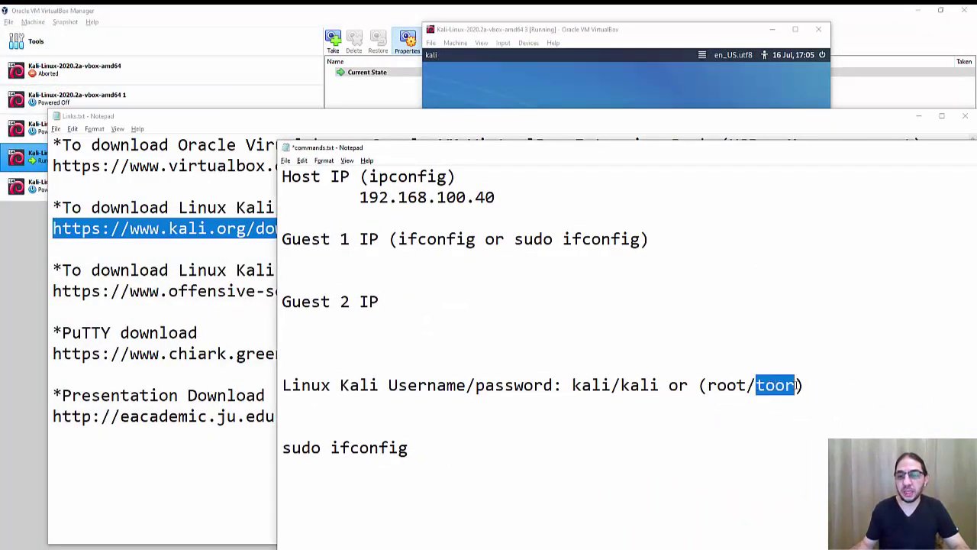
pyautogui.moveTo(710, 387); pyautogui.dragTo(797, 386)
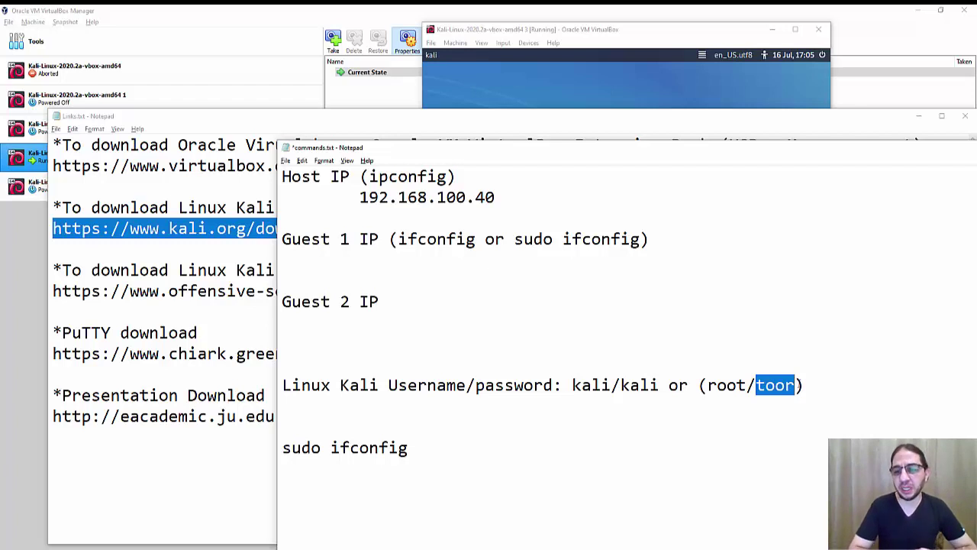
pyautogui.click(659, 418)
pyautogui.moveTo(573, 385); pyautogui.dragTo(661, 383)
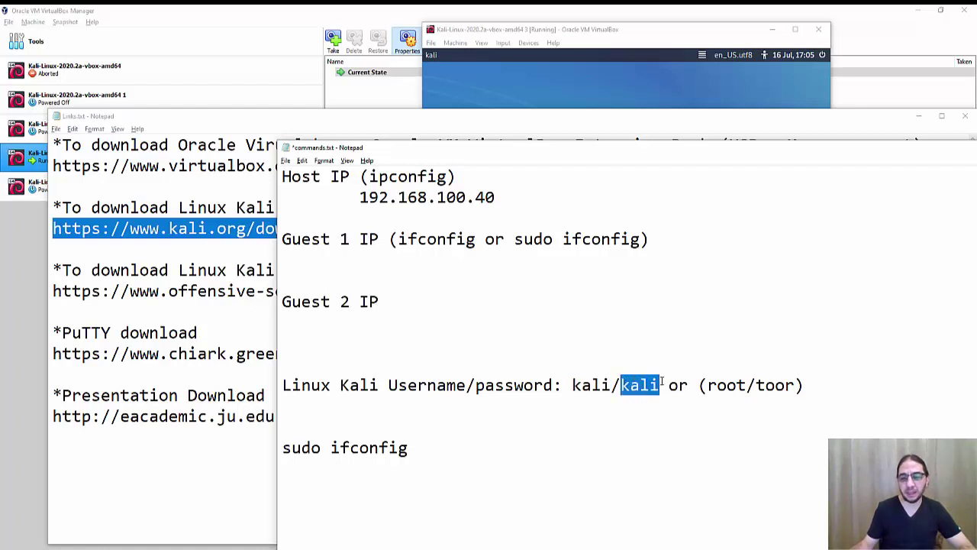
pyautogui.moveTo(708, 386); pyautogui.dragTo(745, 385)
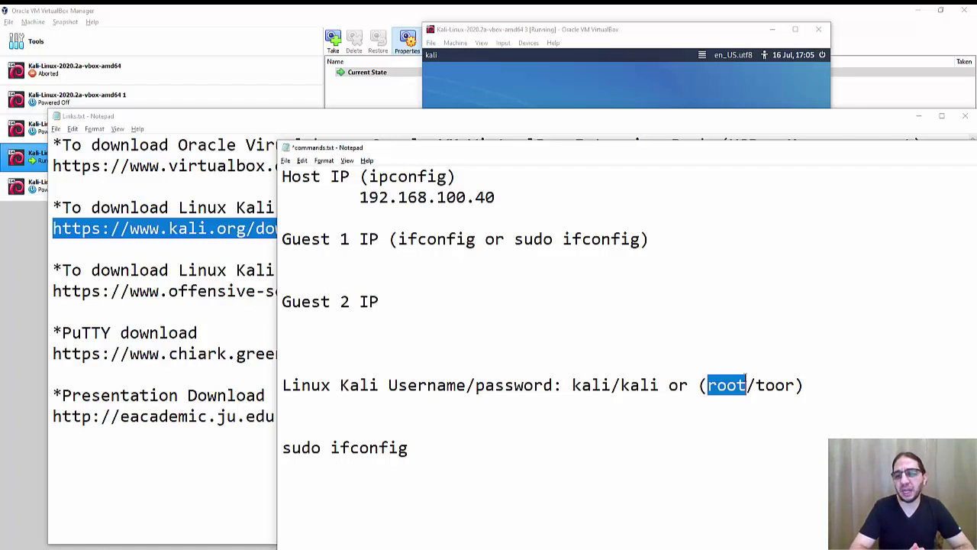
pyautogui.click(709, 413)
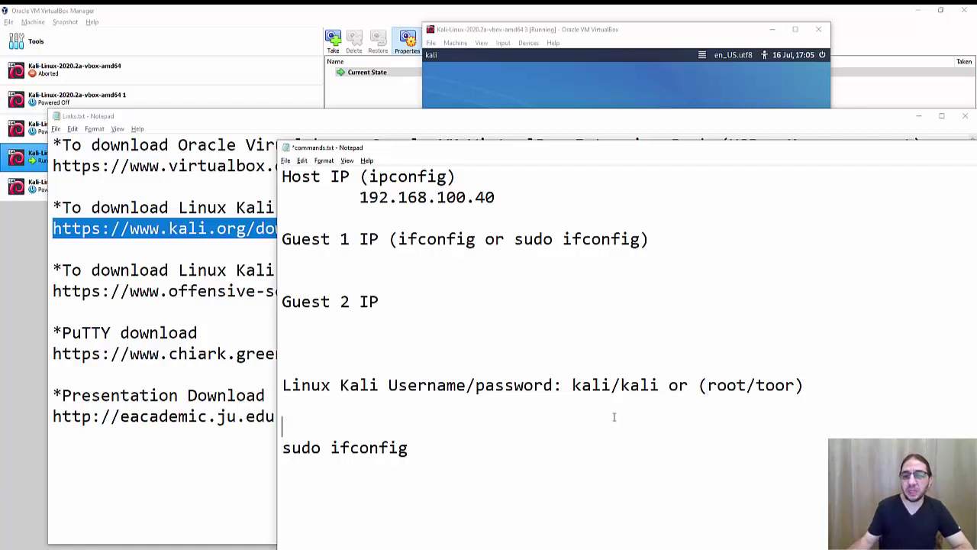
pyautogui.moveTo(572, 384); pyautogui.dragTo(661, 384)
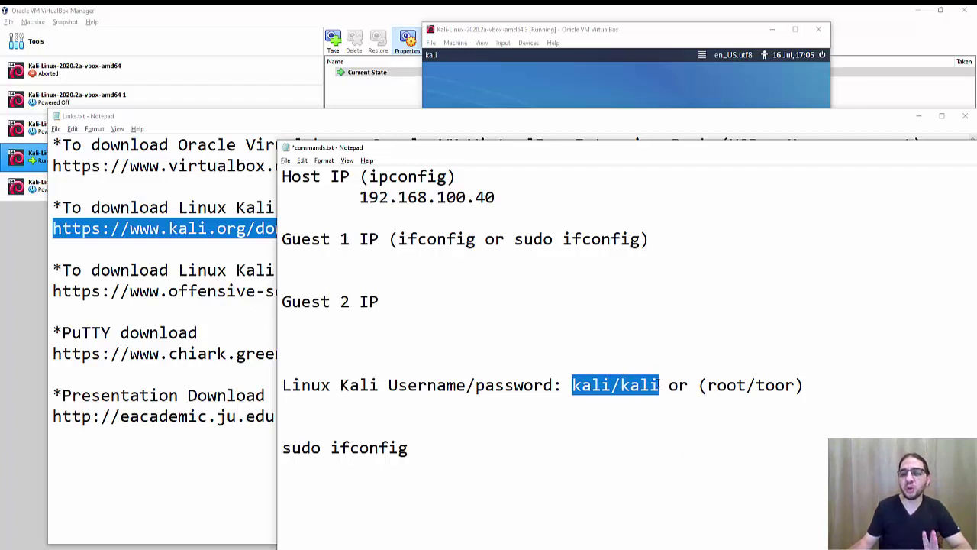
pyautogui.click(545, 410)
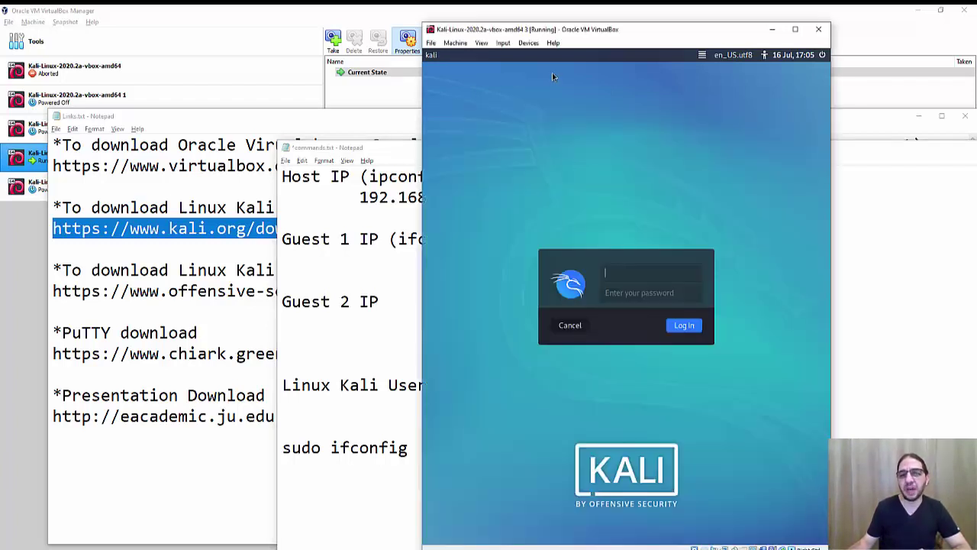
# Step: Log in to the amd64 3 Kali VM with its username and password, then return to the VirtualBox Manager
pyautogui.click(552, 72)
pyautogui.write('kali')
pyautogui.press('Tab')
pyautogui.write('kali')
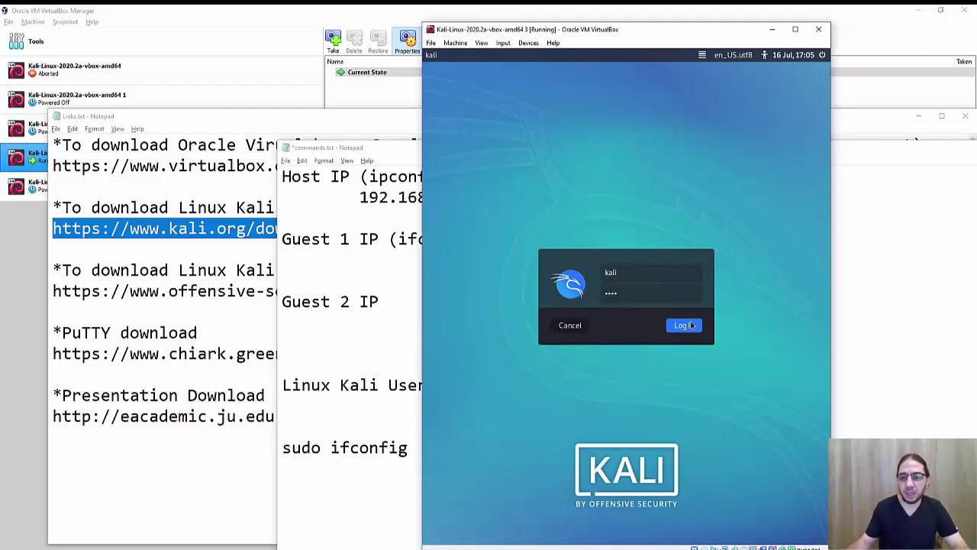
pyautogui.click(686, 327)
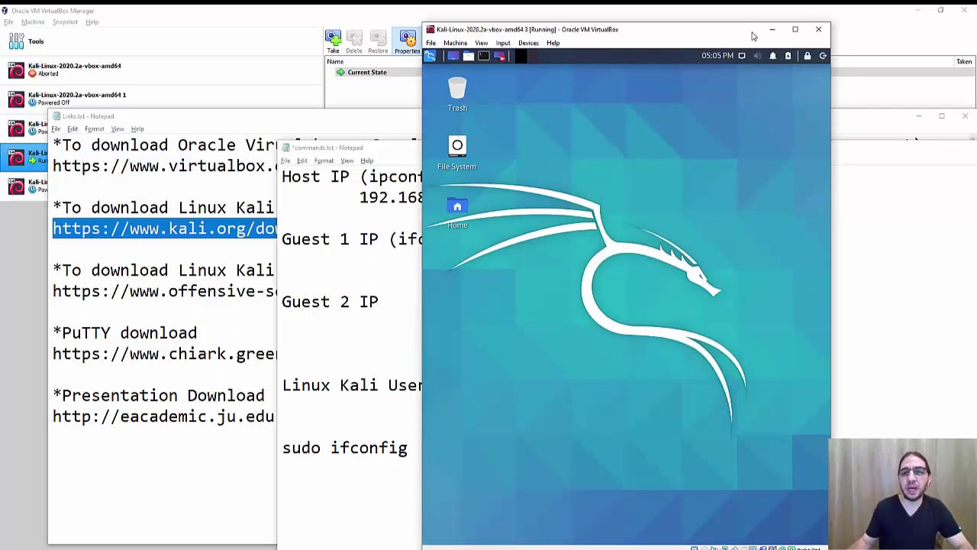
pyautogui.moveTo(670, 30); pyautogui.dragTo(778, 27)
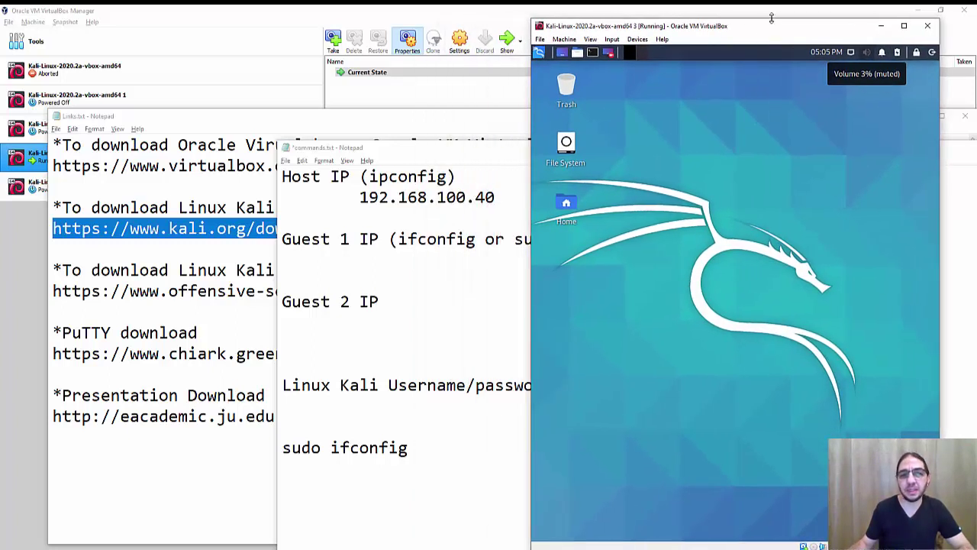
pyautogui.click(253, 17)
# Step: Start the Kali-Linux-2020.2a-vbox-amd64 4 VM, move its window left, and boot past GRUB
pyautogui.click(198, 199)
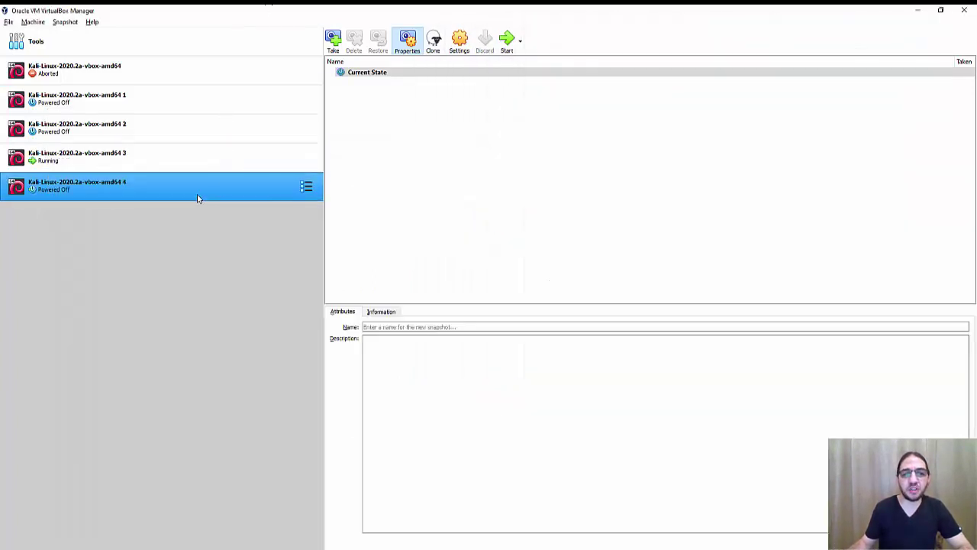
pyautogui.click(508, 43)
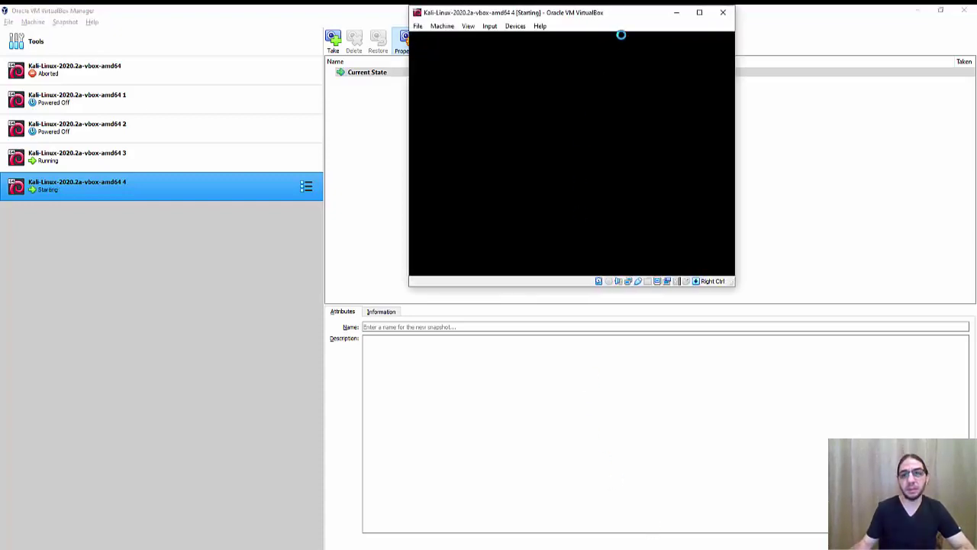
pyautogui.moveTo(622, 15); pyautogui.dragTo(385, 54)
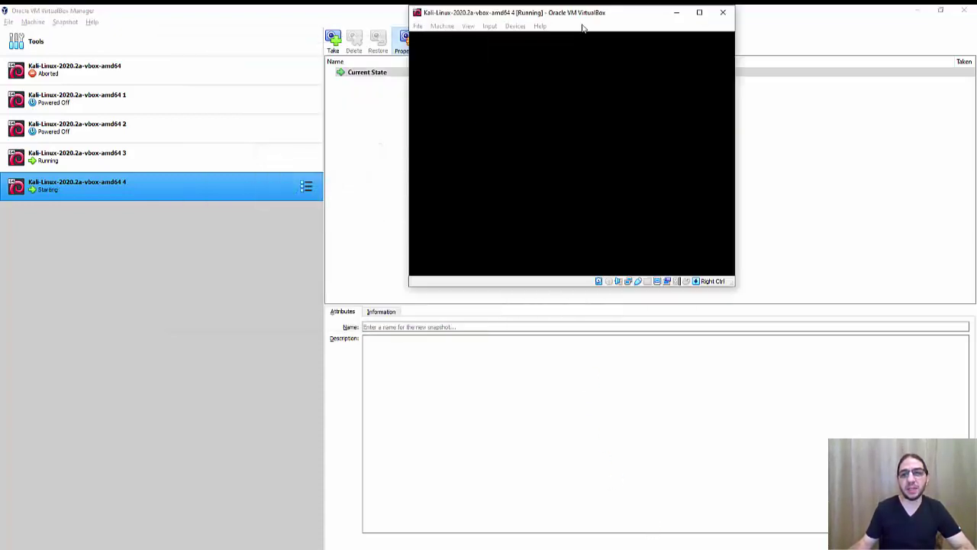
pyautogui.moveTo(621, 16); pyautogui.dragTo(312, 35)
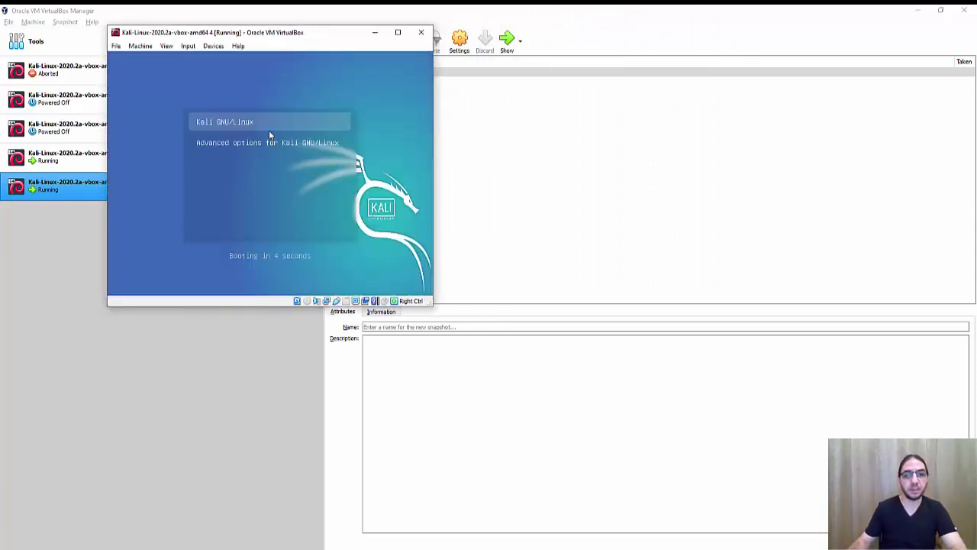
pyautogui.press('Return')
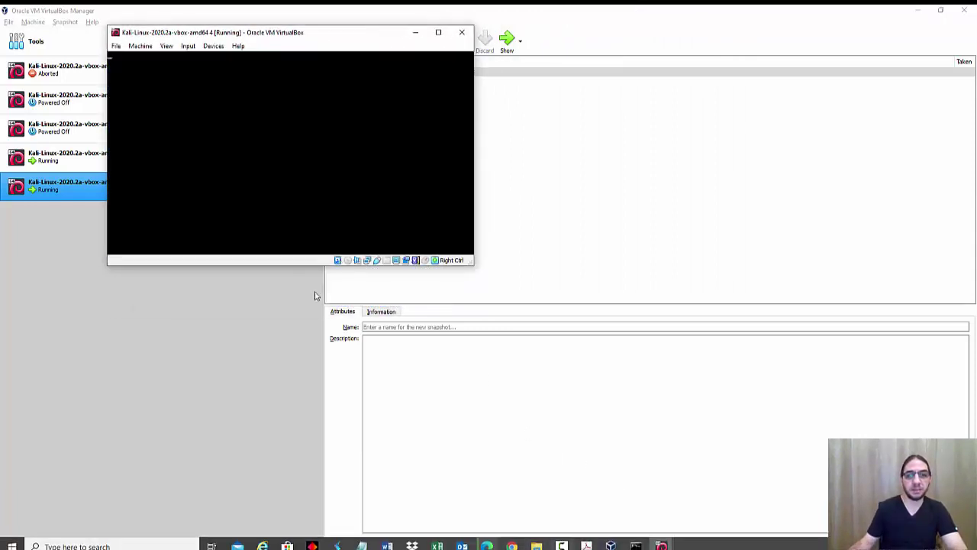
# Step: Log in to Kali VM 4 with its username and password
pyautogui.write('kali')
pyautogui.press('Tab')
pyautogui.write('kali')
pyautogui.press('Return')
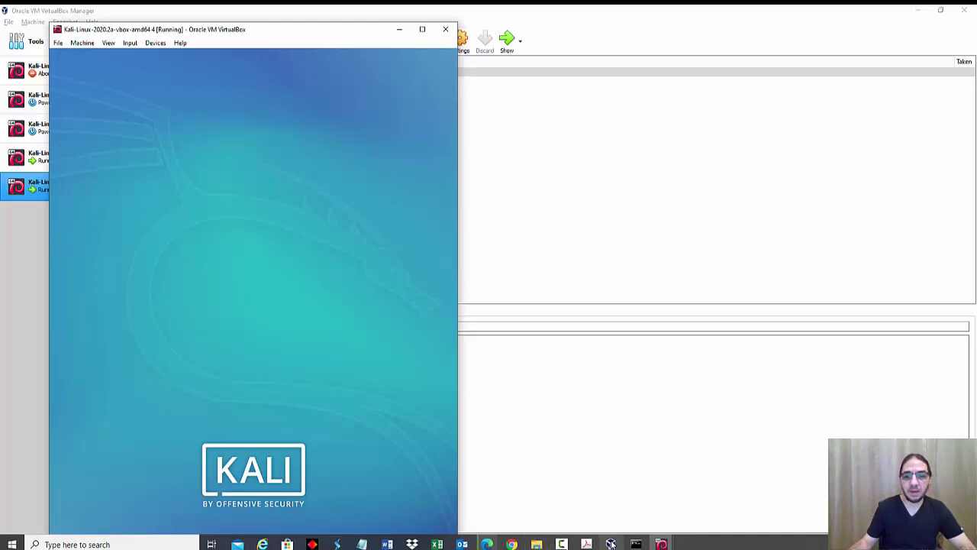
# Step: Arrange the Kali VM 4 and VM 3 windows side by side
pyautogui.click(613, 544)
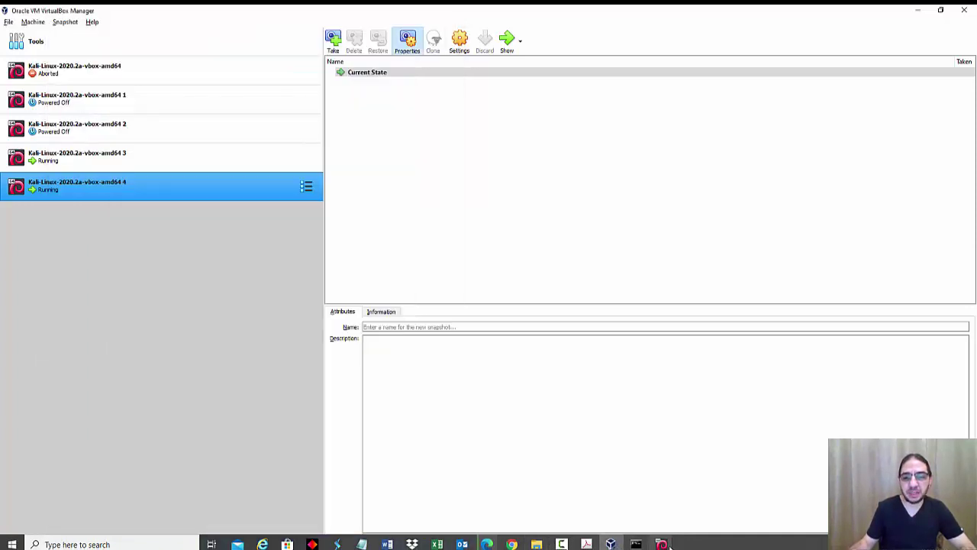
pyautogui.moveTo(669, 545)
pyautogui.click(674, 517)
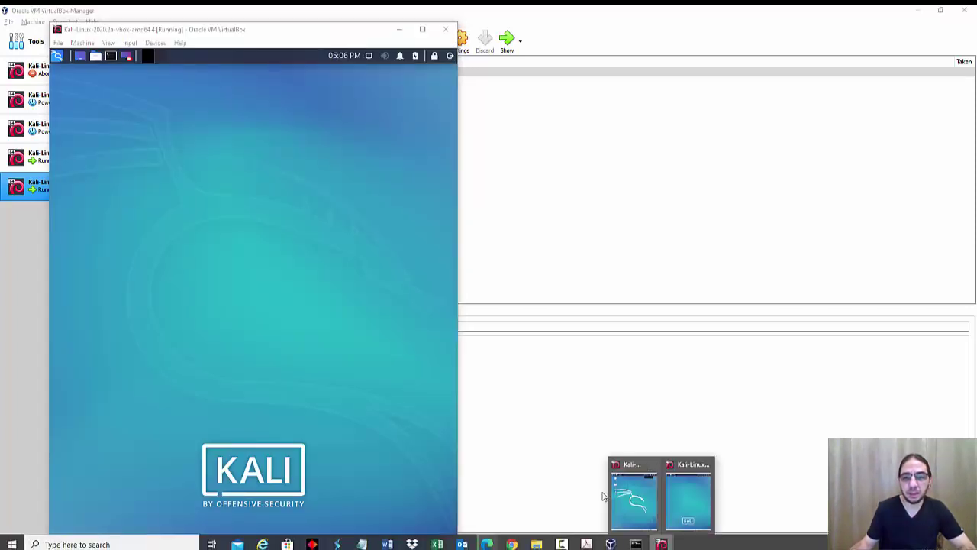
pyautogui.click(613, 498)
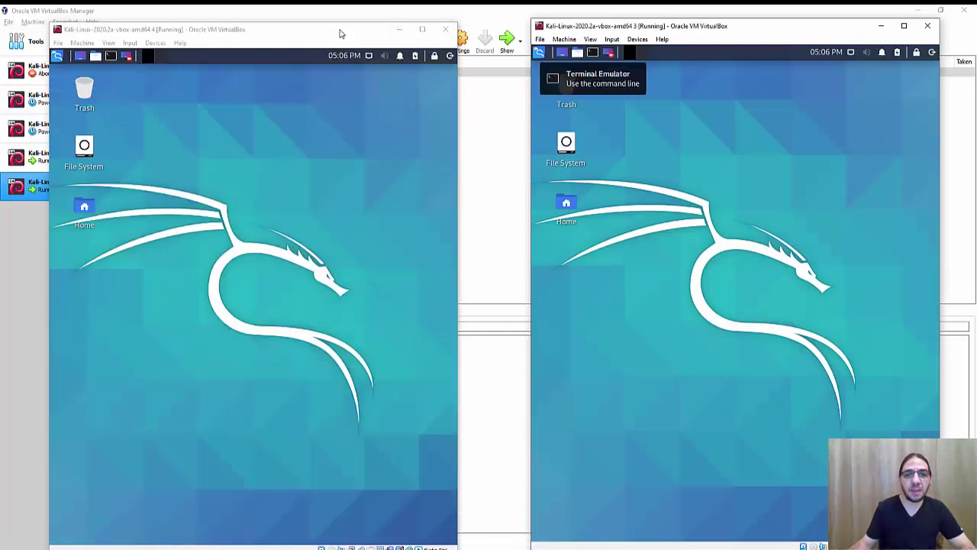
pyautogui.moveTo(341, 33); pyautogui.dragTo(332, 29)
# Step: In the right VM's Desktop Settings, set Style to None and a solid green background colour
pyautogui.rightClick(755, 133)
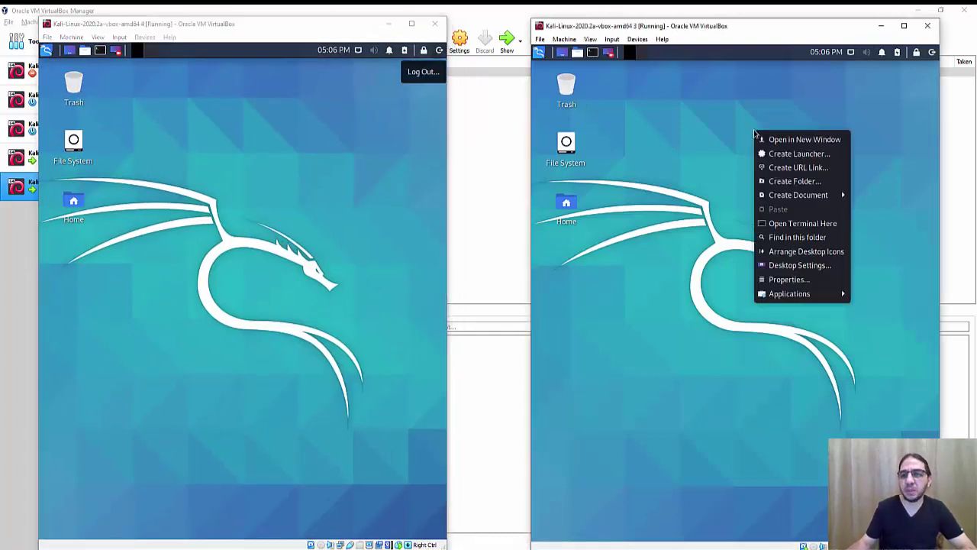
pyautogui.click(798, 265)
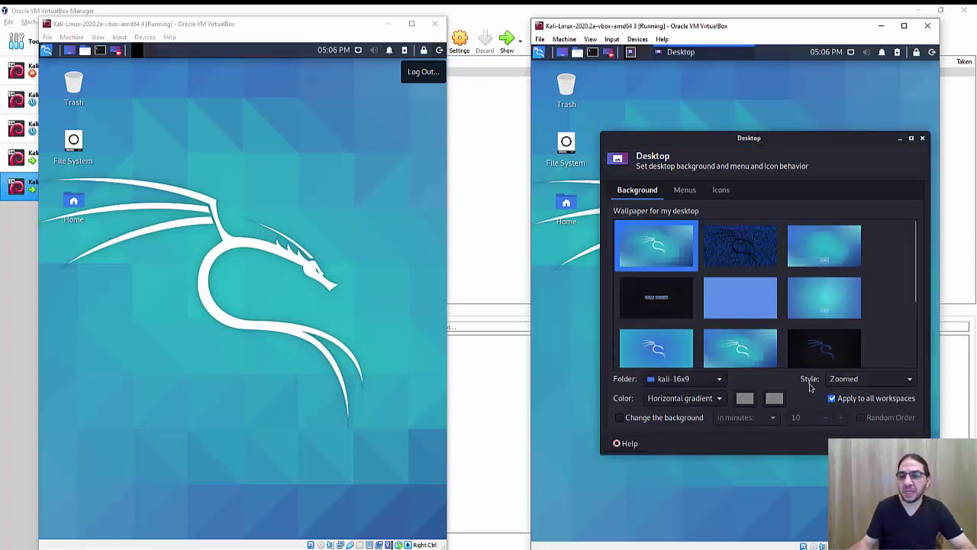
pyautogui.click(860, 382)
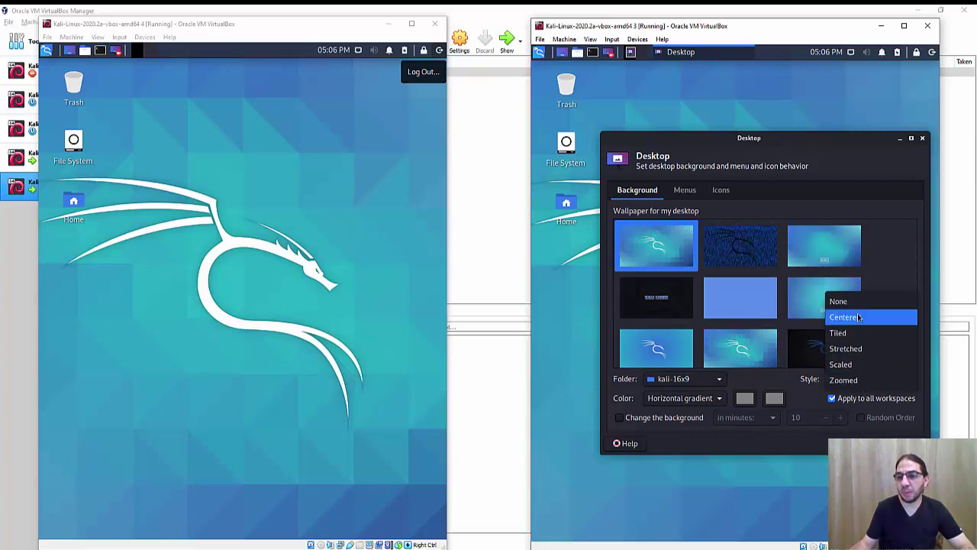
pyautogui.click(858, 302)
pyautogui.click(720, 398)
pyautogui.click(692, 388)
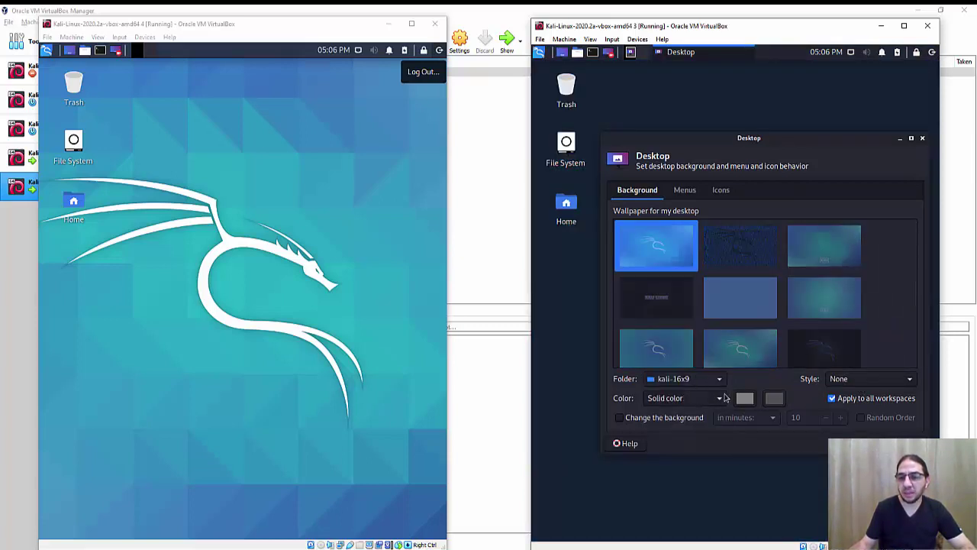
pyautogui.click(748, 400)
pyautogui.click(742, 296)
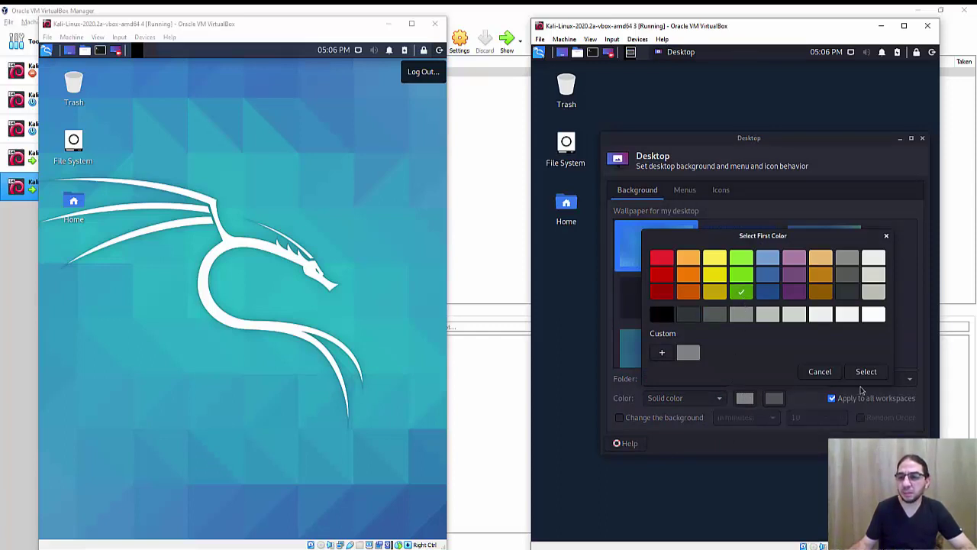
pyautogui.click(866, 372)
pyautogui.click(905, 443)
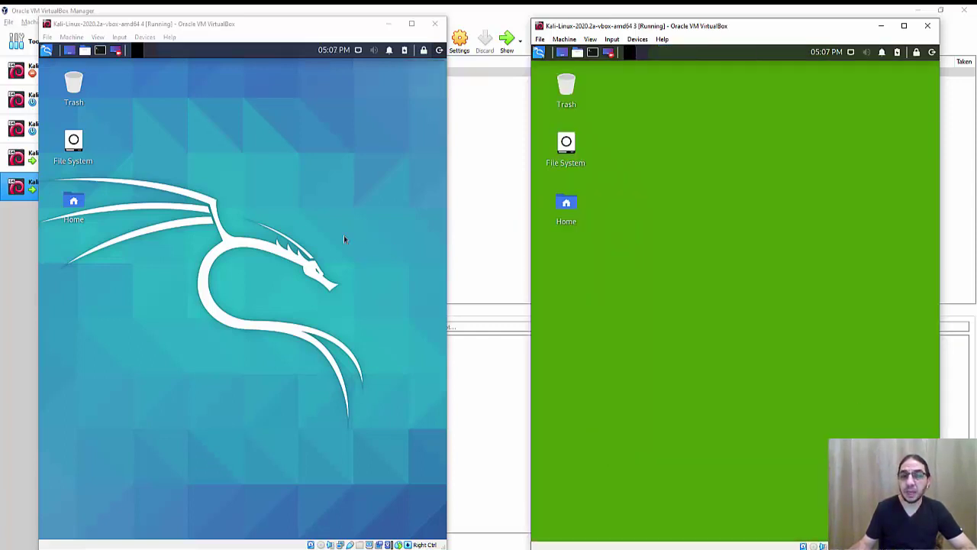
# Step: In the left VM's Desktop Settings, set Style to None and a solid light blue background colour
pyautogui.rightClick(286, 191)
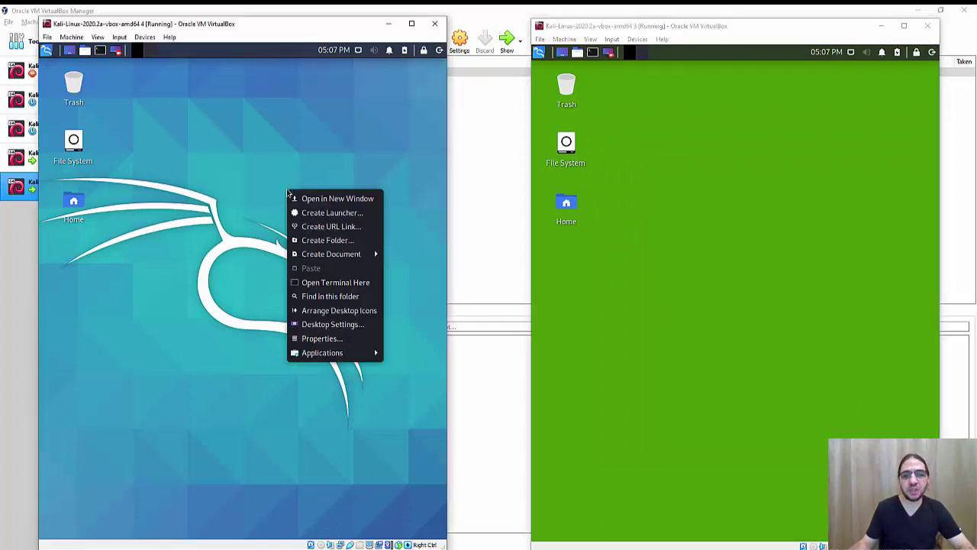
pyautogui.click(332, 324)
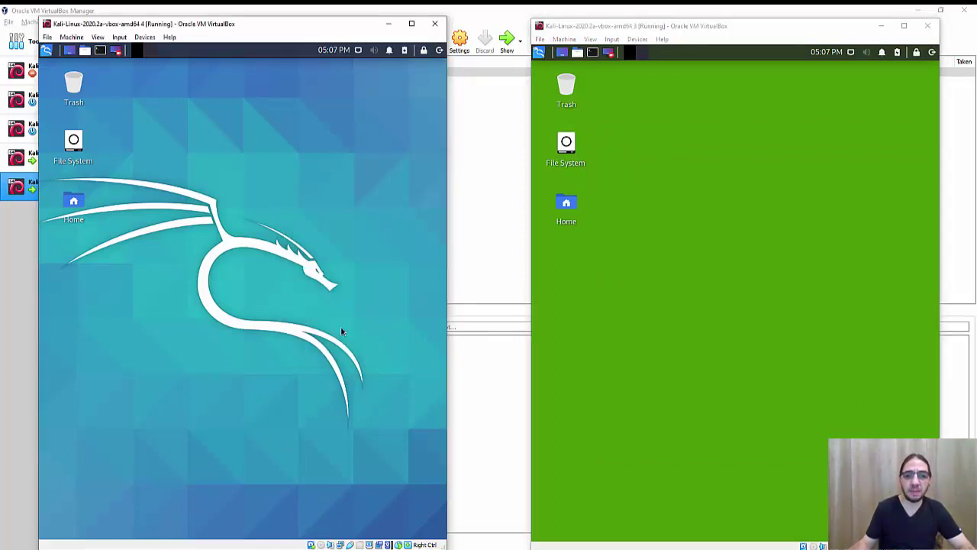
pyautogui.click(370, 376)
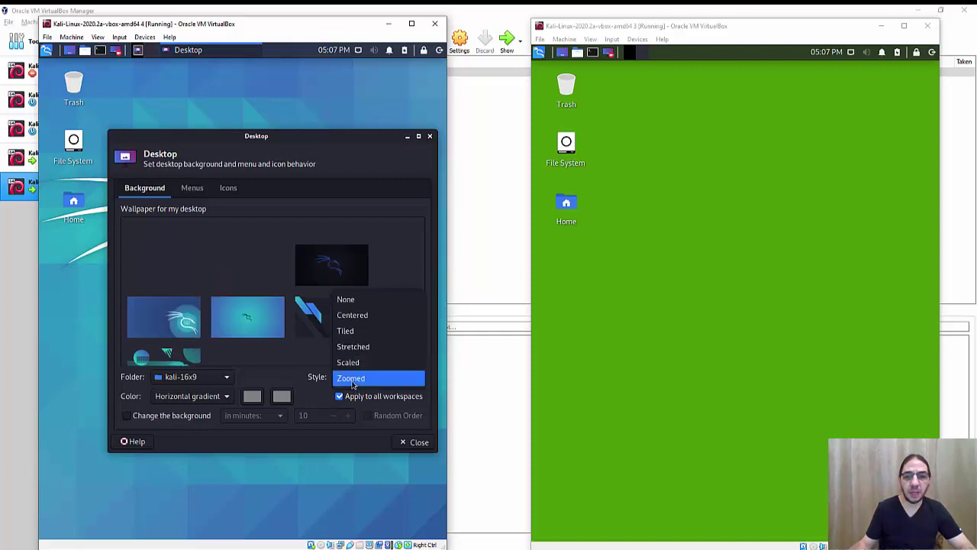
pyautogui.click(352, 302)
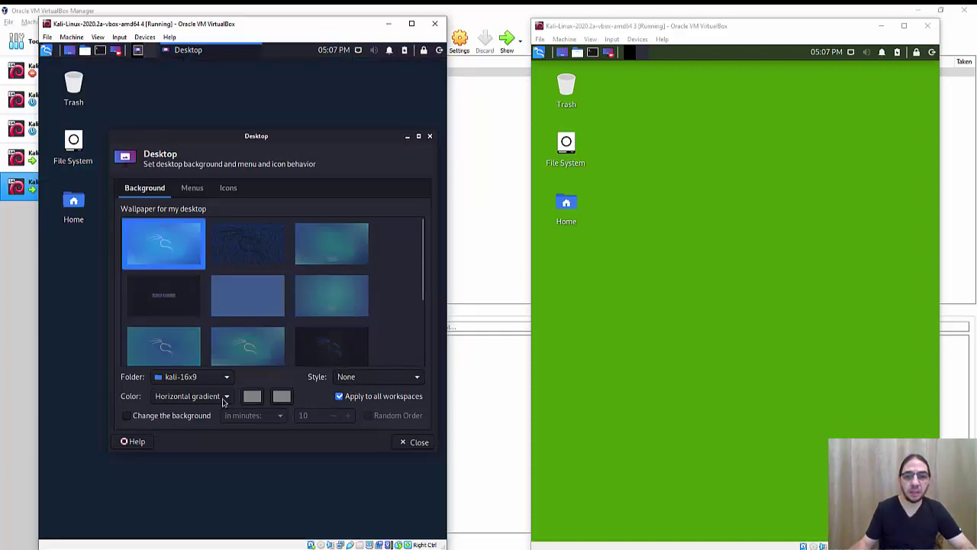
pyautogui.click(222, 398)
pyautogui.click(209, 381)
pyautogui.click(252, 396)
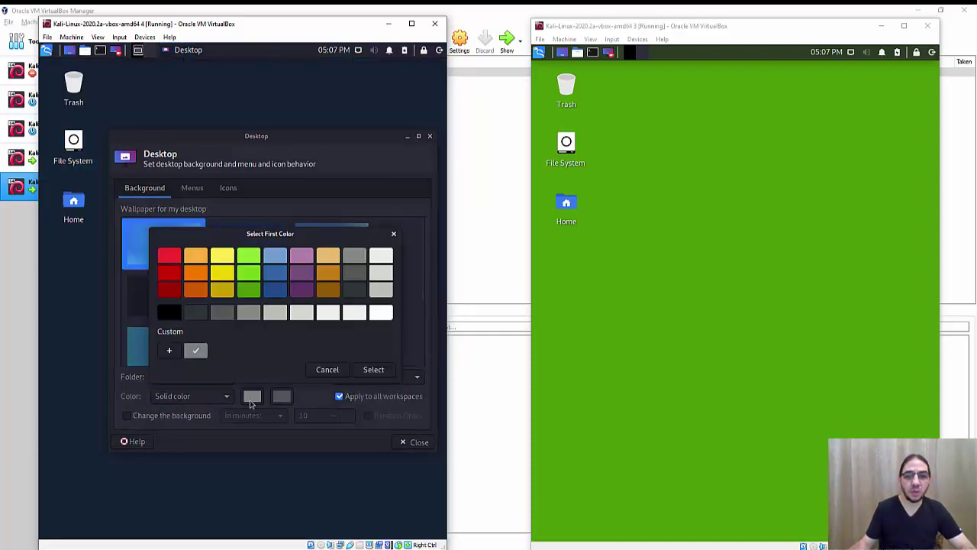
pyautogui.click(276, 287)
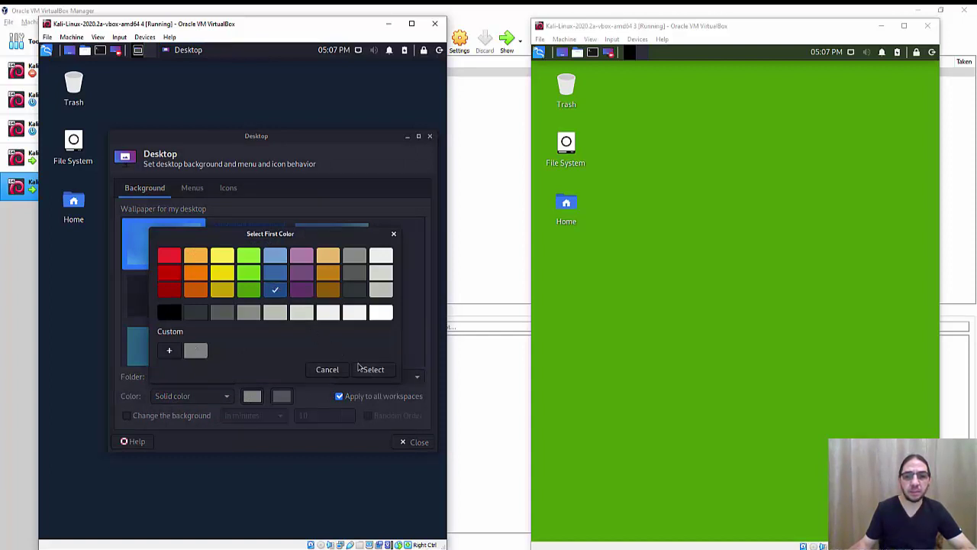
pyautogui.click(276, 276)
pyautogui.click(374, 369)
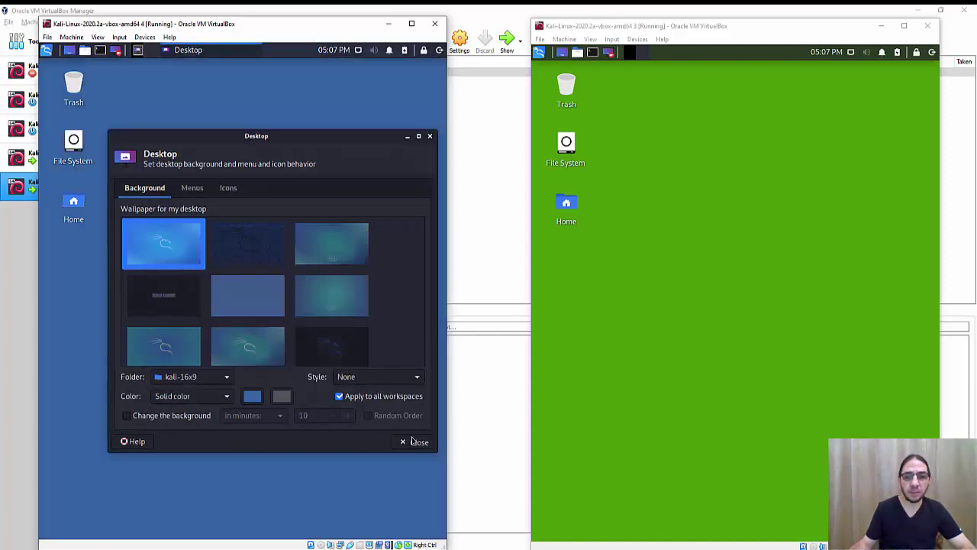
pyautogui.click(416, 441)
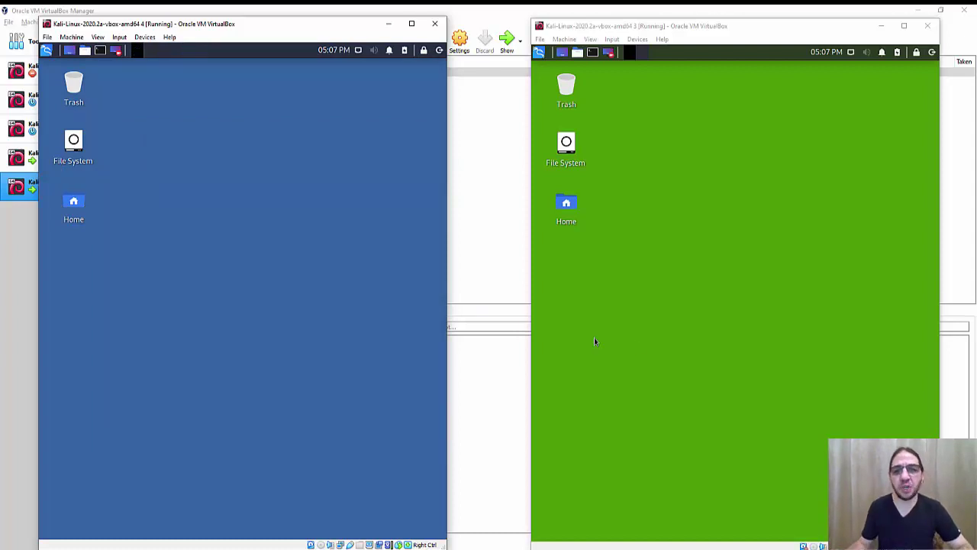
# Step: Enlarge the terminal text in Kali VM 3 several zoom steps
pyautogui.click(591, 60)
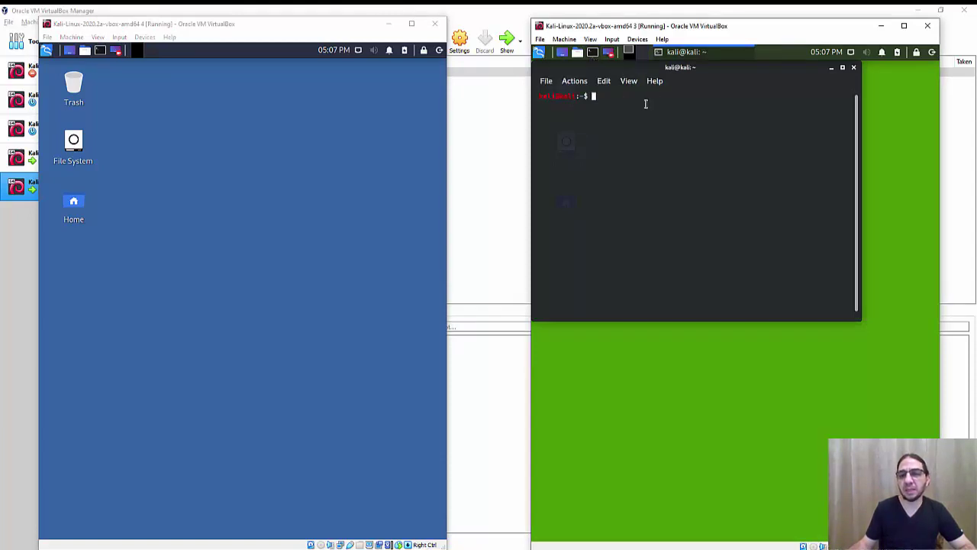
pyautogui.click(604, 81)
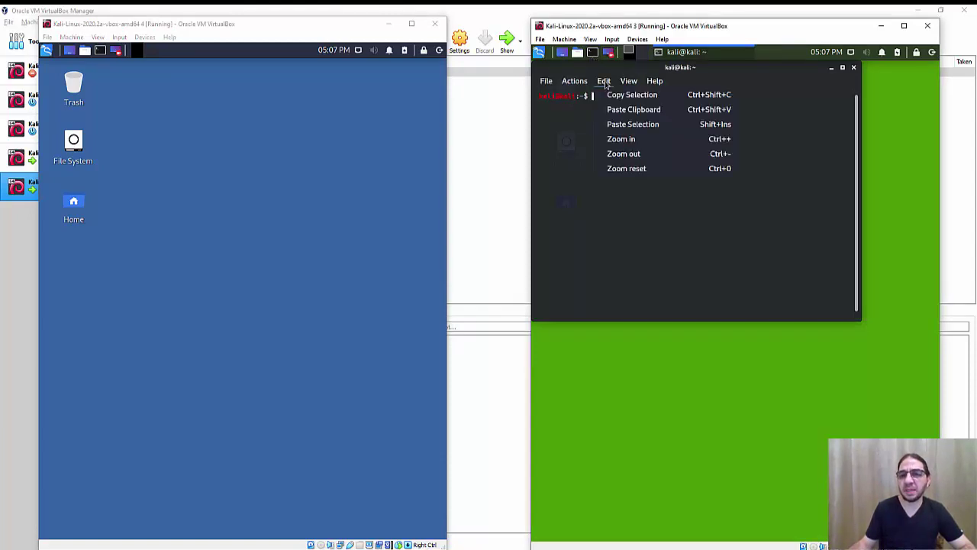
pyautogui.click(662, 146)
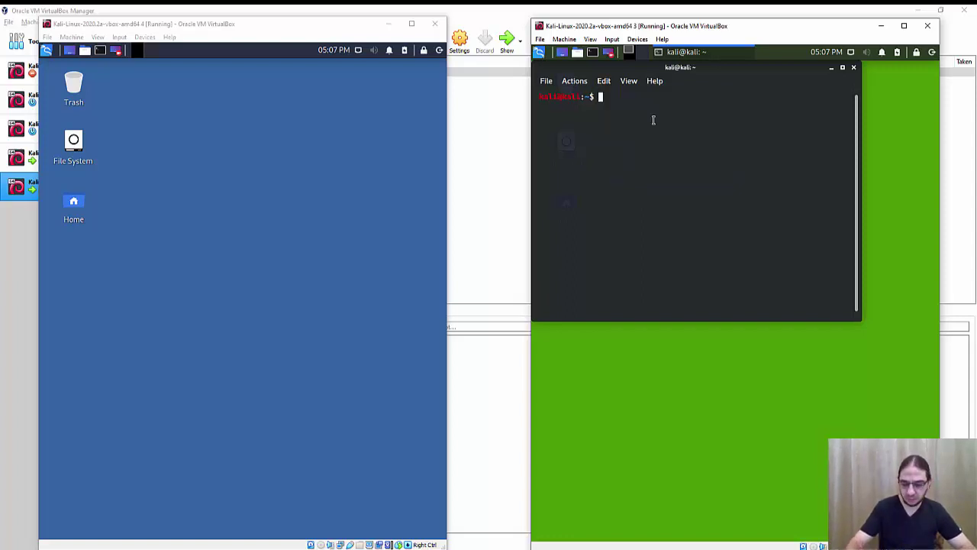
pyautogui.hotkey('ctrl', '+')
pyautogui.hotkey('ctrl', '+')
pyautogui.hotkey('ctrl', '+')
pyautogui.hotkey('ctrl', '+')
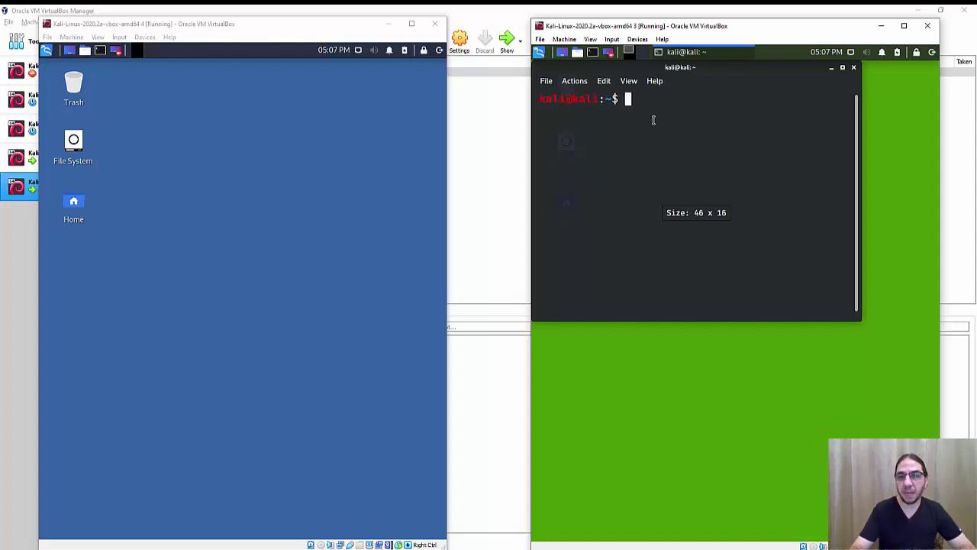
pyautogui.hotkey('ctrl', '+')
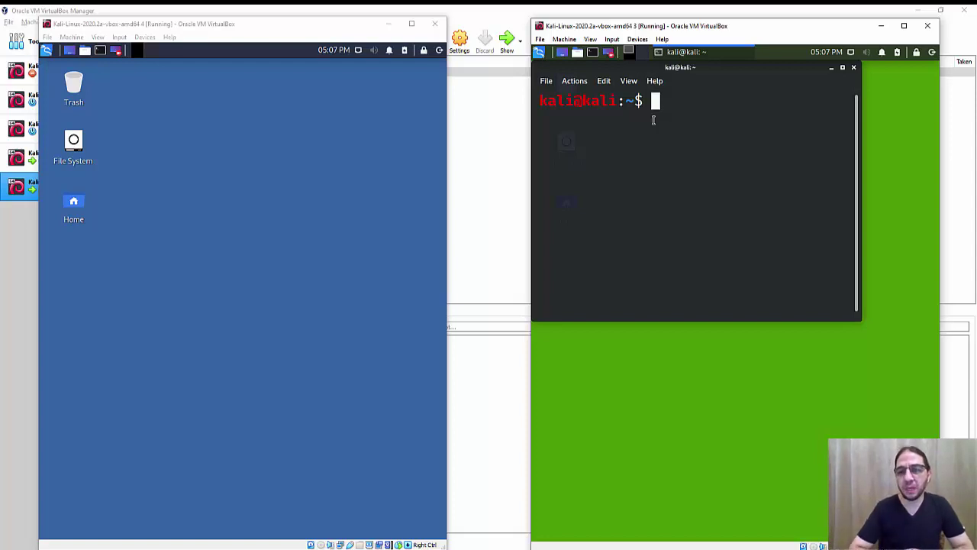
# Step: Run ifconfig, which reports command not found, and recall it to the prompt
pyautogui.write('ifconfig')
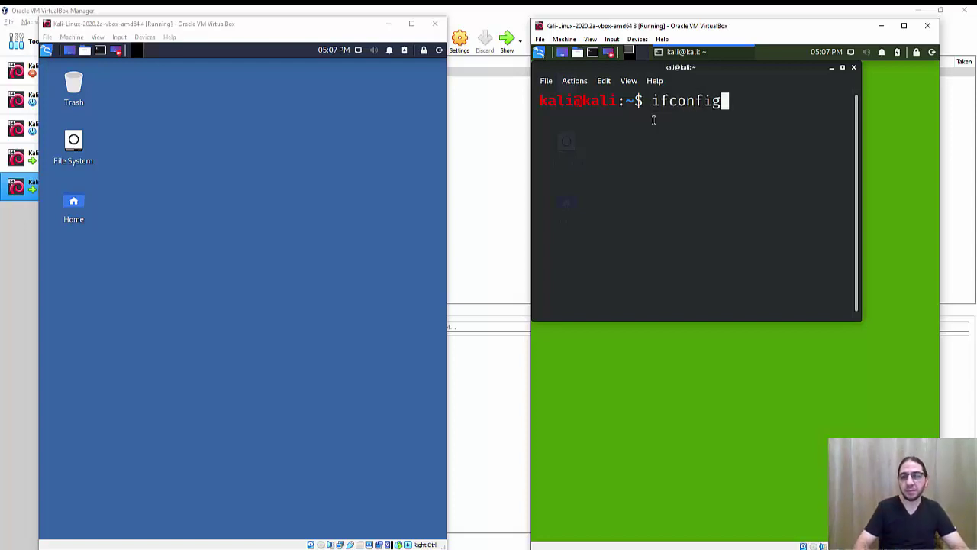
pyautogui.press('Return')
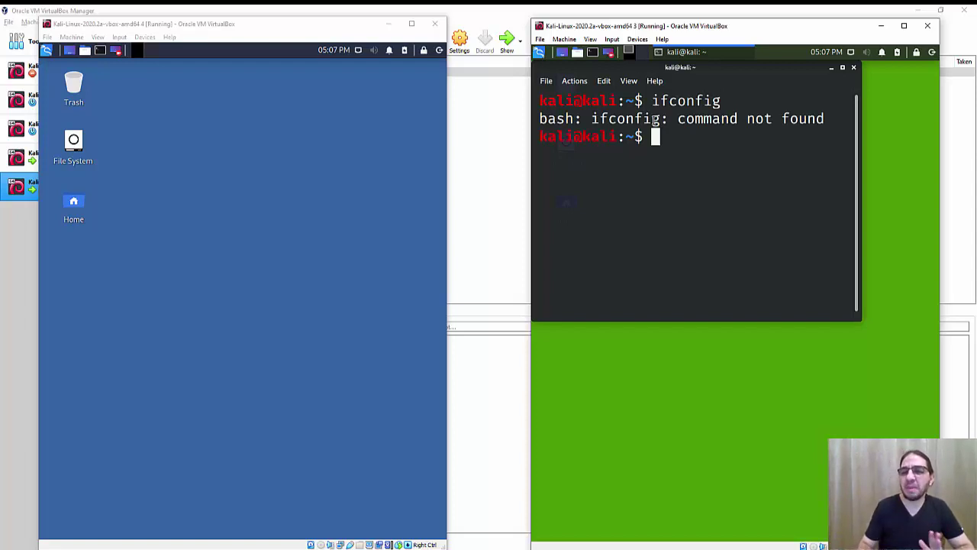
pyautogui.press('Up')
pyautogui.press('Left')
pyautogui.press('Left')
pyautogui.press('Left')
pyautogui.press('Left')
pyautogui.press('Left')
pyautogui.press('Left')
pyautogui.press('Left')
pyautogui.press('Left')
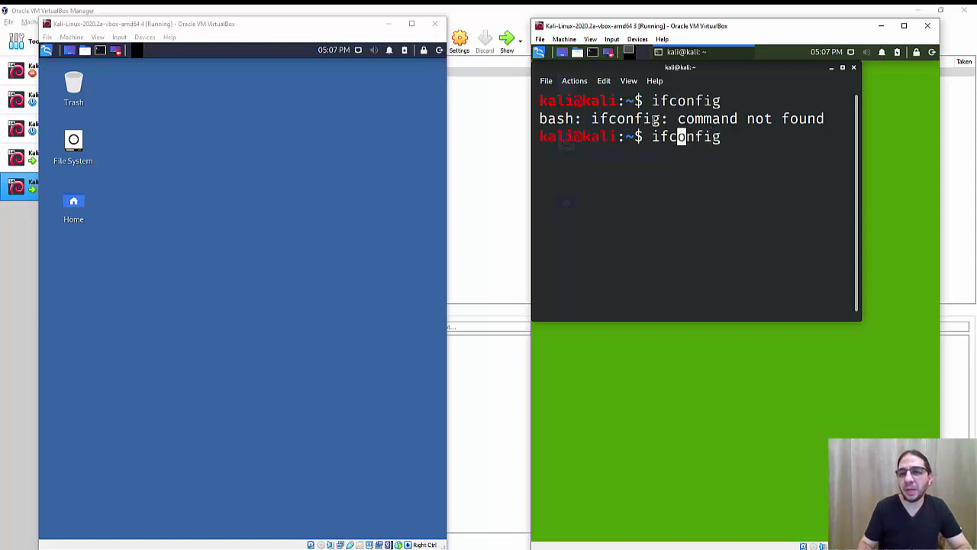
# Step: Prefix the recalled command with sudo, run it with the password, and highlight eth0's 10.0.2.15
pyautogui.write('sudo')
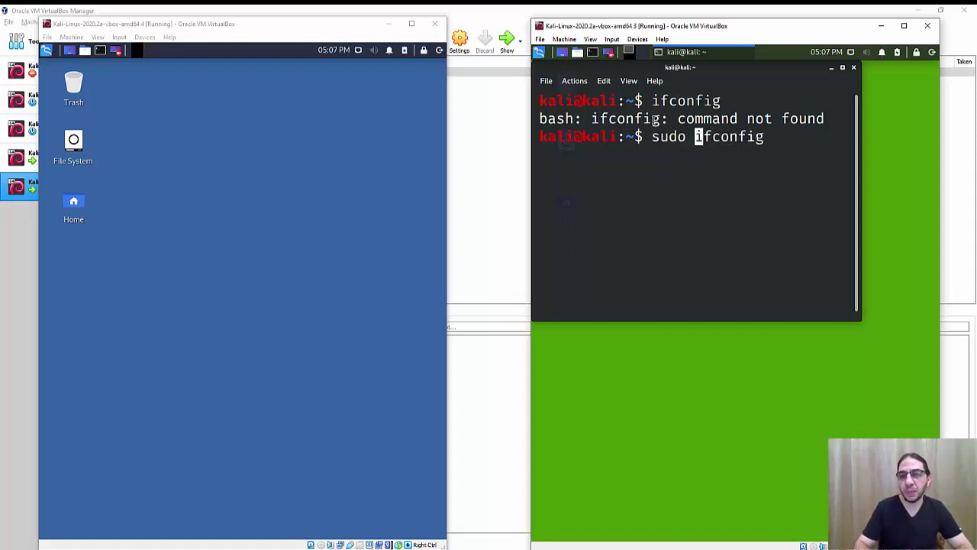
pyautogui.press('Left')
pyautogui.press('Left')
pyautogui.press('Left')
pyautogui.press('Left')
pyautogui.press('Left')
pyautogui.press('Right')
pyautogui.press('Right')
pyautogui.press('Right')
pyautogui.press('Right')
pyautogui.press('Right')
pyautogui.press('Right')
pyautogui.press('Right')
pyautogui.press('Right')
pyautogui.press('Right')
pyautogui.press('Right')
pyautogui.press('Right')
pyautogui.press('Right')
pyautogui.press('Right')
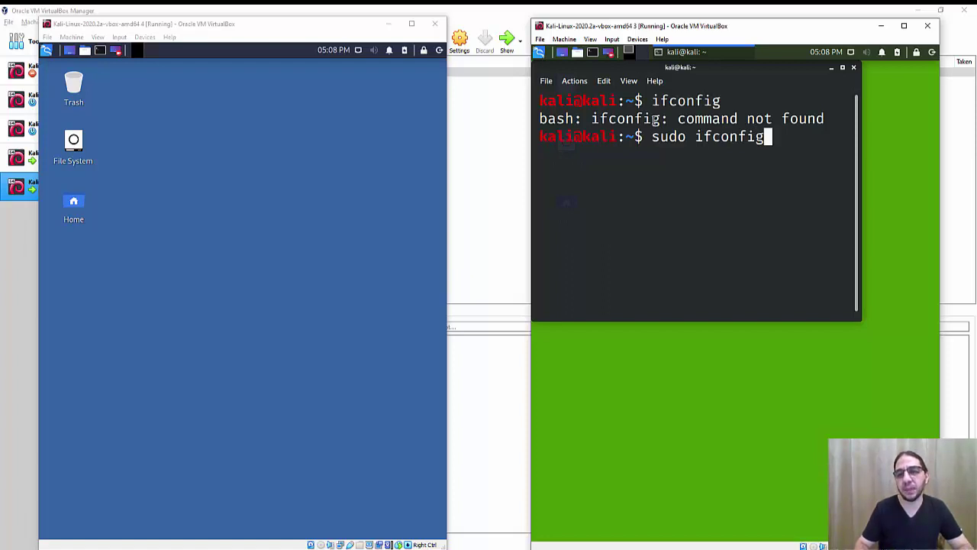
pyautogui.press('Return')
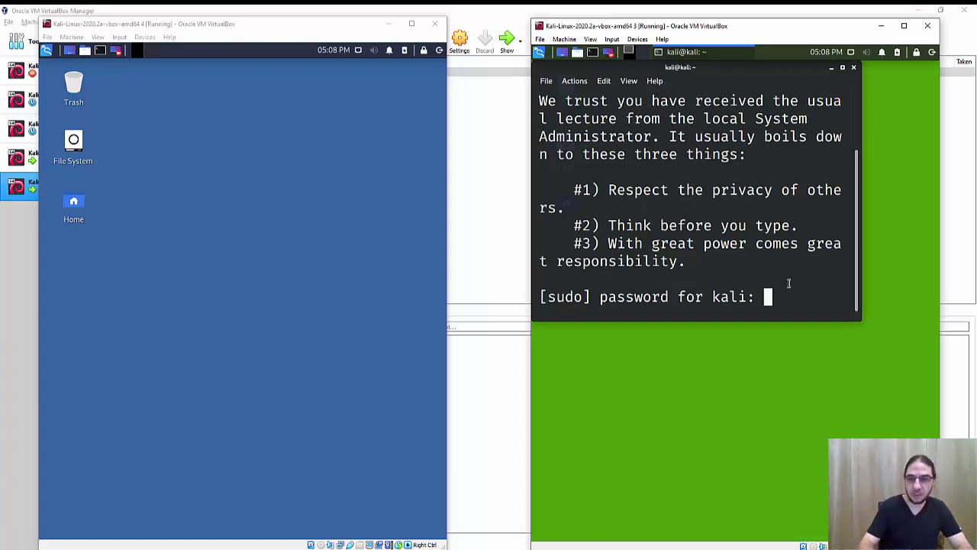
pyautogui.press('Return')
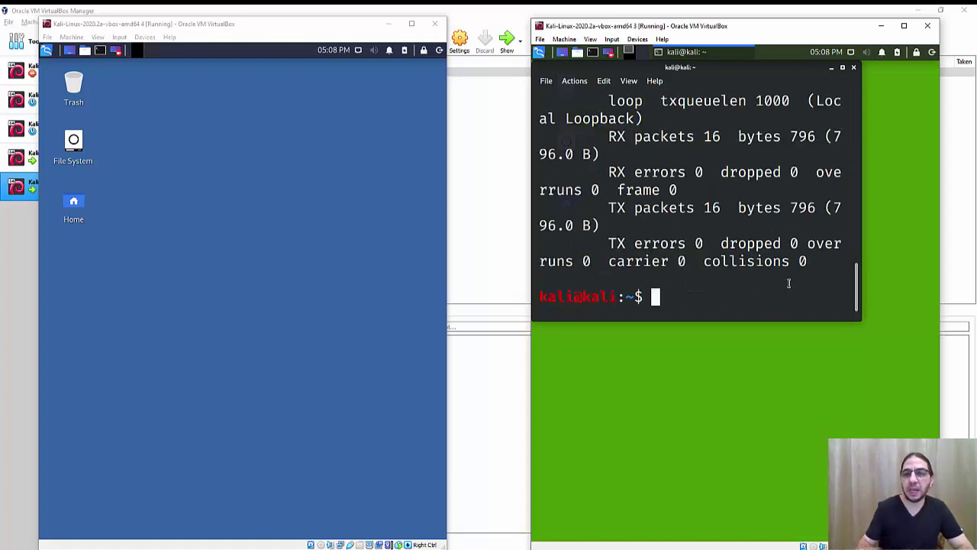
pyautogui.scroll(10, 790, 282)
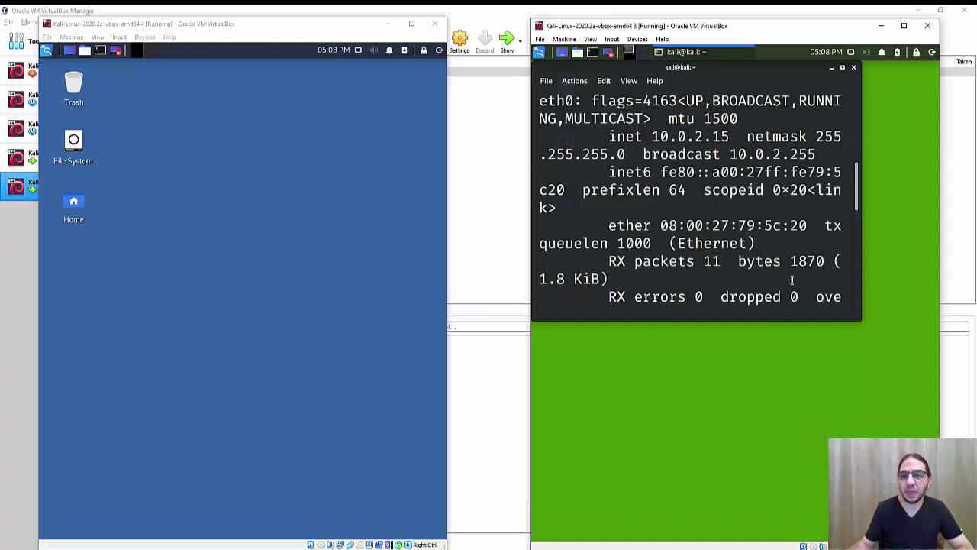
pyautogui.moveTo(652, 190); pyautogui.dragTo(730, 190)
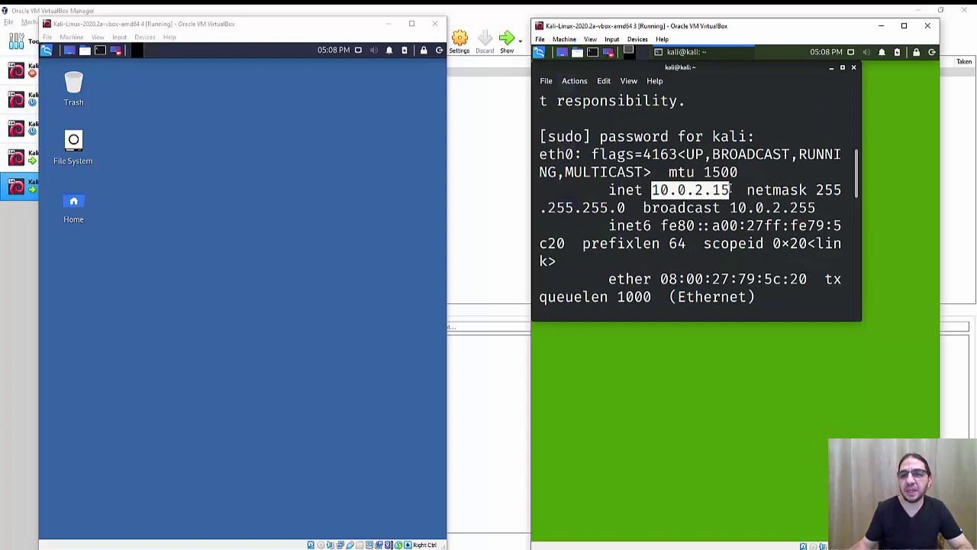
pyautogui.click(730, 189)
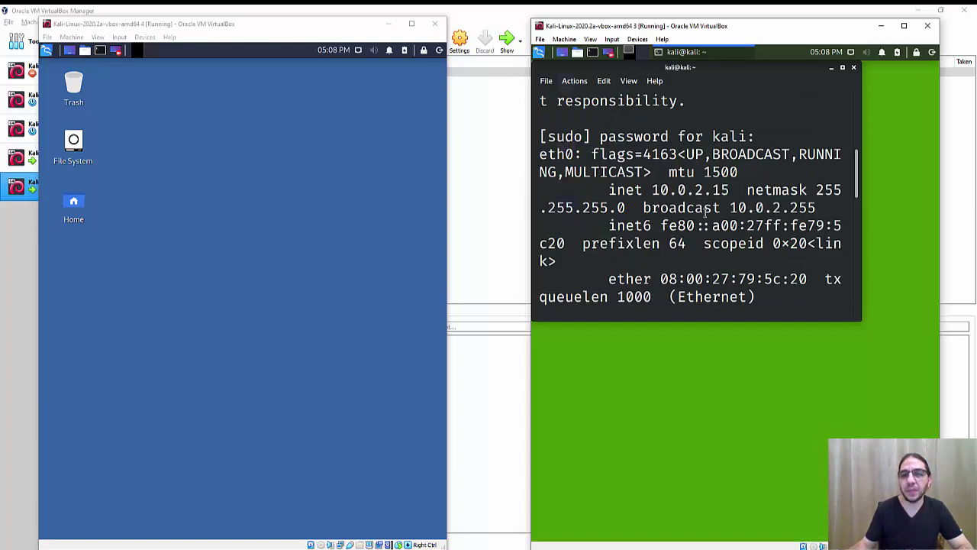
pyautogui.click(288, 186)
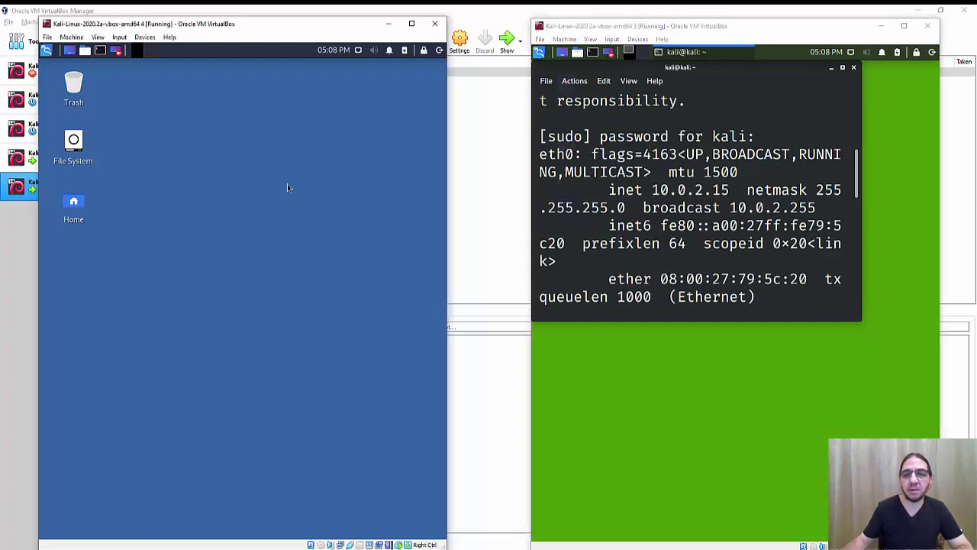
# Step: In Kali VM 4, open an enlarged terminal and run sudo ifconfig, highlighting eth0's 10.0.2.15
pyautogui.click(99, 51)
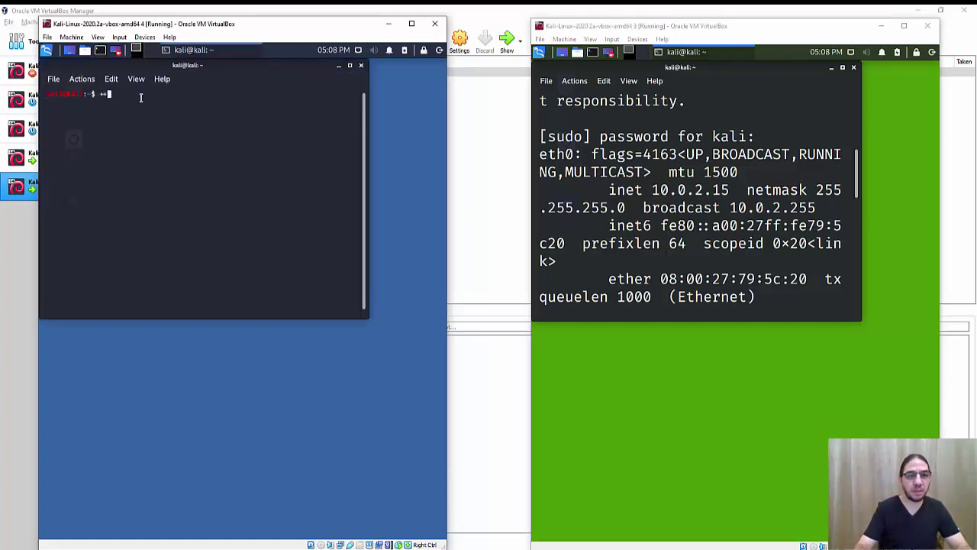
pyautogui.hotkey('ctrl', '+')
pyautogui.hotkey('ctrl', '+')
pyautogui.hotkey('ctrl', '+')
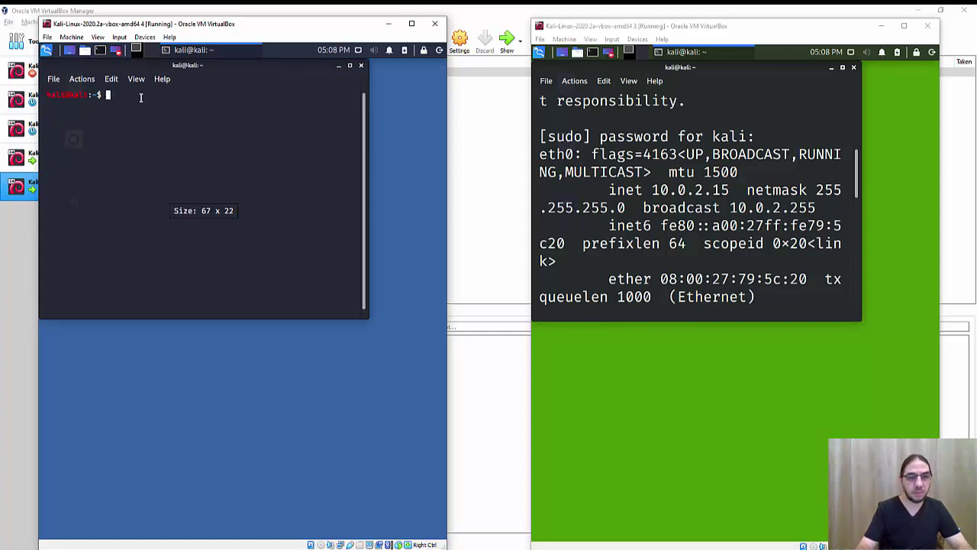
pyautogui.write('sudo ')
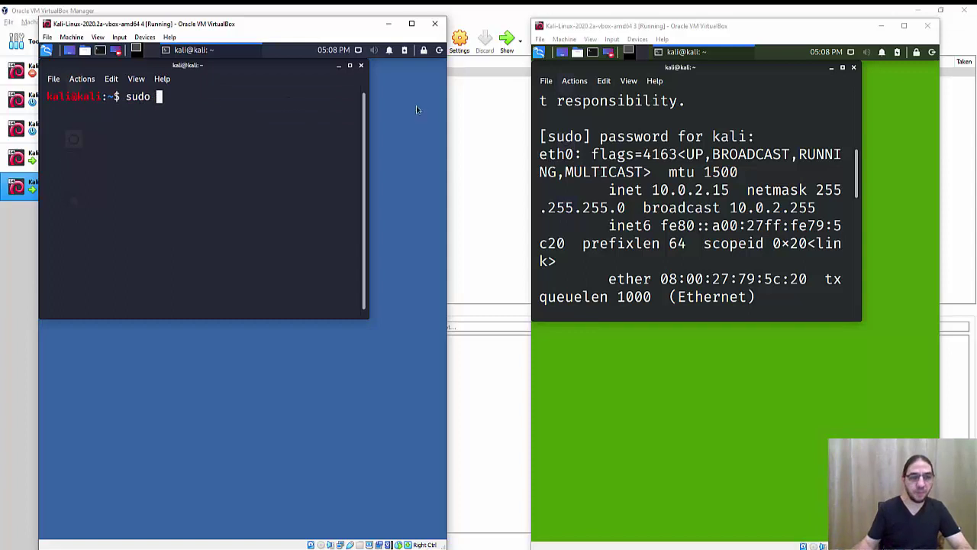
pyautogui.write('ifconfig')
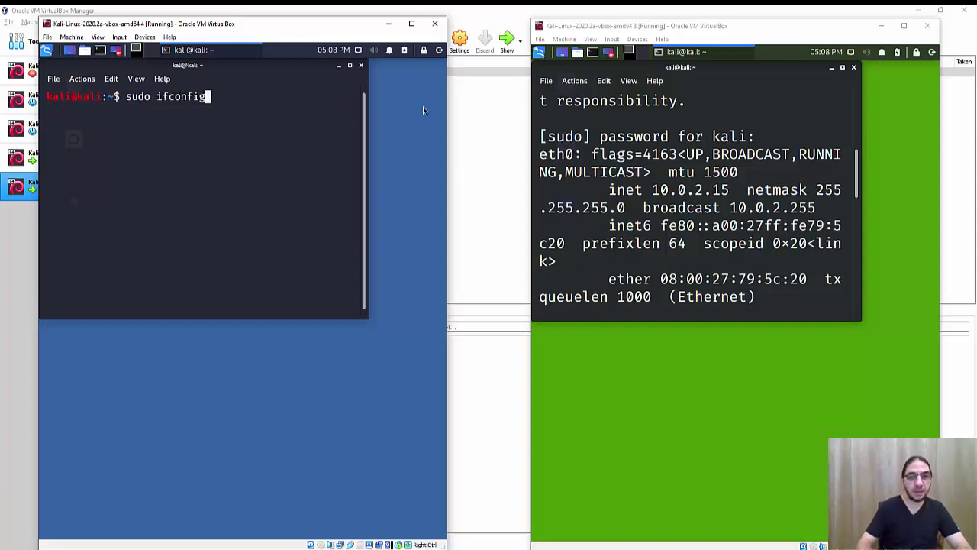
pyautogui.press('Return')
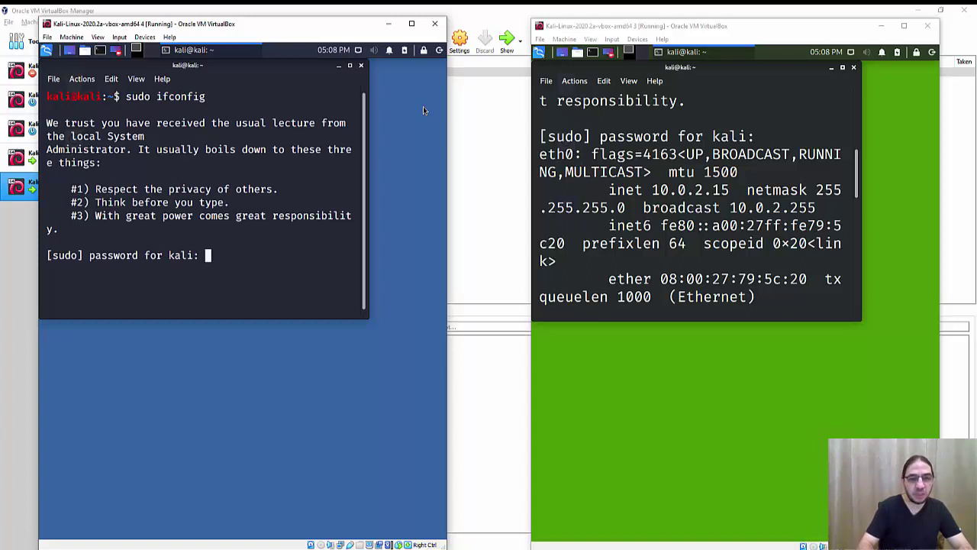
pyautogui.press('Return')
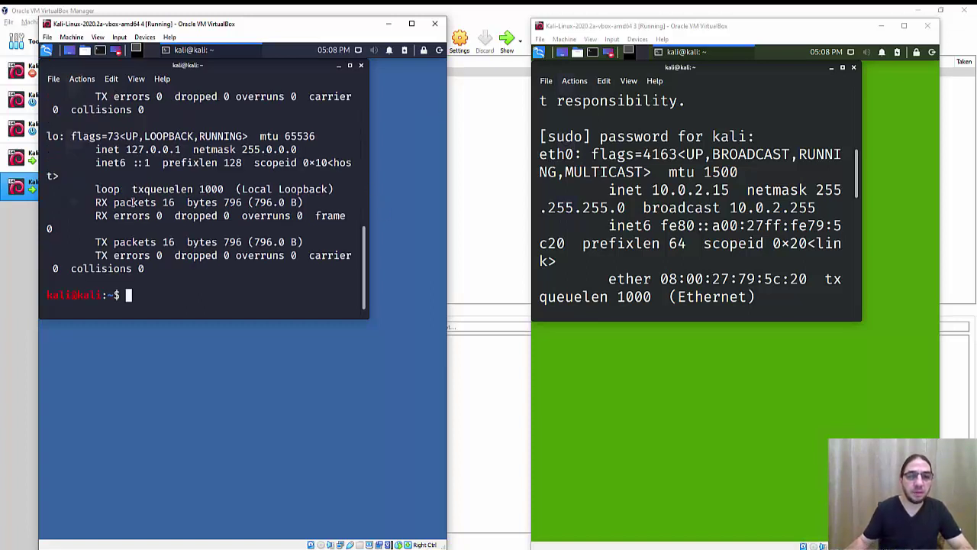
pyautogui.scroll(5, 158, 196)
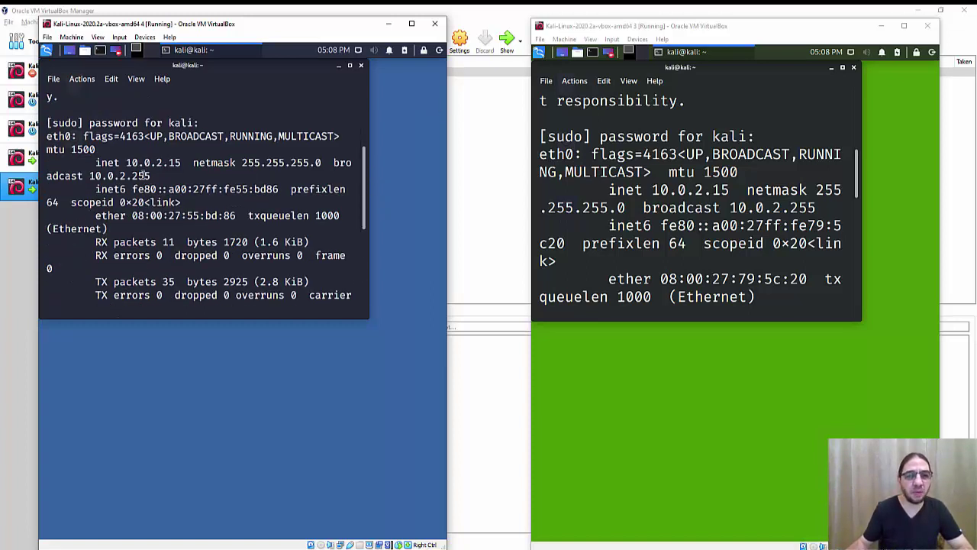
pyautogui.moveTo(126, 163); pyautogui.dragTo(179, 163)
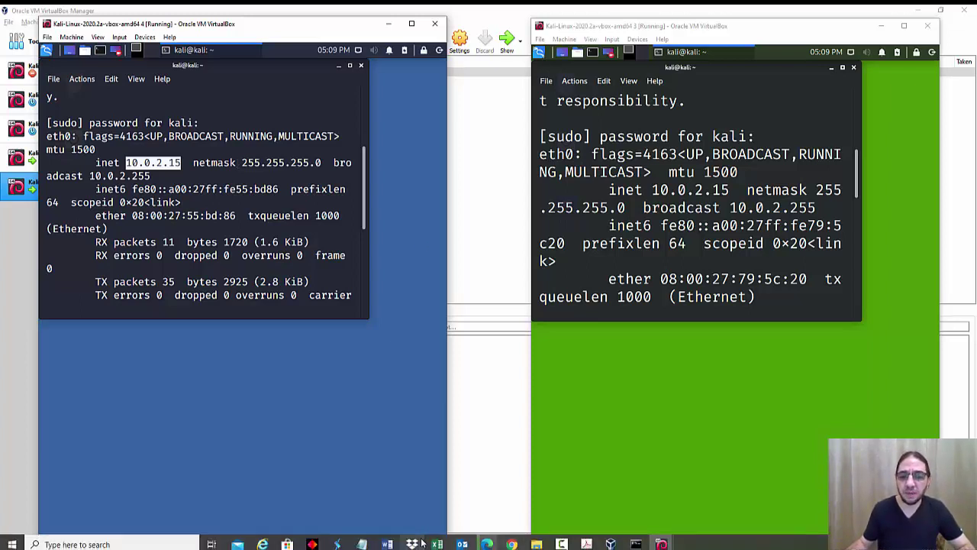
# Step: In commands.txt, type 10.0.2.15 under Guest 1 IP and paste it under Guest 2 IP
pyautogui.moveTo(361, 544)
pyautogui.click(397, 522)
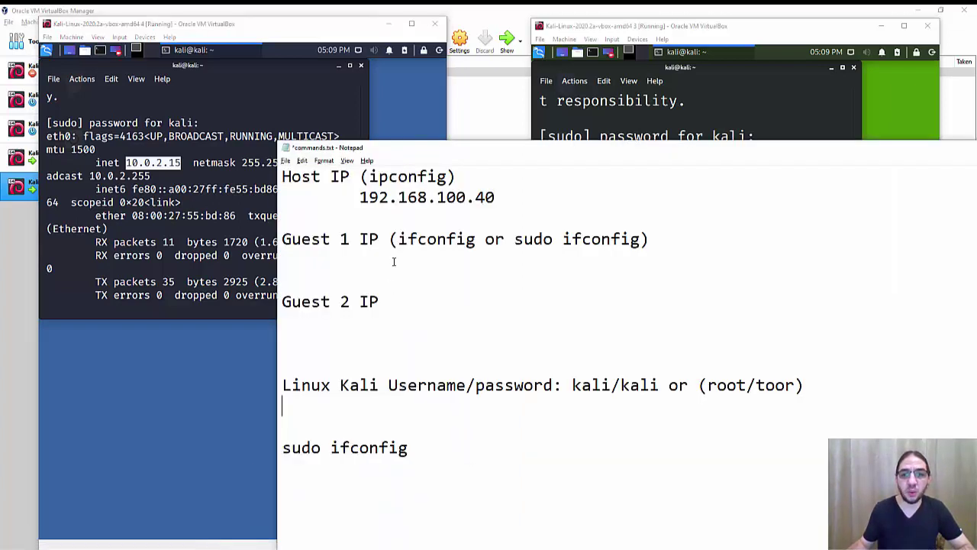
pyautogui.moveTo(359, 197); pyautogui.dragTo(452, 200)
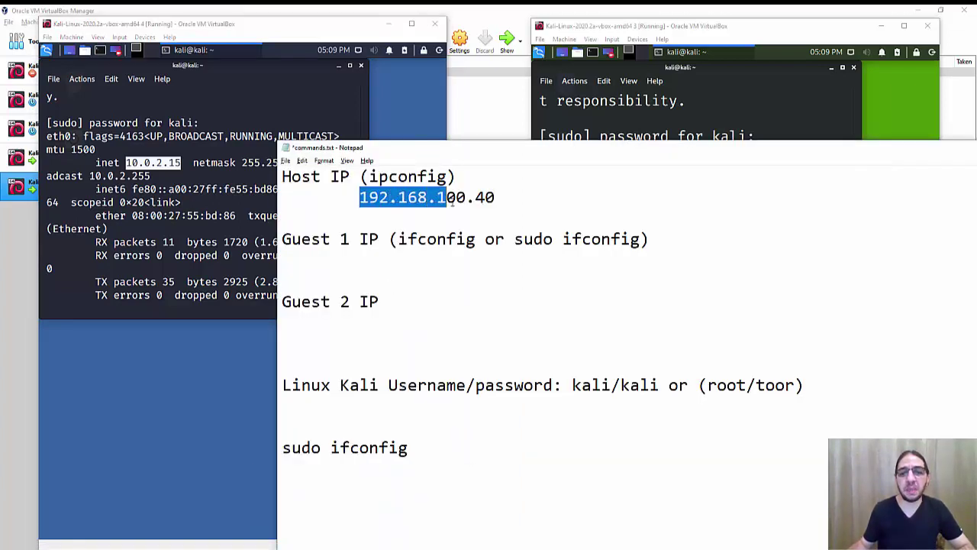
pyautogui.click(376, 265)
pyautogui.write('10.')
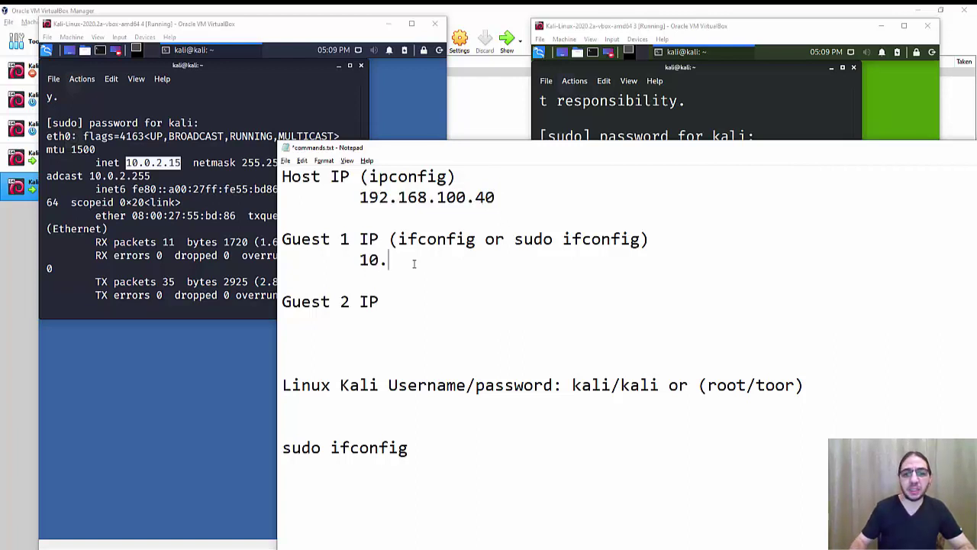
pyautogui.write('0.2.15')
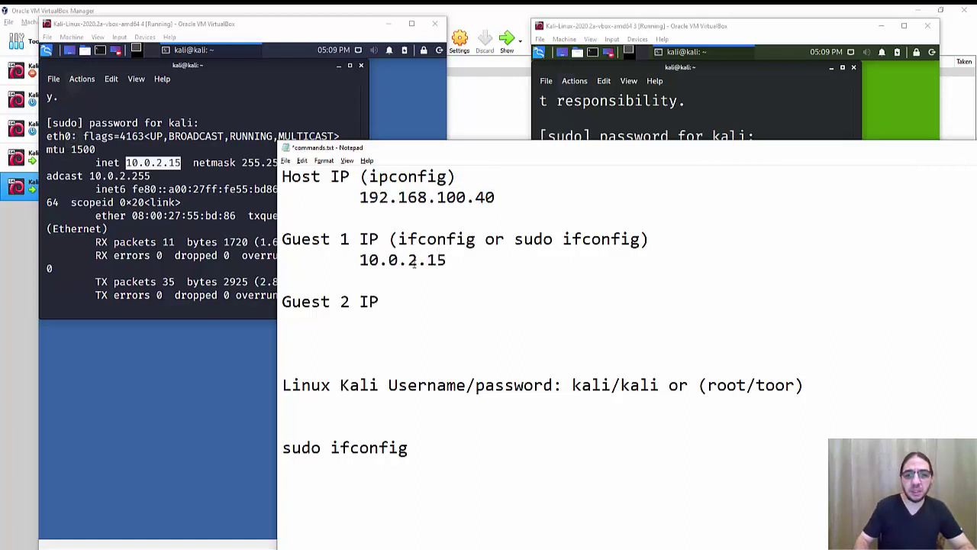
pyautogui.hotkey('shift', 'Home')
pyautogui.hotkey('ctrl', 'c')
pyautogui.click(401, 326)
pyautogui.hotkey('ctrl', 'v')
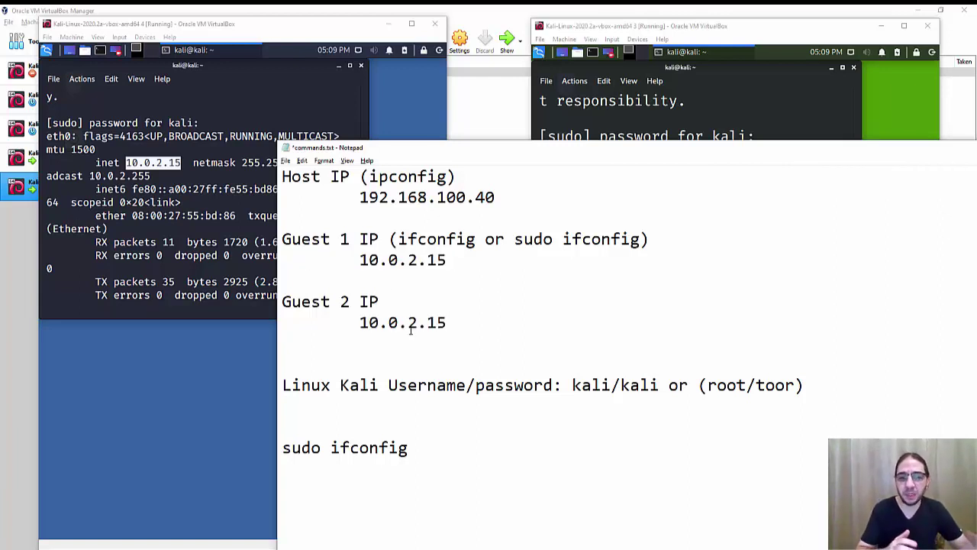
pyautogui.click(535, 135)
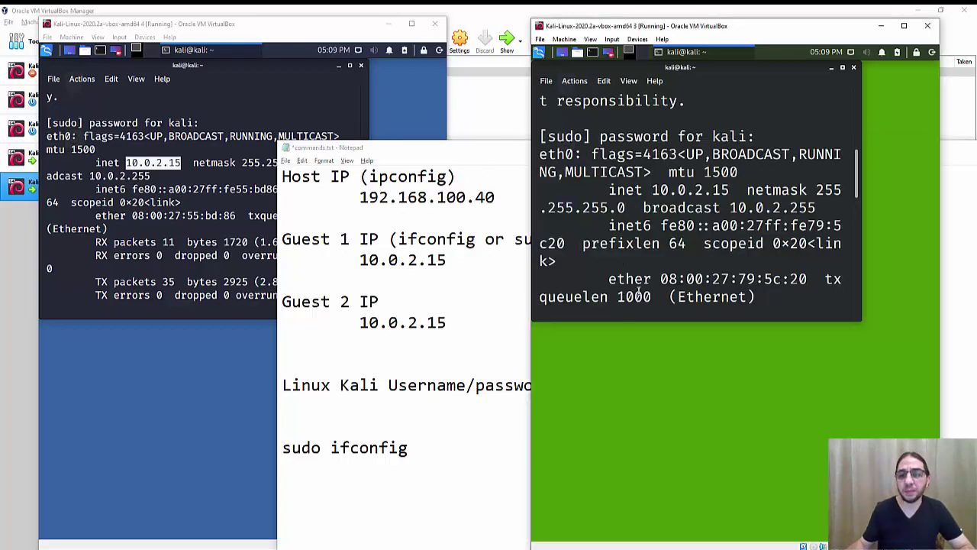
pyautogui.moveTo(856, 185); pyautogui.dragTo(746, 299)
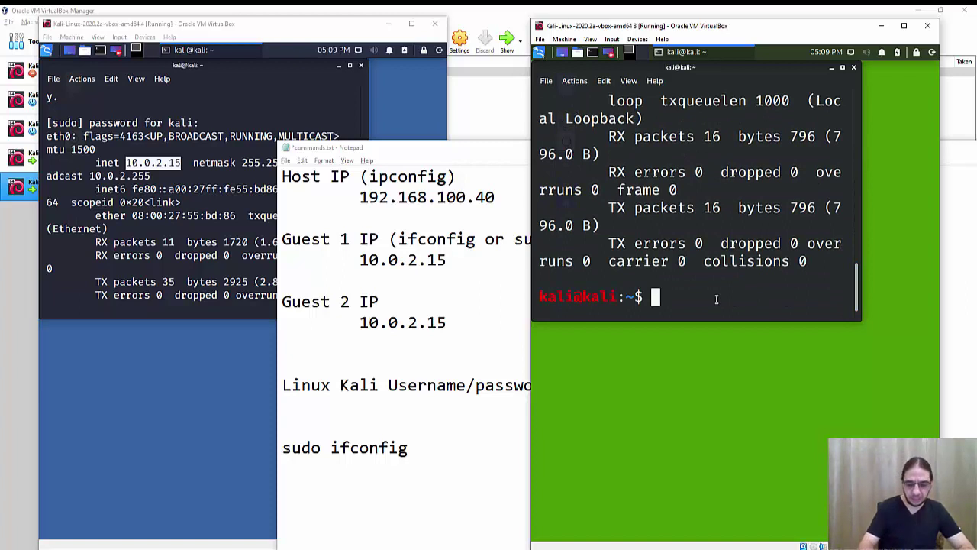
pyautogui.write('ping www.google.com')
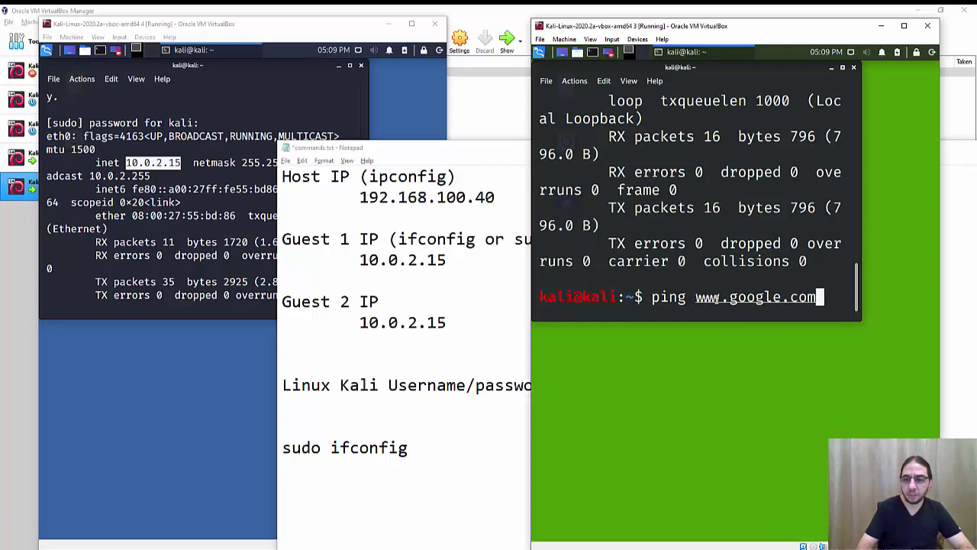
pyautogui.press('Return')
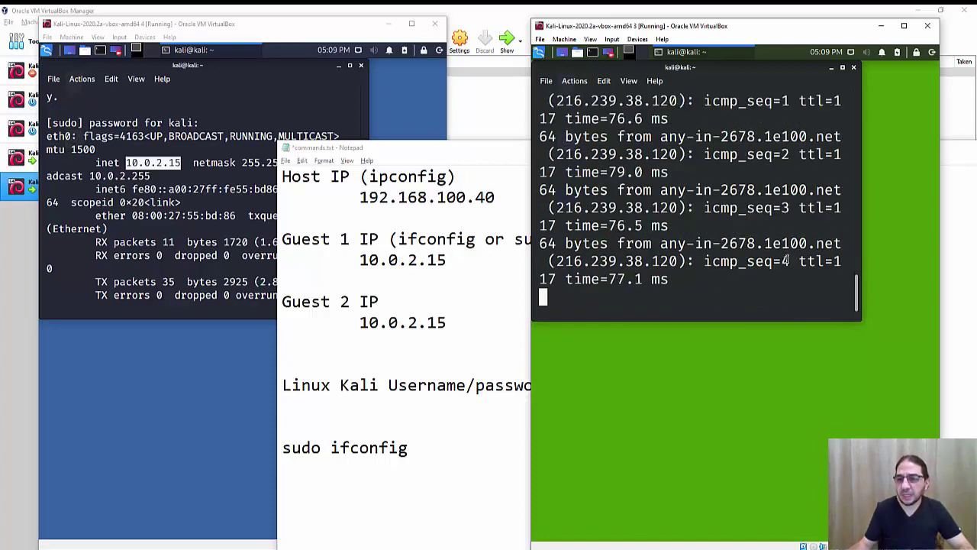
pyautogui.hotkey('ctrl', 'c')
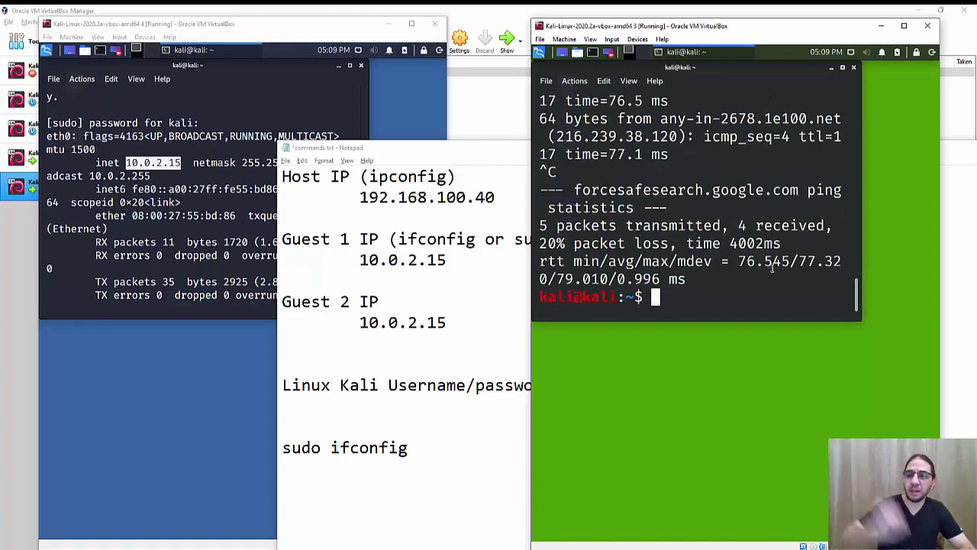
# Step: Ping the host at 192.168.100.40, stop it, and return control to the Windows host
pyautogui.write('ping ')
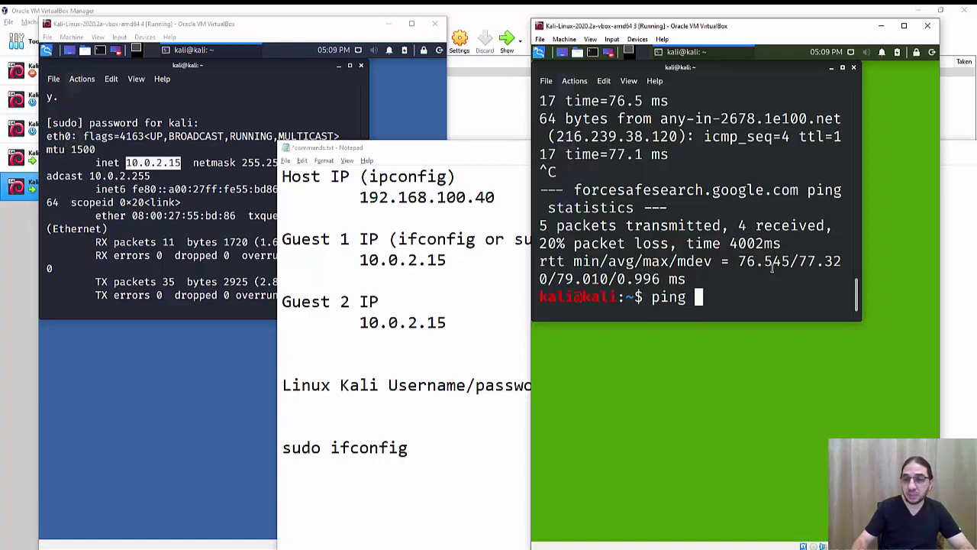
pyautogui.write('1')
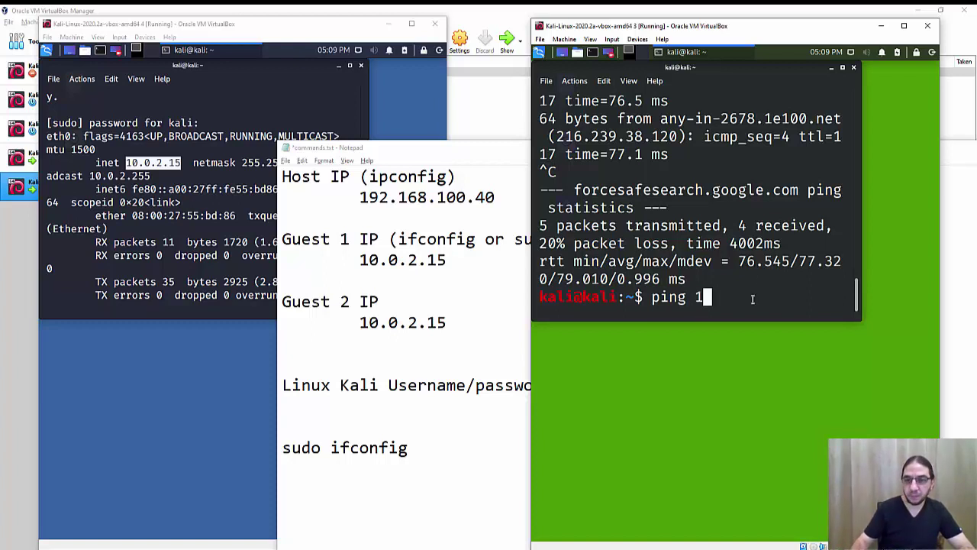
pyautogui.write('92.16')
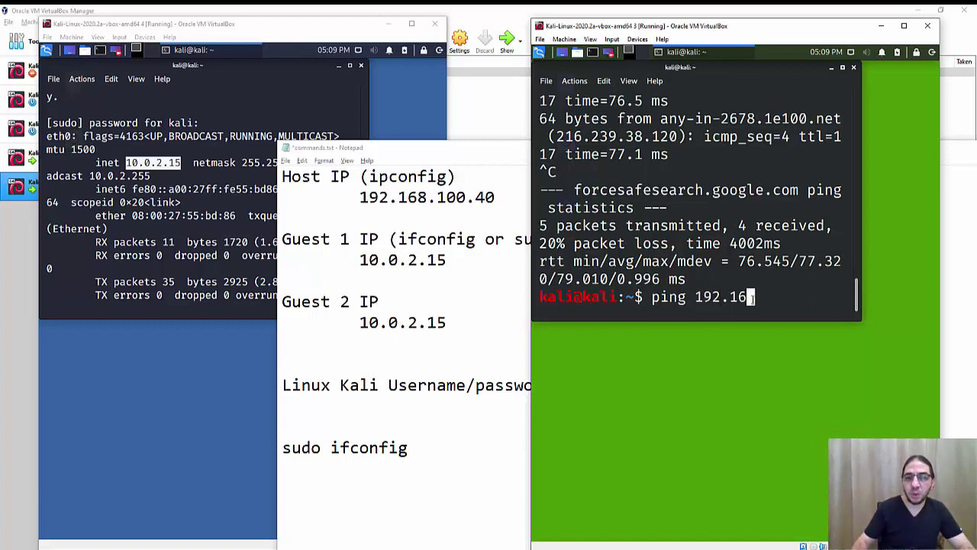
pyautogui.write('8.100.40')
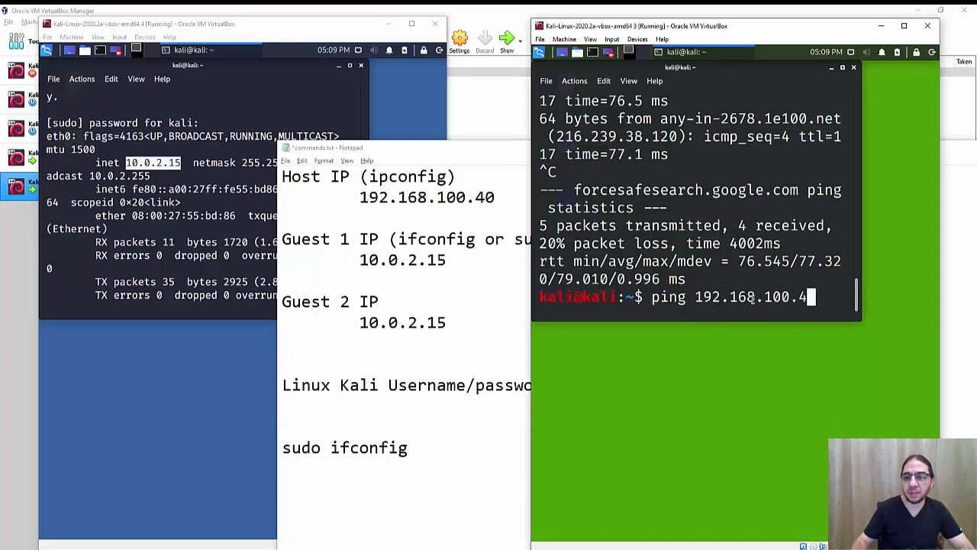
pyautogui.press('Return')
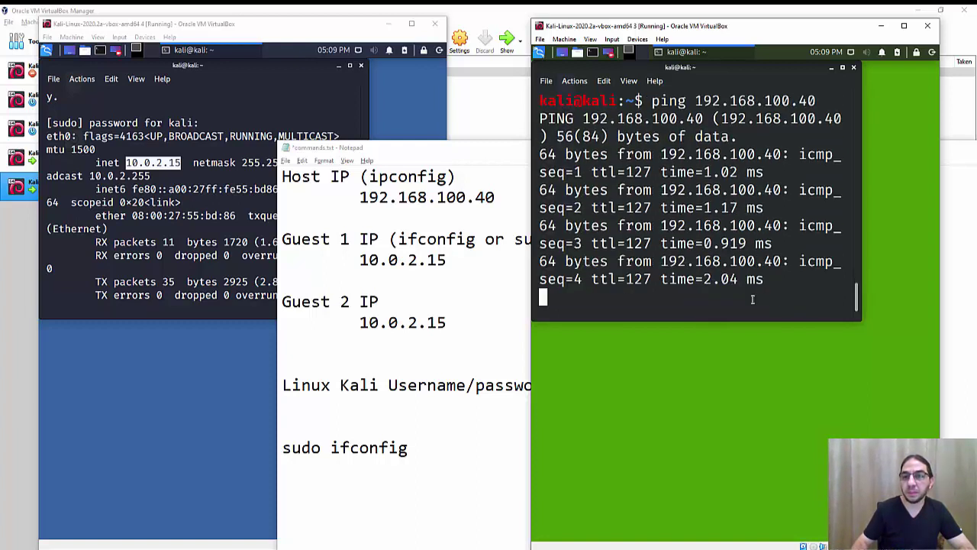
pyautogui.hotkey('ctrl', 'c')
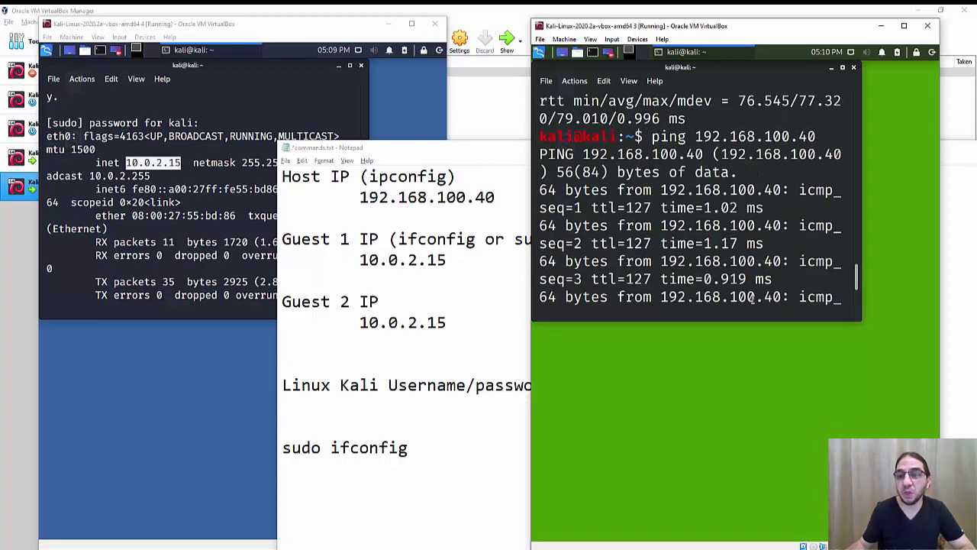
pyautogui.scroll(1, 680, 189)
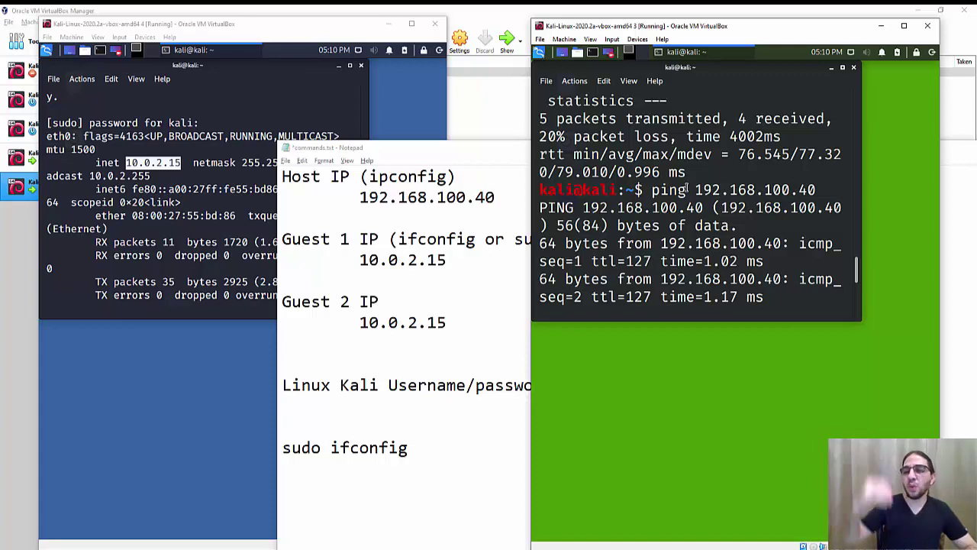
pyautogui.press('super')
pyautogui.press('Escape')
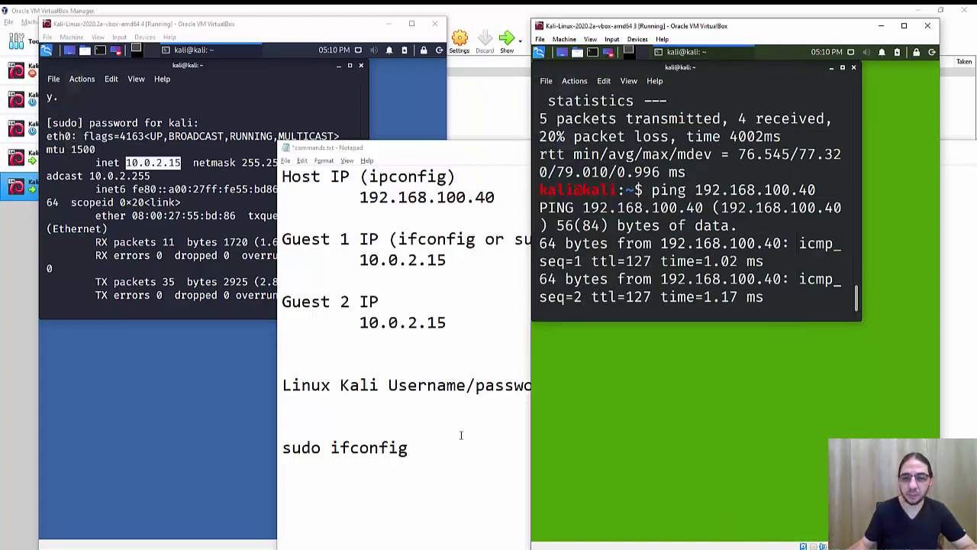
pyautogui.hotkey('alt', 'Tab')
pyautogui.press('super')
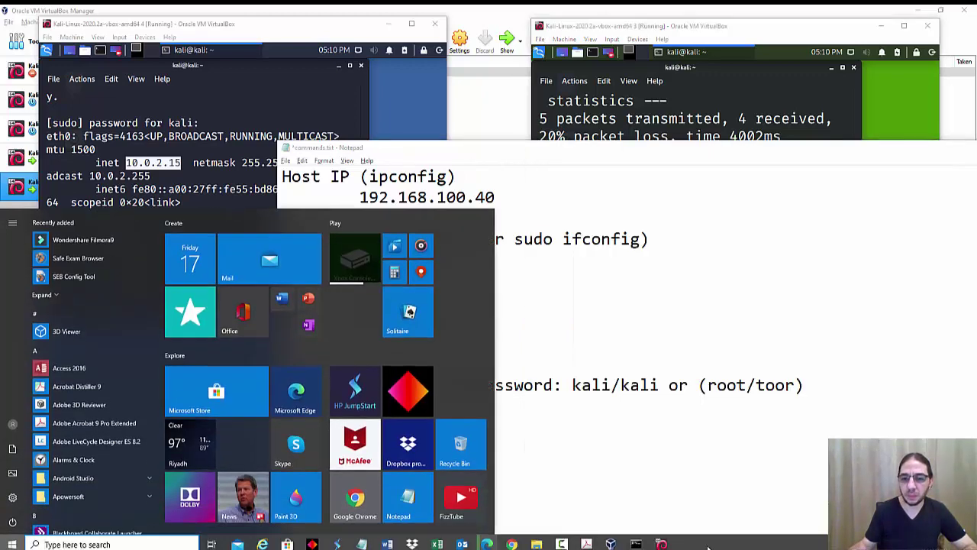
pyautogui.click(636, 543)
pyautogui.moveTo(287, 49); pyautogui.dragTo(280, 36)
pyautogui.write('cls')
pyautogui.press('Return')
pyautogui.write('ping www.google.com')
pyautogui.press('Return')
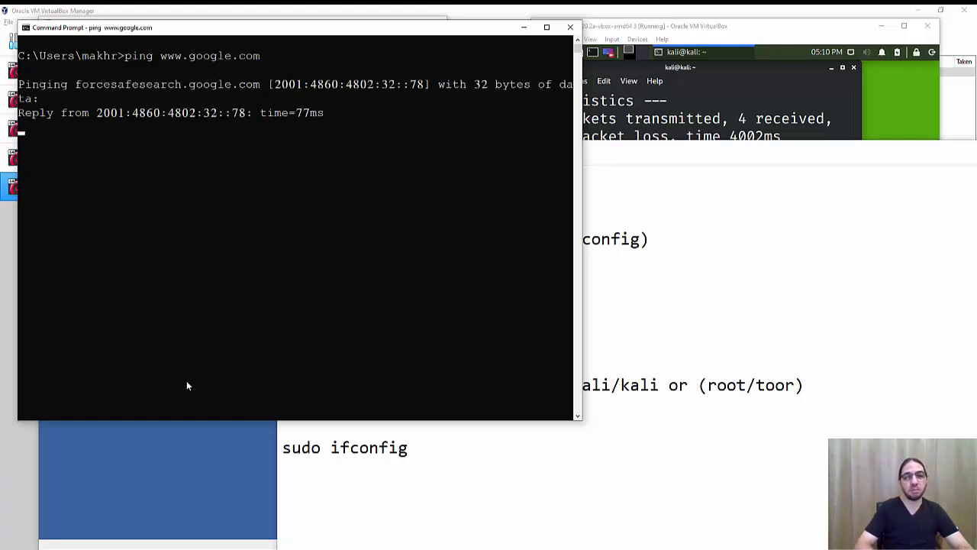
pyautogui.hotkey('ctrl', 'c')
# Step: Ping the guest at 10.0.2.15 from the host, with every request timing out
pyautogui.press('Up')
pyautogui.press('BackSpace')
pyautogui.press('BackSpace')
pyautogui.press('BackSpace')
pyautogui.press('BackSpace')
pyautogui.press('BackSpace')
pyautogui.press('BackSpace')
pyautogui.press('BackSpace')
pyautogui.press('BackSpace')
pyautogui.press('BackSpace')
pyautogui.press('BackSpace')
pyautogui.press('BackSpace')
pyautogui.press('BackSpace')
pyautogui.press('BackSpace')
pyautogui.press('BackSpace')
pyautogui.write('10.0.')
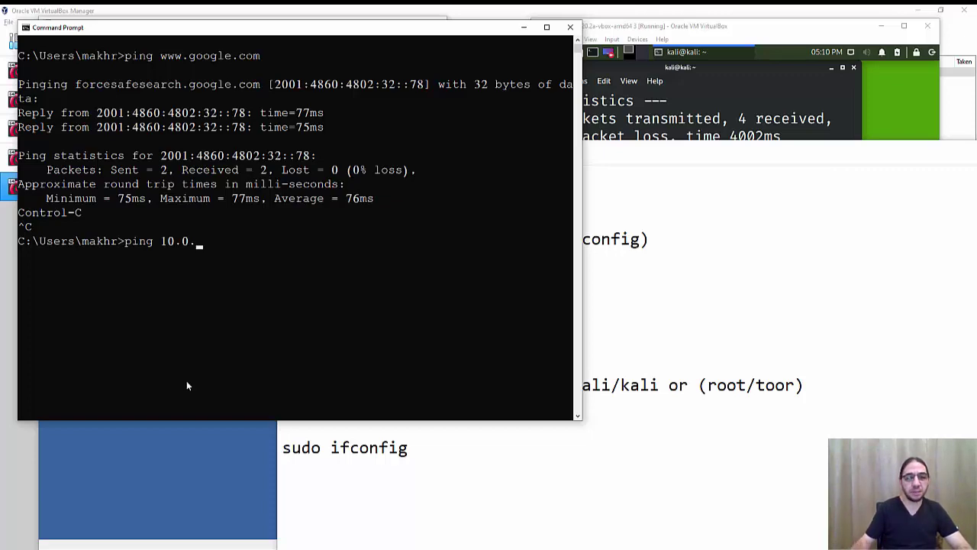
pyautogui.moveTo(287, 30); pyautogui.dragTo(331, 89)
pyautogui.write('2.1')
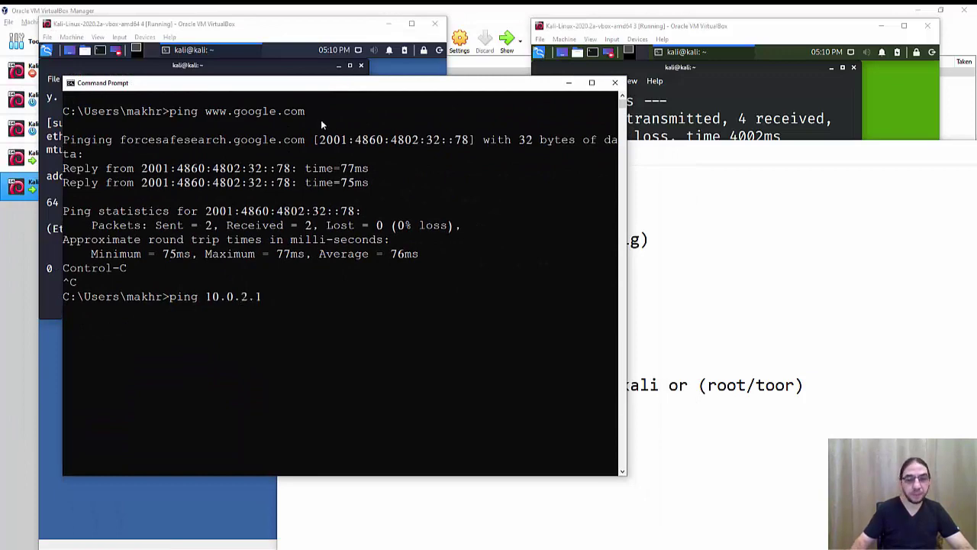
pyautogui.write('5')
pyautogui.press('Return')
pyautogui.moveTo(308, 84); pyautogui.dragTo(295, 54)
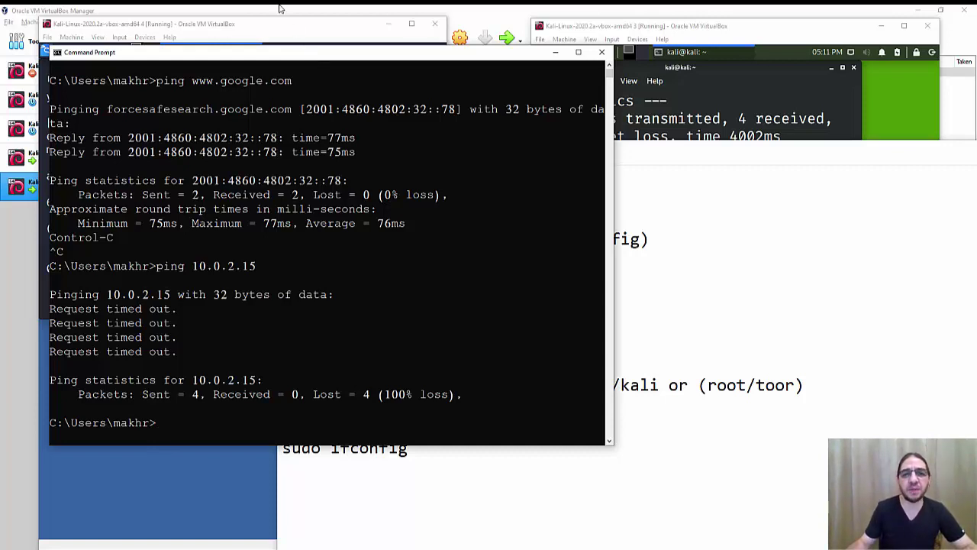
# Step: Check that Kali-Linux VM 3's network adapter shows 'Attached to: NAT', then cancel its settings
pyautogui.click(20, 231)
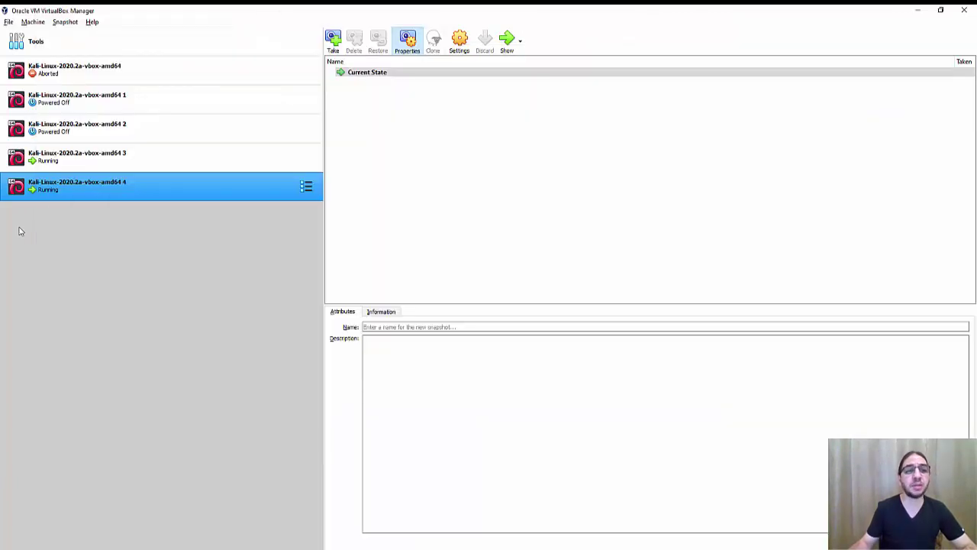
pyautogui.click(55, 161)
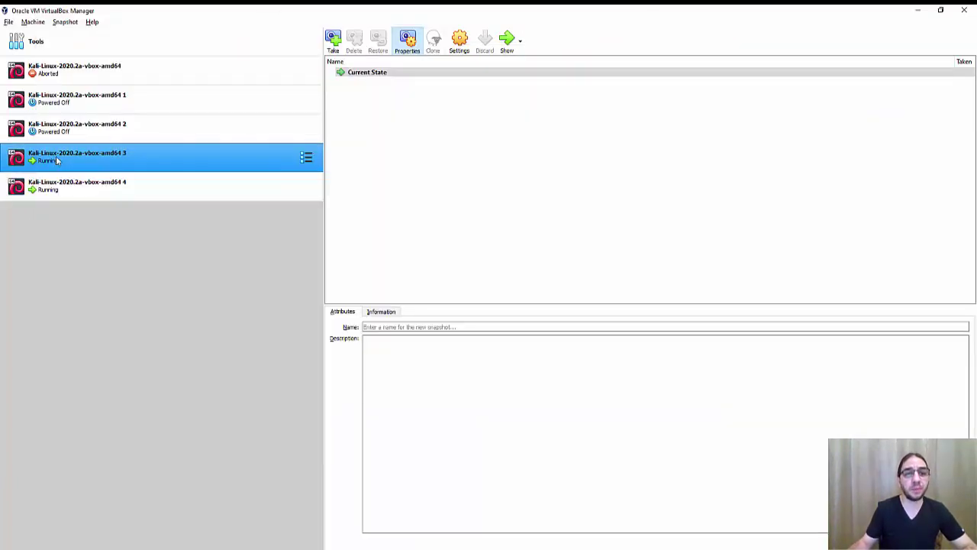
pyautogui.rightClick(55, 160)
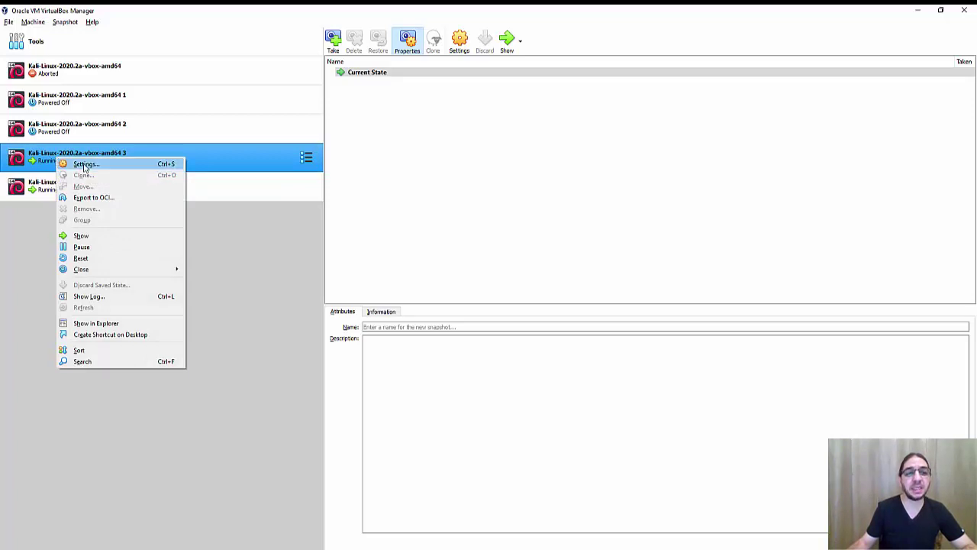
pyautogui.click(84, 165)
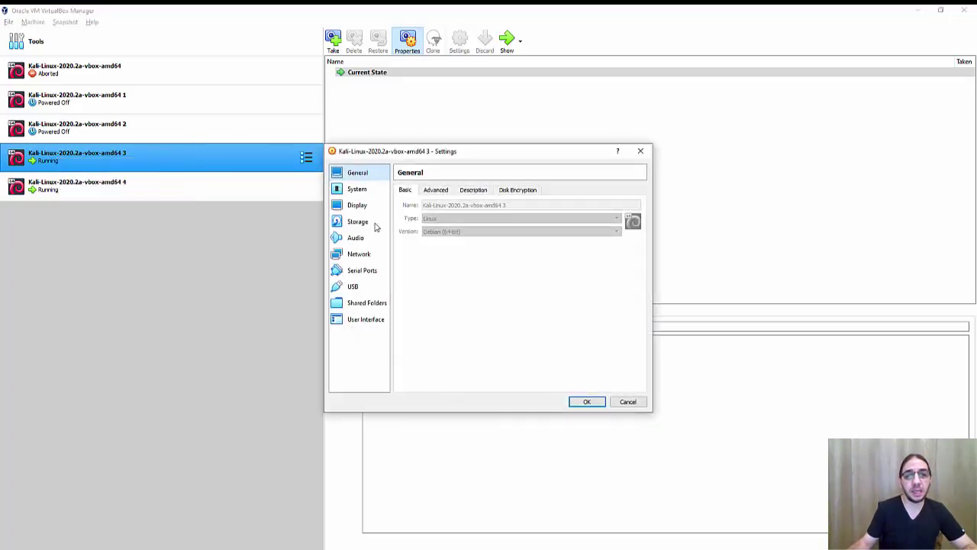
pyautogui.click(375, 255)
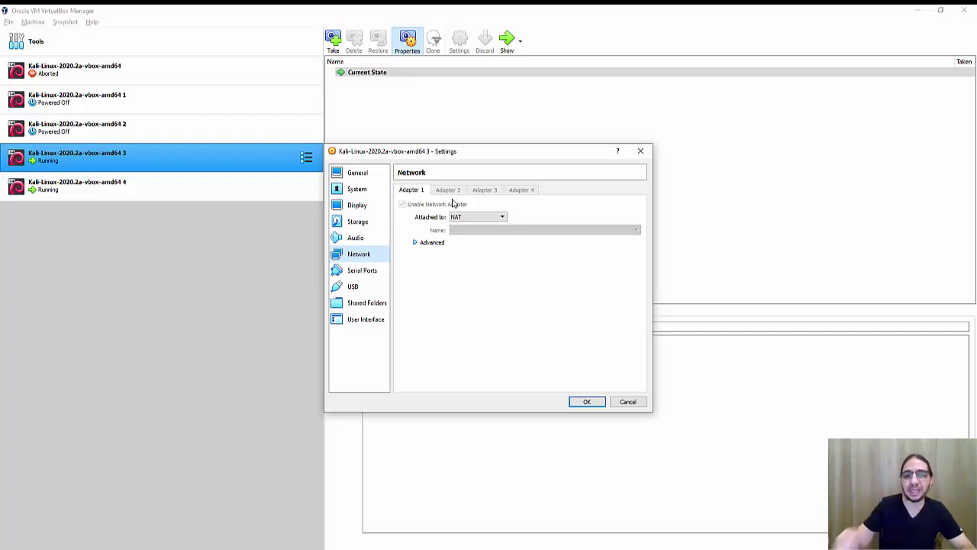
pyautogui.click(623, 407)
# Step: Power off the Kali amd64 4 virtual machine from its window's close dialog
pyautogui.moveTo(661, 543)
pyautogui.click(688, 500)
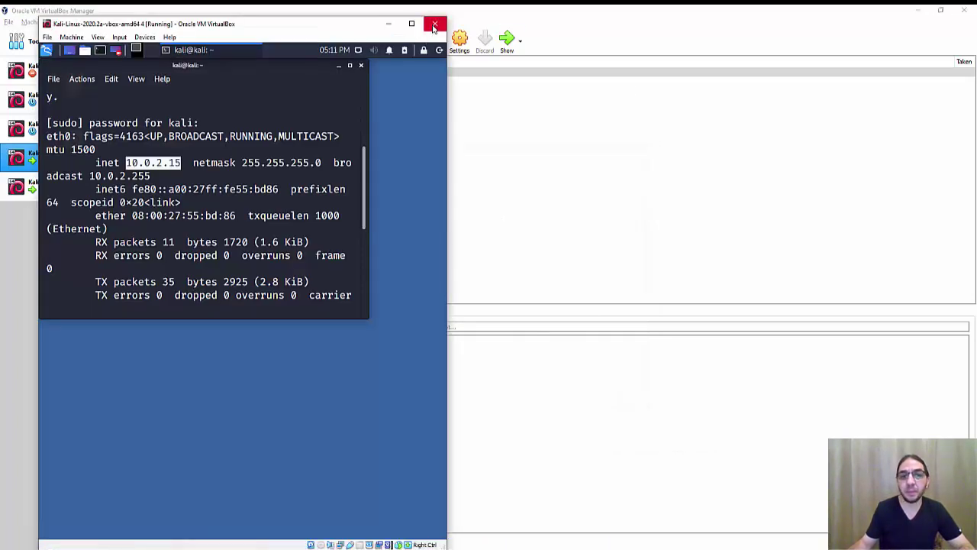
pyautogui.click(432, 27)
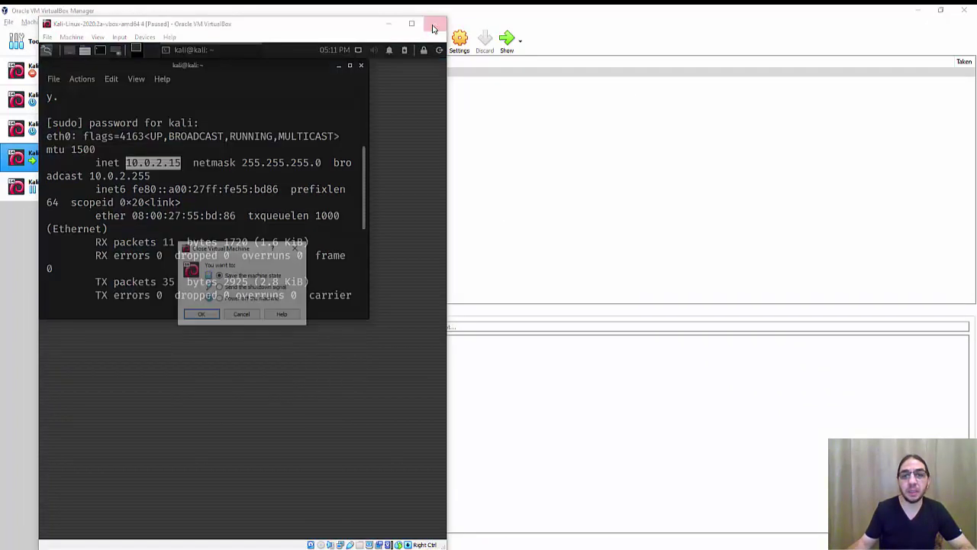
pyautogui.click(220, 298)
pyautogui.click(201, 316)
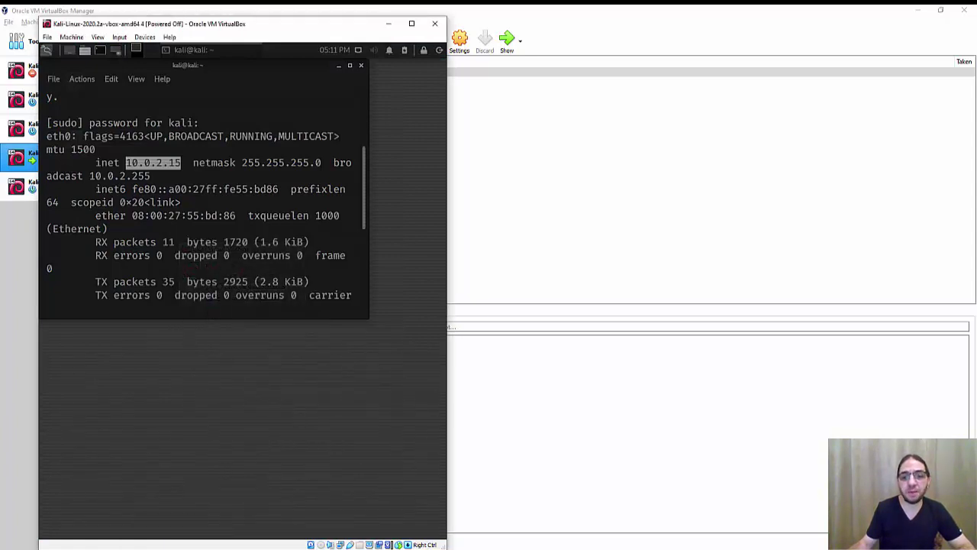
# Step: Power off the remaining Kali amd64 3 virtual machine the same way
pyautogui.click(661, 544)
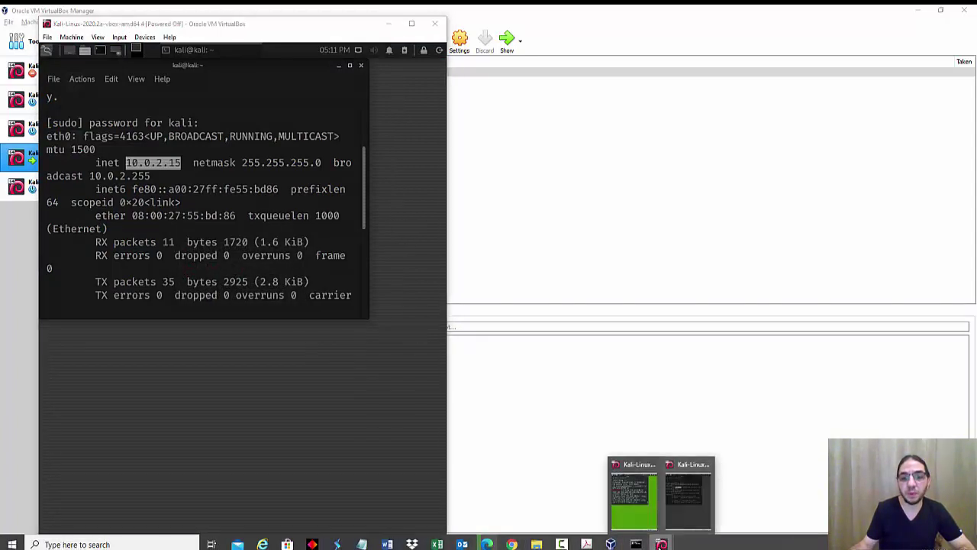
pyautogui.click(688, 498)
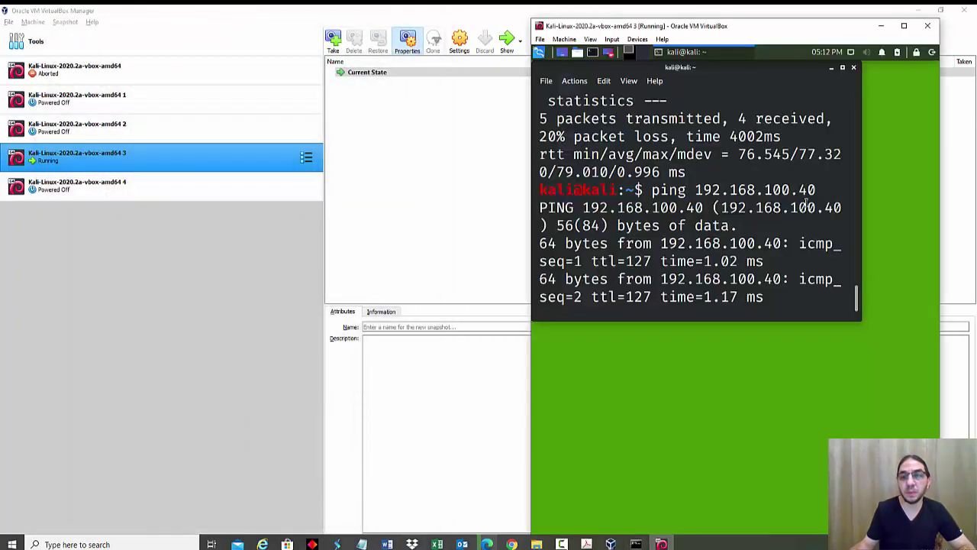
pyautogui.click(927, 26)
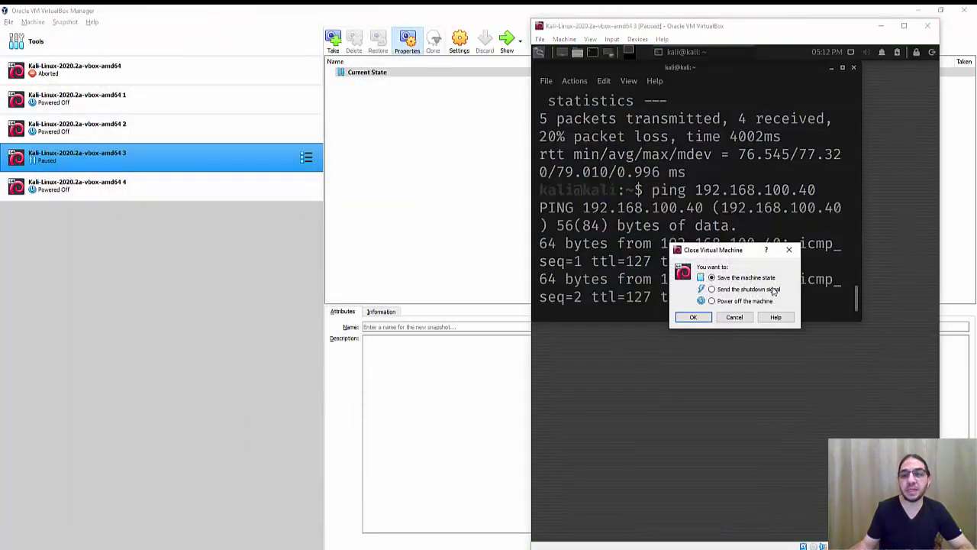
pyautogui.click(695, 317)
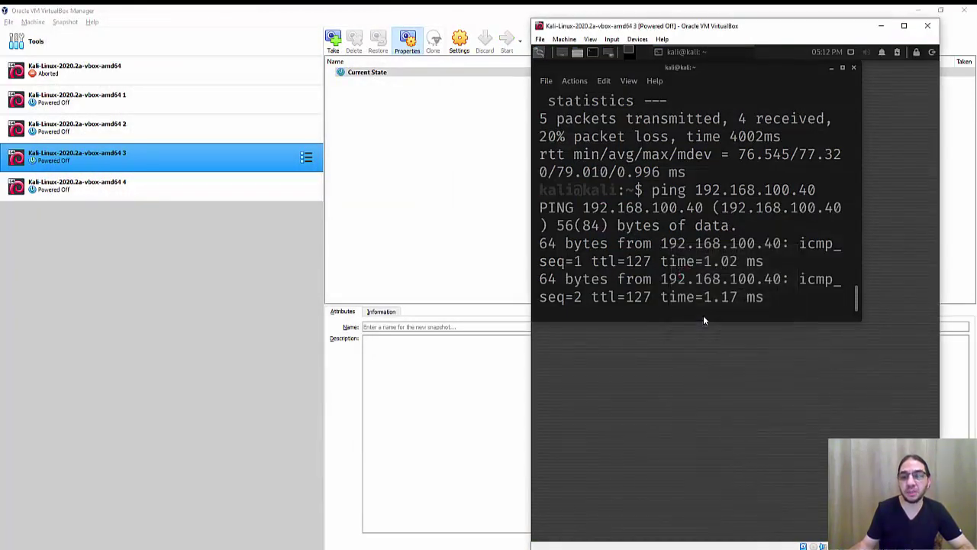